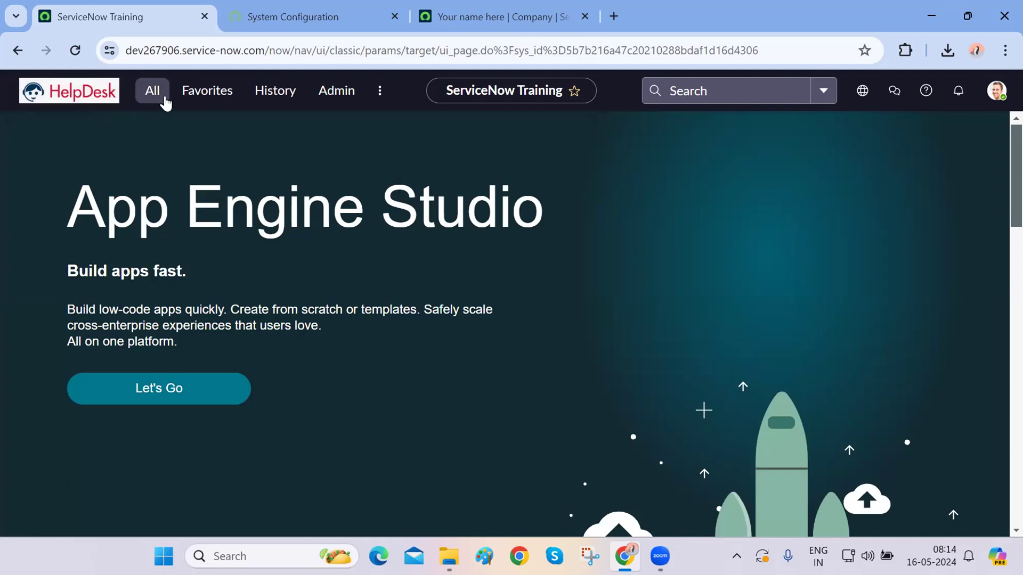
- Filter the All navigator by 'us' and open User Administration > Users, showing 626 records
{"action": "double_click", "coordinate": [130, 141]}
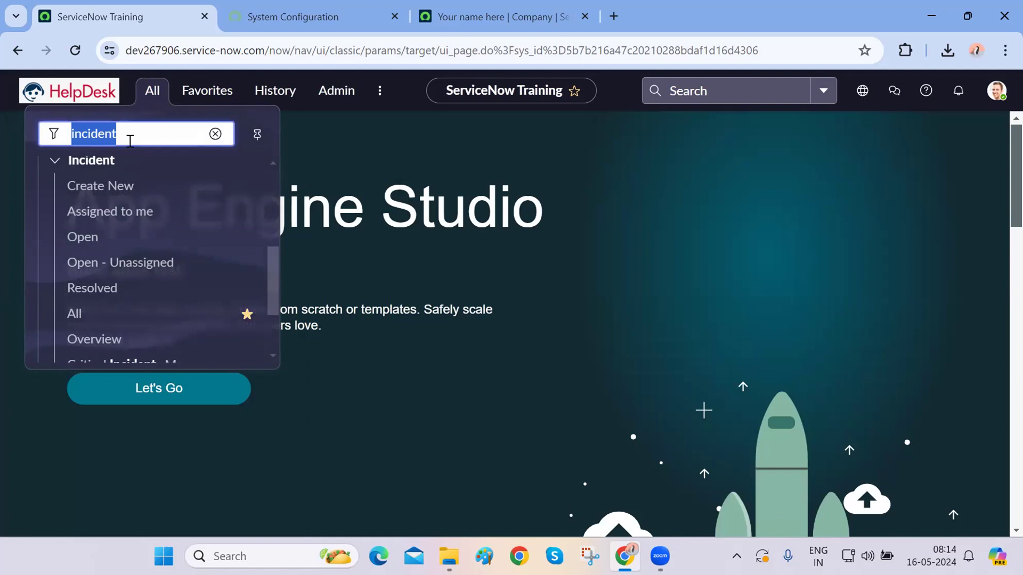
{"action": "type", "text": "user"}
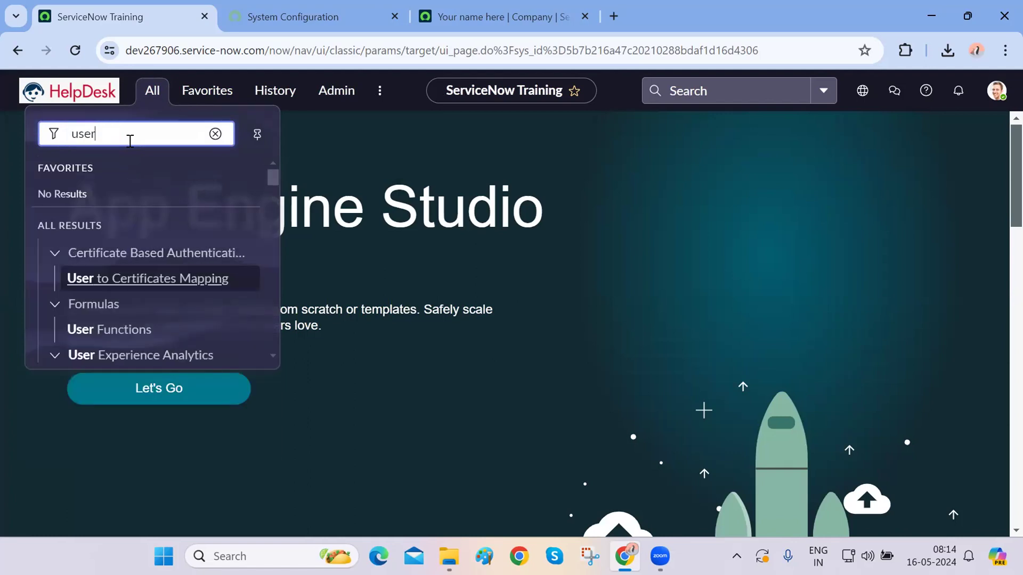
{"action": "scroll", "coordinate": [142, 255], "scroll_direction": "down", "scroll_amount": 10}
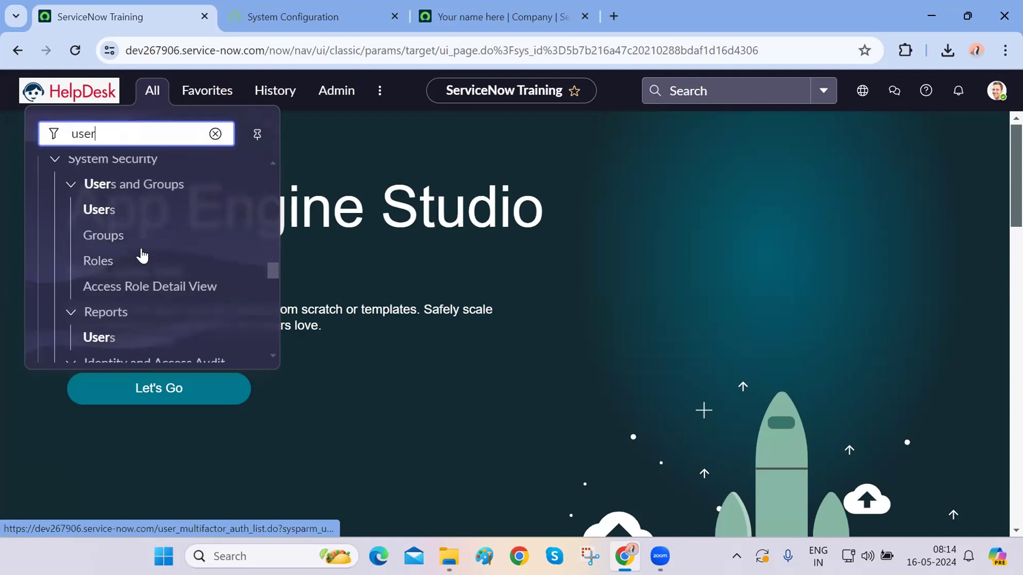
{"action": "scroll", "coordinate": [141, 254], "scroll_direction": "up", "scroll_amount": 10}
{"action": "left_click", "coordinate": [275, 177]}
{"action": "left_click_drag", "start_coordinate": [275, 177], "coordinate": [273, 308]}
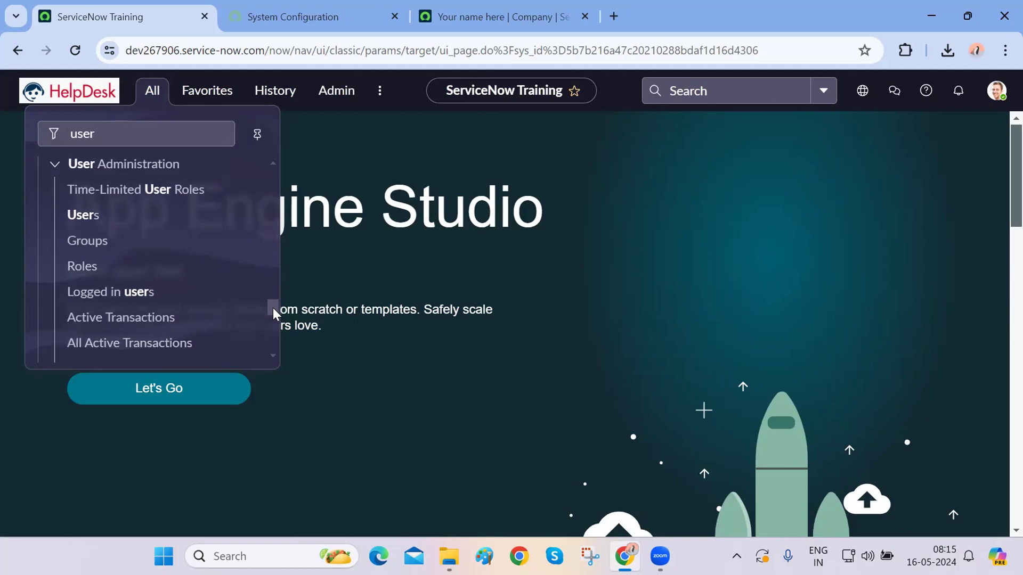
{"action": "left_click", "coordinate": [86, 217]}
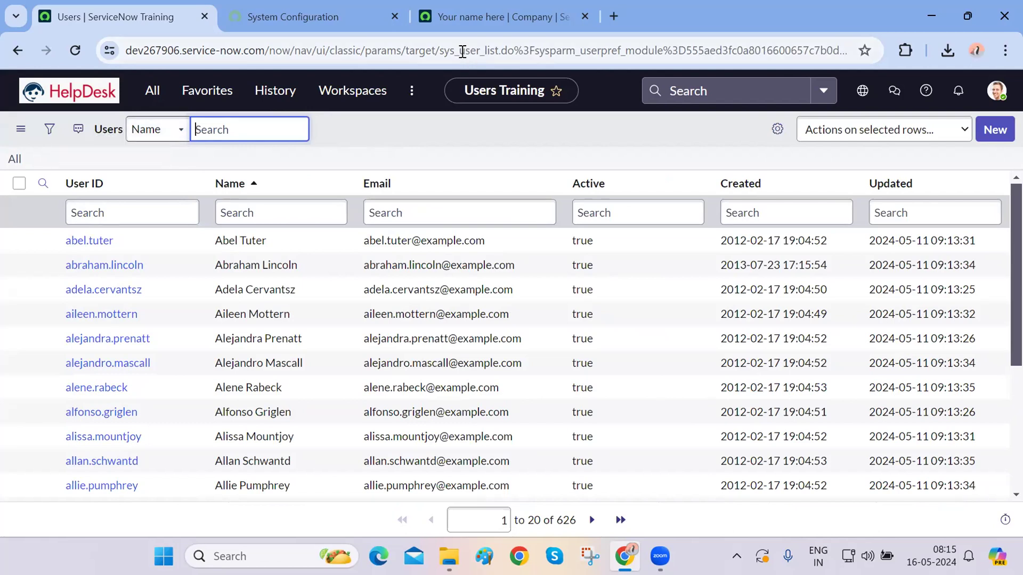
{"action": "double_click", "coordinate": [461, 53]}
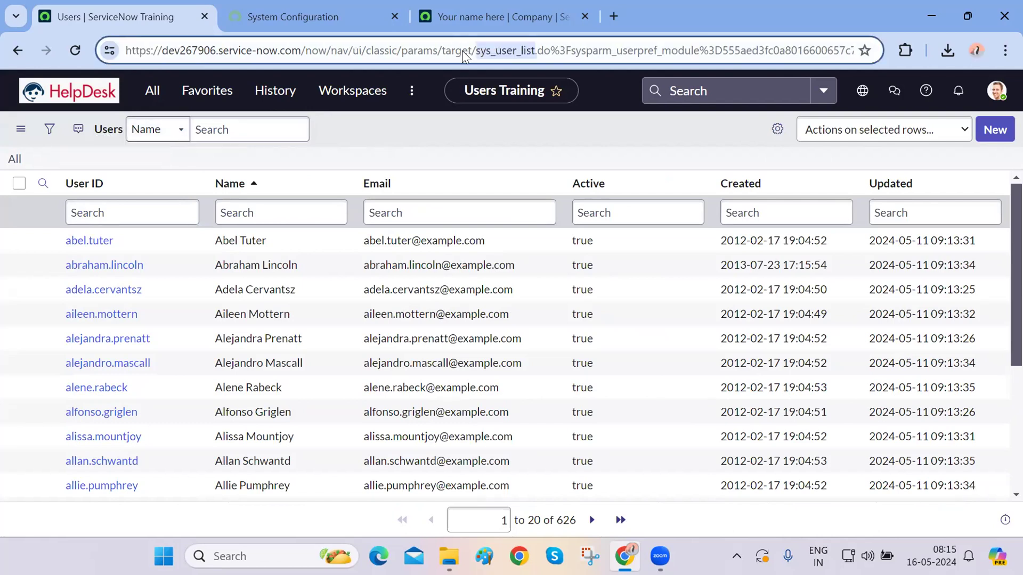
{"action": "left_click", "coordinate": [470, 130]}
{"action": "left_click_drag", "start_coordinate": [481, 50], "coordinate": [439, 50]}
{"action": "left_click", "coordinate": [455, 138]}
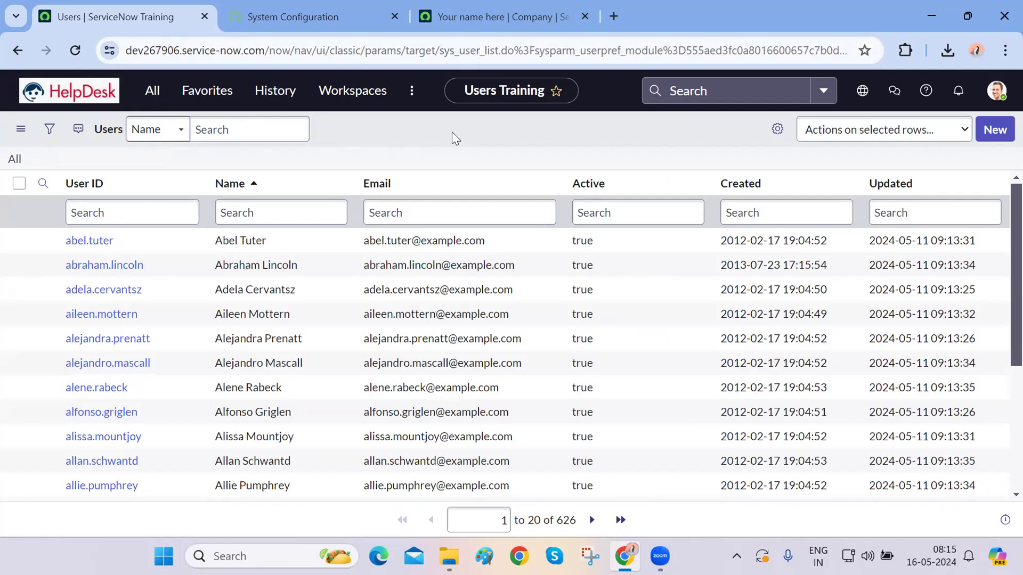
{"action": "scroll", "coordinate": [317, 364], "scroll_direction": "down", "scroll_amount": 4}
{"action": "scroll", "coordinate": [318, 366], "scroll_direction": "up", "scroll_amount": 5}
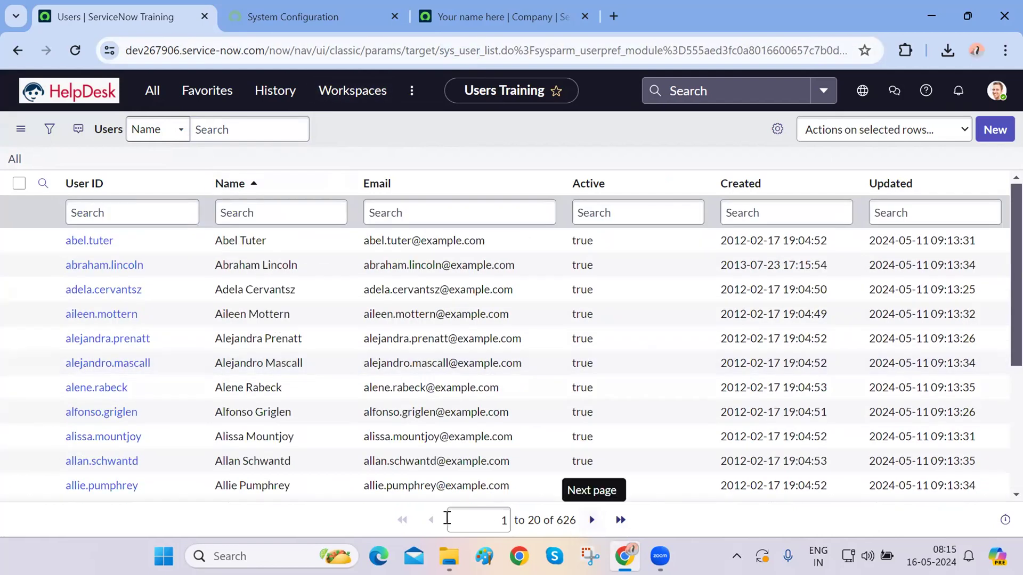
{"action": "left_click_drag", "start_coordinate": [435, 522], "coordinate": [662, 524]}
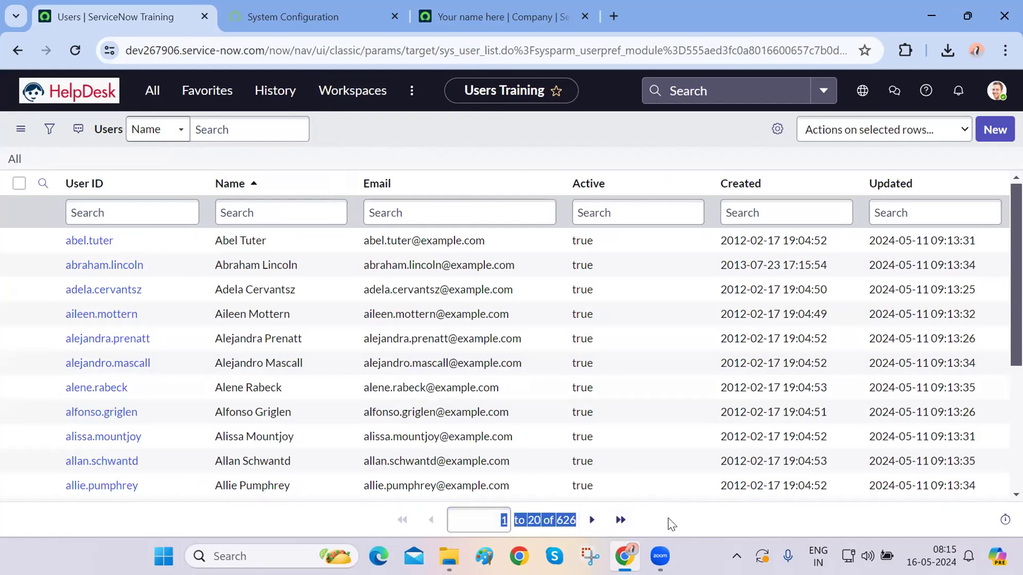
{"action": "left_click", "coordinate": [670, 524]}
{"action": "scroll", "coordinate": [490, 396], "scroll_direction": "down", "scroll_amount": 2}
{"action": "scroll", "coordinate": [493, 399], "scroll_direction": "down", "scroll_amount": 3}
{"action": "scroll", "coordinate": [493, 399], "scroll_direction": "up", "scroll_amount": 5}
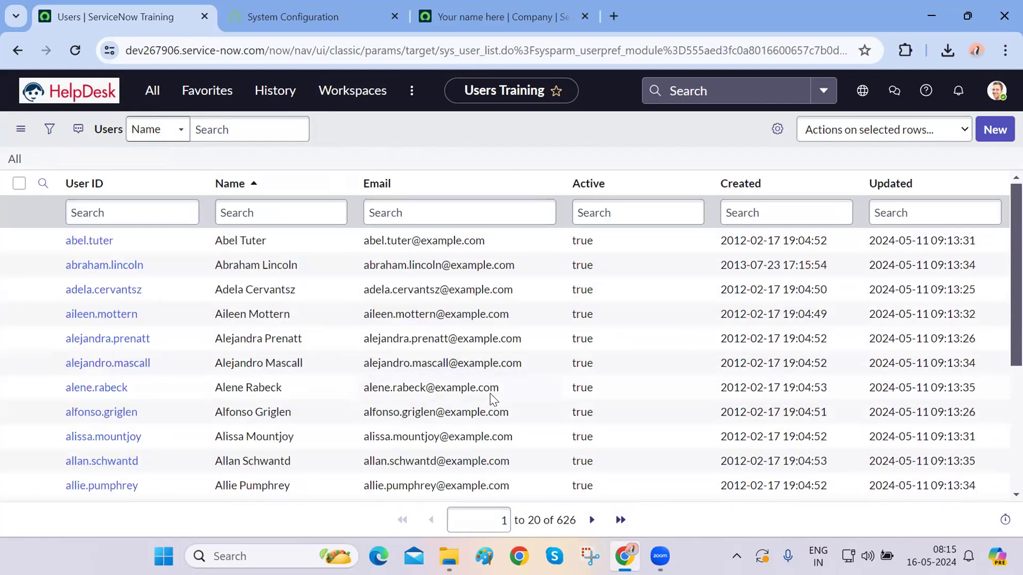
{"action": "scroll", "coordinate": [491, 400], "scroll_direction": "down", "scroll_amount": 3}
{"action": "scroll", "coordinate": [491, 399], "scroll_direction": "up", "scroll_amount": 3}
{"action": "left_click", "coordinate": [154, 91]}
{"action": "scroll", "coordinate": [137, 245], "scroll_direction": "up", "scroll_amount": 5}
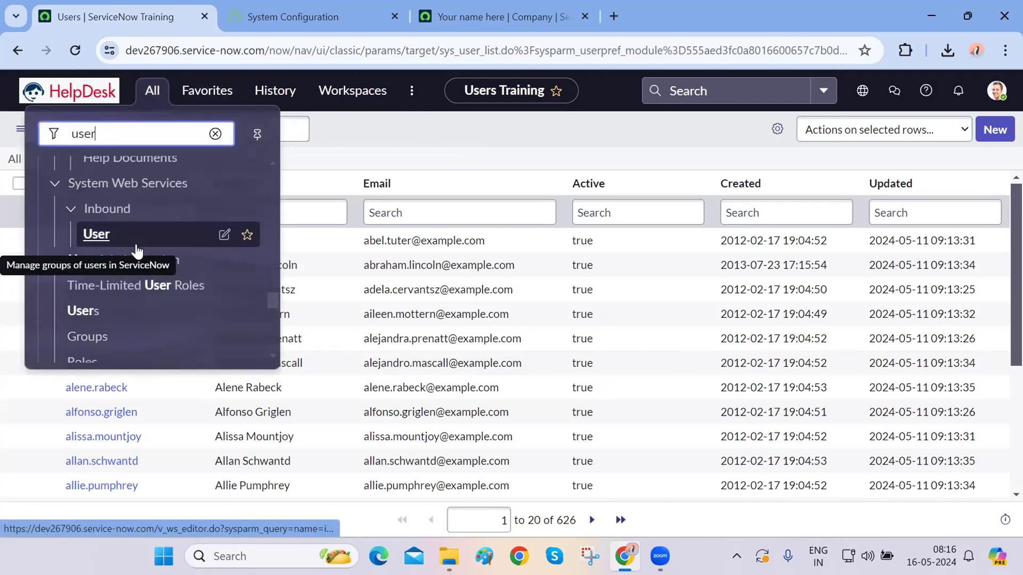
{"action": "scroll", "coordinate": [137, 249], "scroll_direction": "up", "scroll_amount": 8}
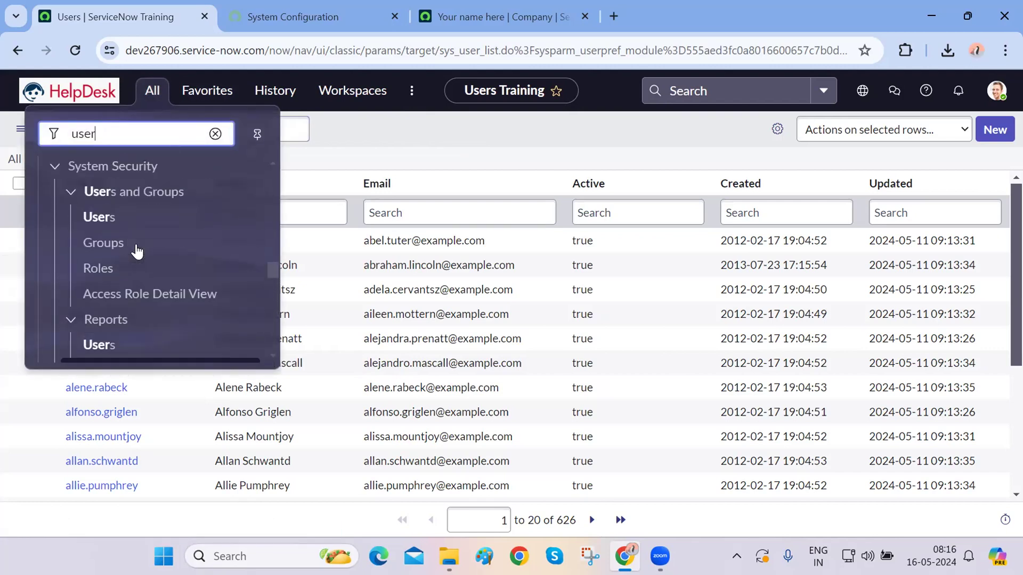
{"action": "left_click", "coordinate": [103, 263]}
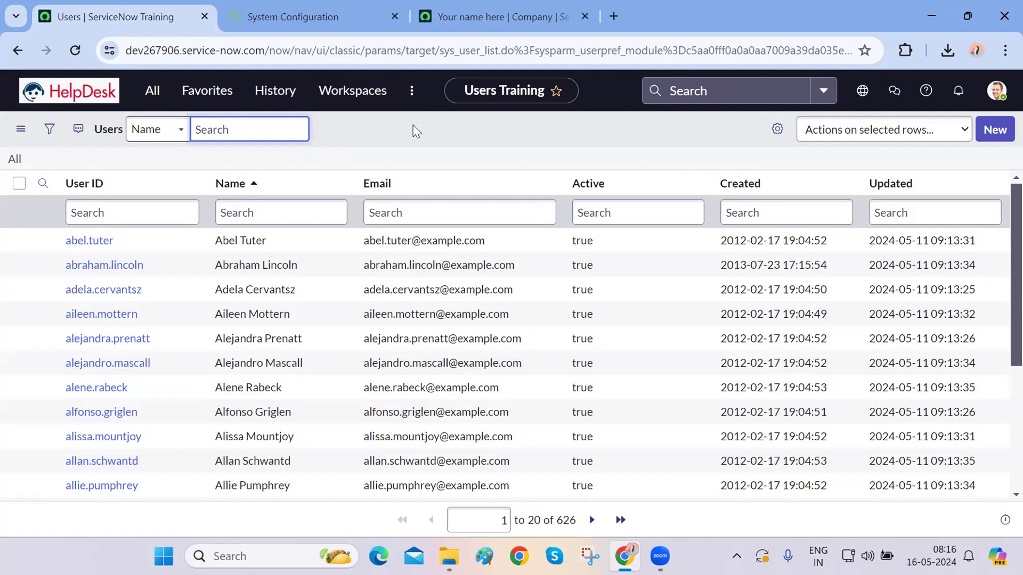
{"action": "left_click", "coordinate": [151, 94]}
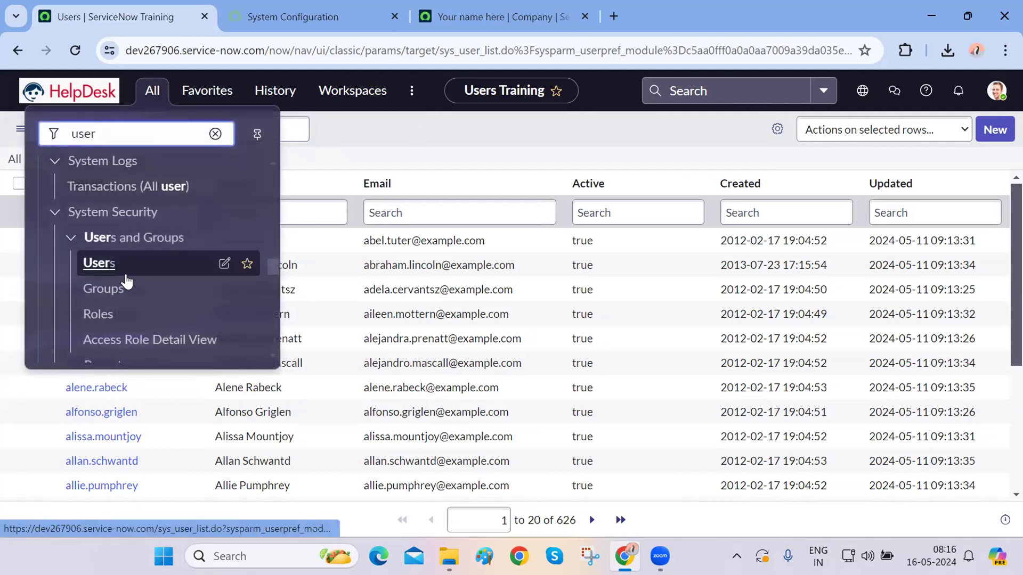
{"action": "scroll", "coordinate": [126, 282], "scroll_direction": "up", "scroll_amount": 6}
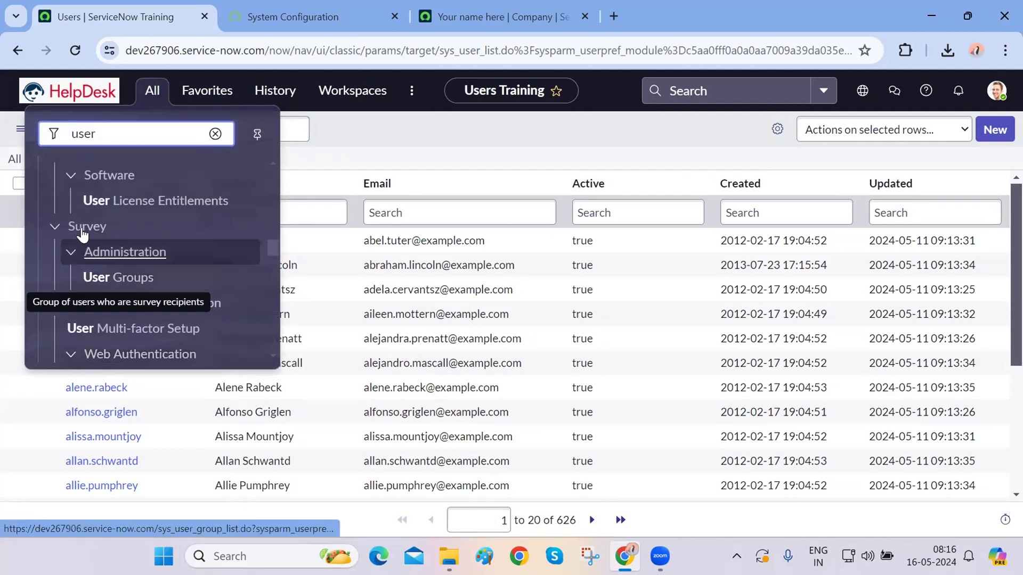
{"action": "left_click", "coordinate": [118, 277]}
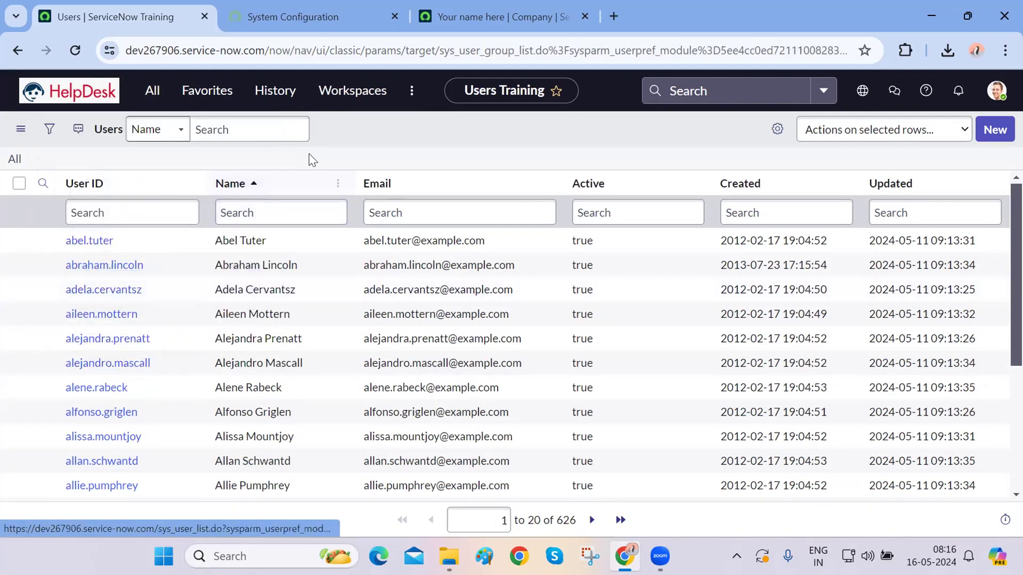
{"action": "left_click", "coordinate": [149, 99]}
{"action": "scroll", "coordinate": [143, 219], "scroll_direction": "up", "scroll_amount": 5}
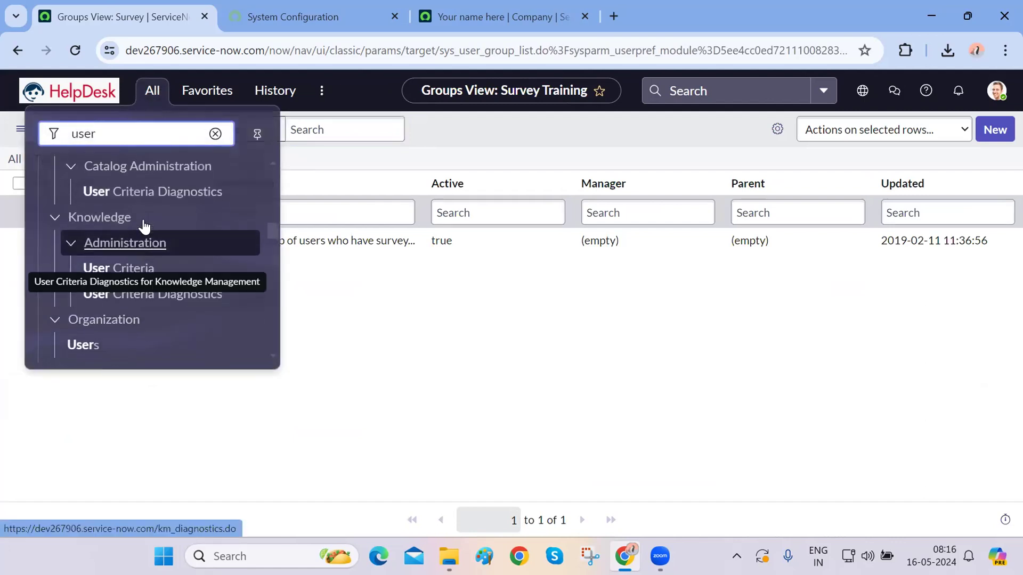
{"action": "scroll", "coordinate": [144, 226], "scroll_direction": "up", "scroll_amount": 2}
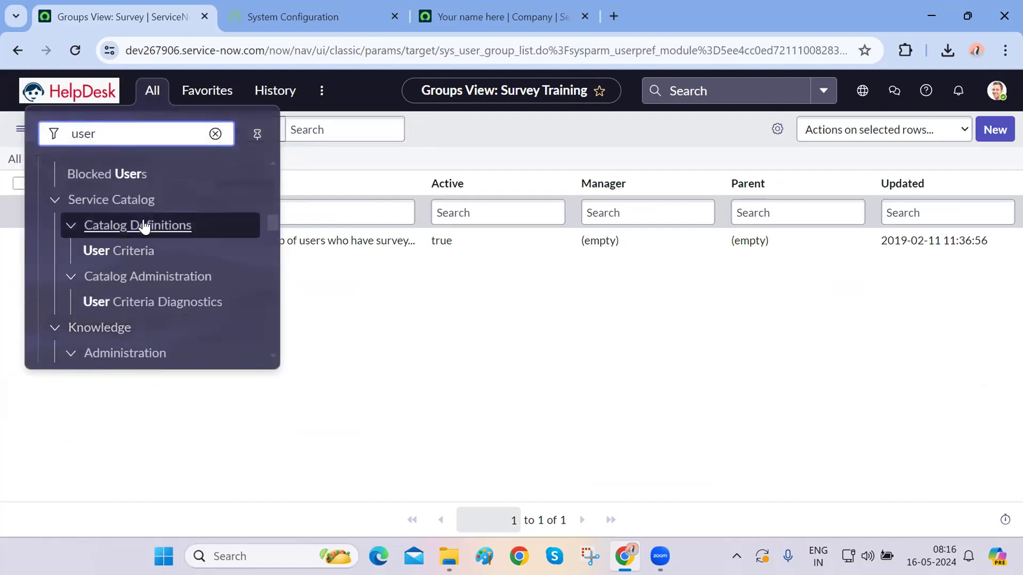
{"action": "scroll", "coordinate": [144, 226], "scroll_direction": "up", "scroll_amount": 5}
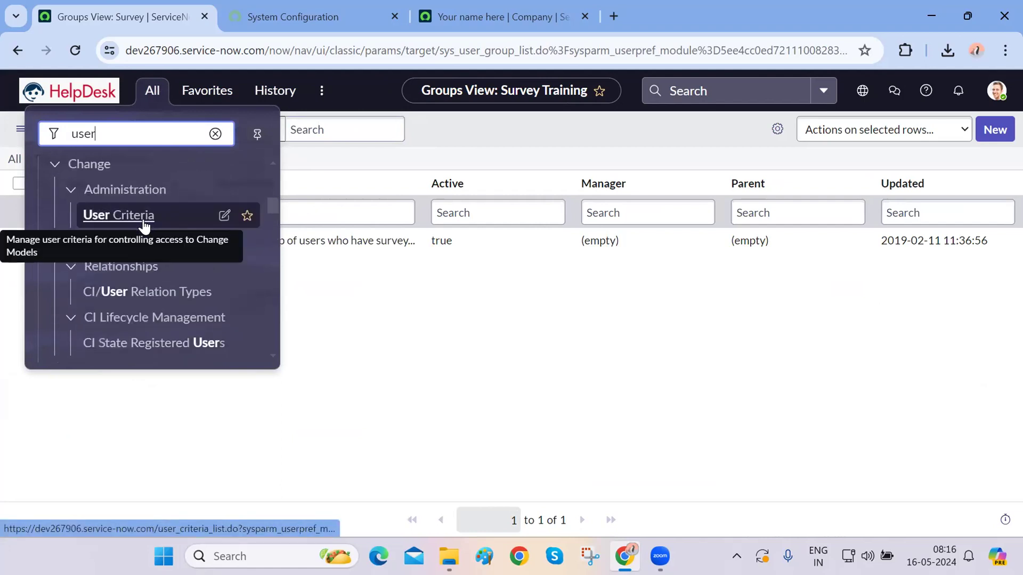
{"action": "double_click", "coordinate": [465, 50]}
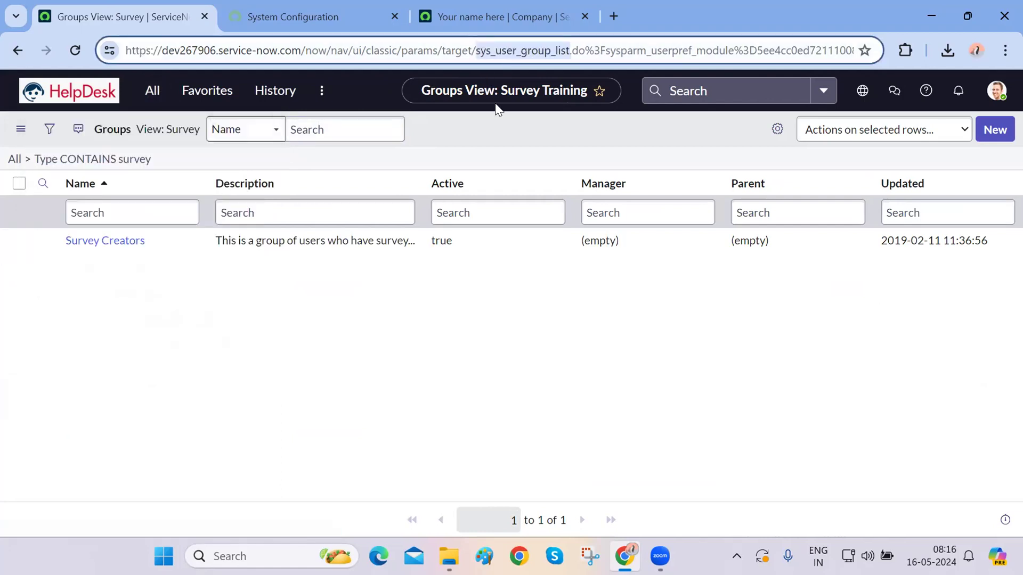
{"action": "left_click", "coordinate": [526, 52]}
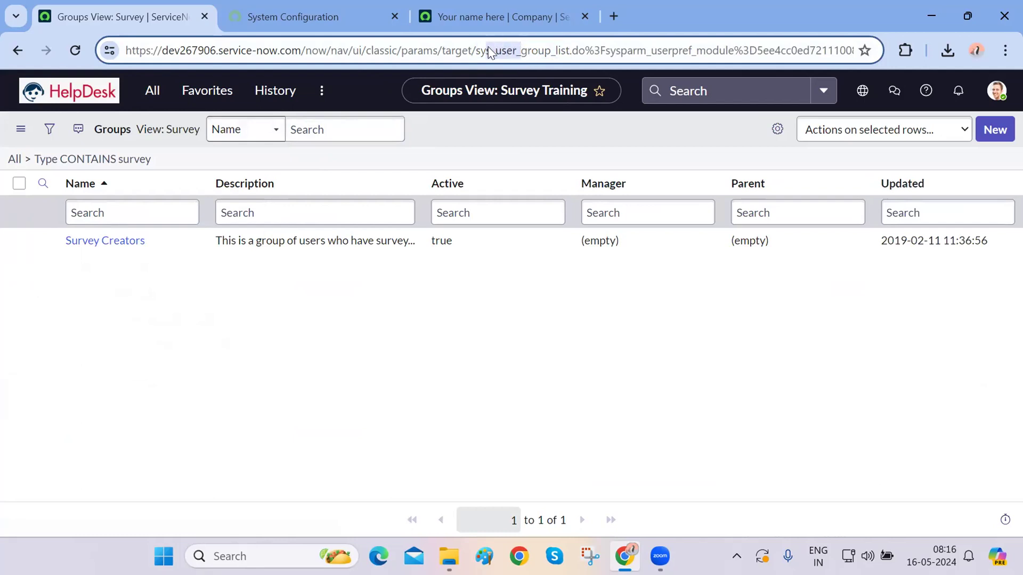
{"action": "left_click", "coordinate": [147, 103]}
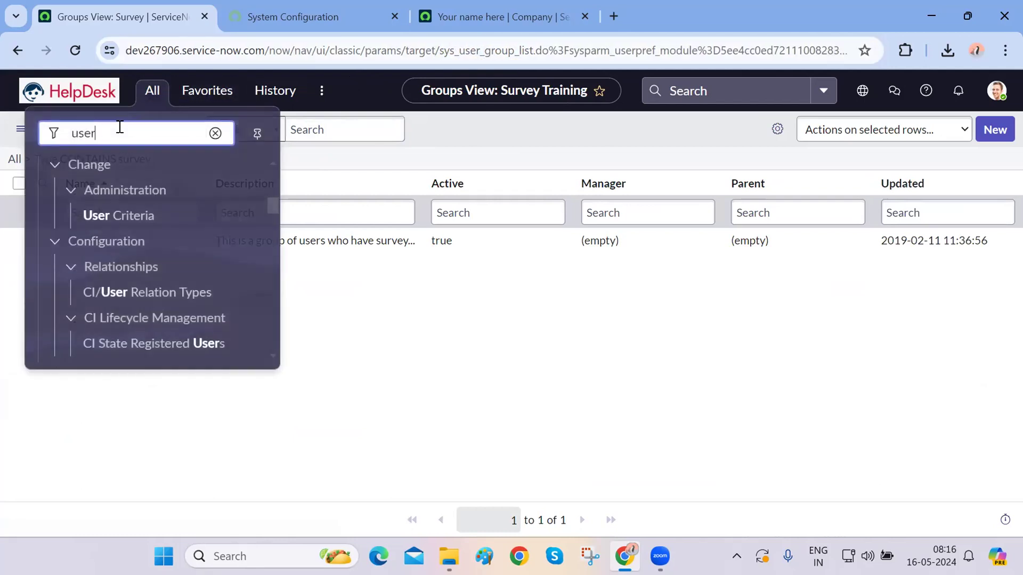
{"action": "scroll", "coordinate": [158, 304], "scroll_direction": "down", "scroll_amount": 2}
{"action": "scroll", "coordinate": [158, 304], "scroll_direction": "down", "scroll_amount": 5}
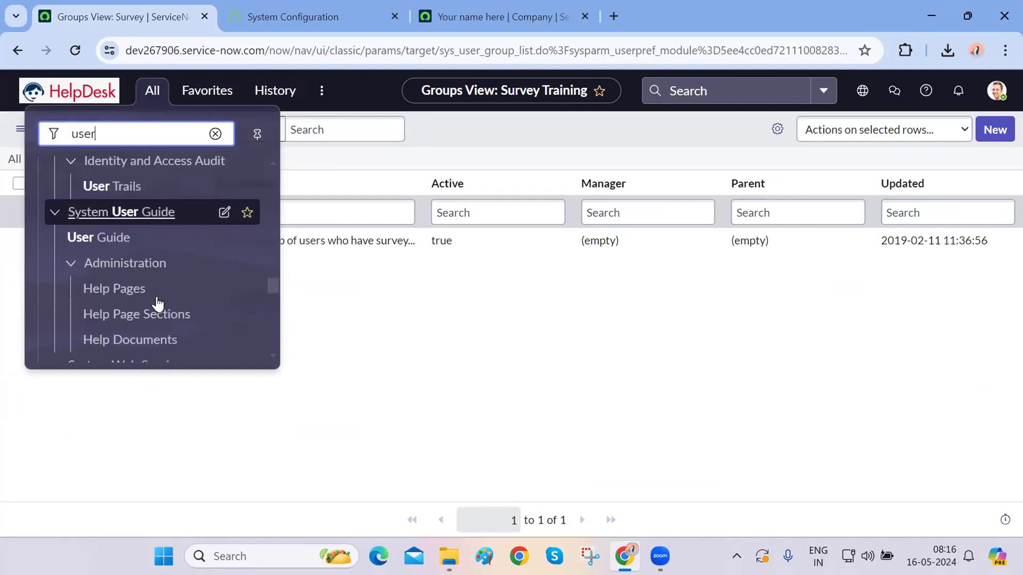
{"action": "scroll", "coordinate": [157, 300], "scroll_direction": "down", "scroll_amount": 3}
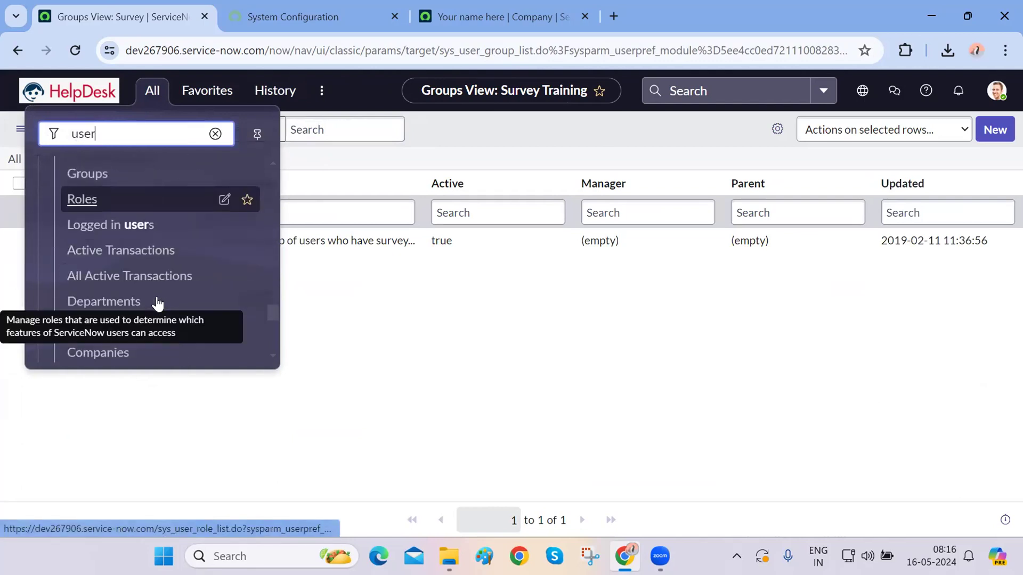
{"action": "scroll", "coordinate": [114, 254], "scroll_direction": "up", "scroll_amount": 1}
{"action": "left_click", "coordinate": [84, 198]}
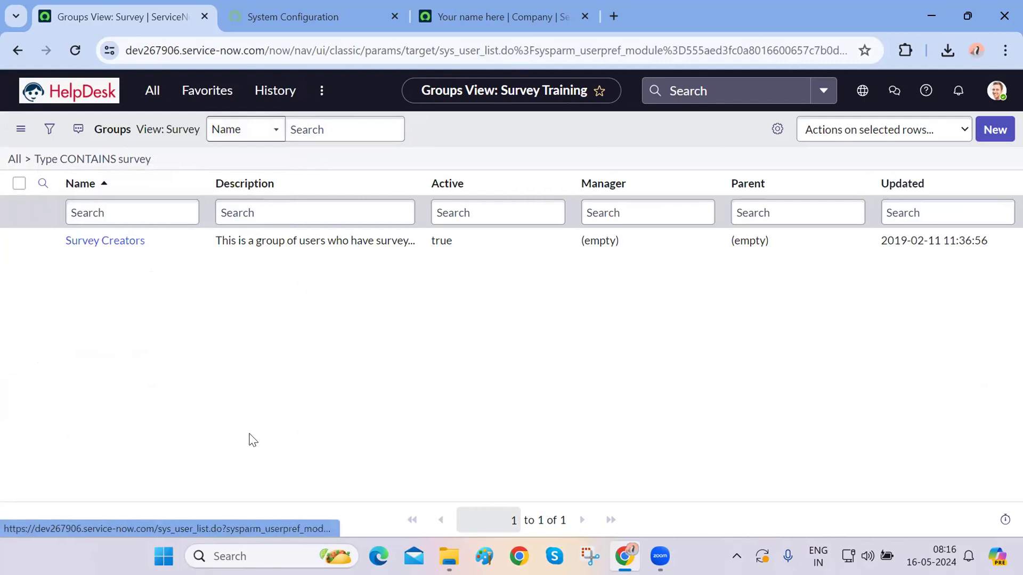
{"action": "scroll", "coordinate": [249, 433], "scroll_direction": "down", "scroll_amount": 4}
{"action": "scroll", "coordinate": [249, 432], "scroll_direction": "up", "scroll_amount": 4}
{"action": "scroll", "coordinate": [249, 432], "scroll_direction": "down", "scroll_amount": 4}
{"action": "scroll", "coordinate": [249, 432], "scroll_direction": "up", "scroll_amount": 4}
{"action": "scroll", "coordinate": [249, 433], "scroll_direction": "down", "scroll_amount": 4}
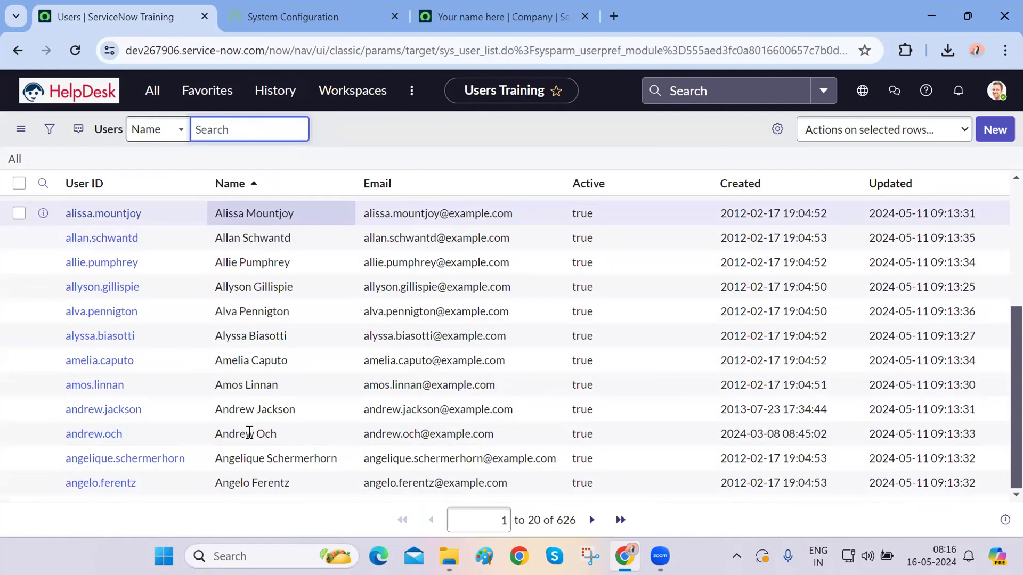
{"action": "scroll", "coordinate": [250, 432], "scroll_direction": "up", "scroll_amount": 4}
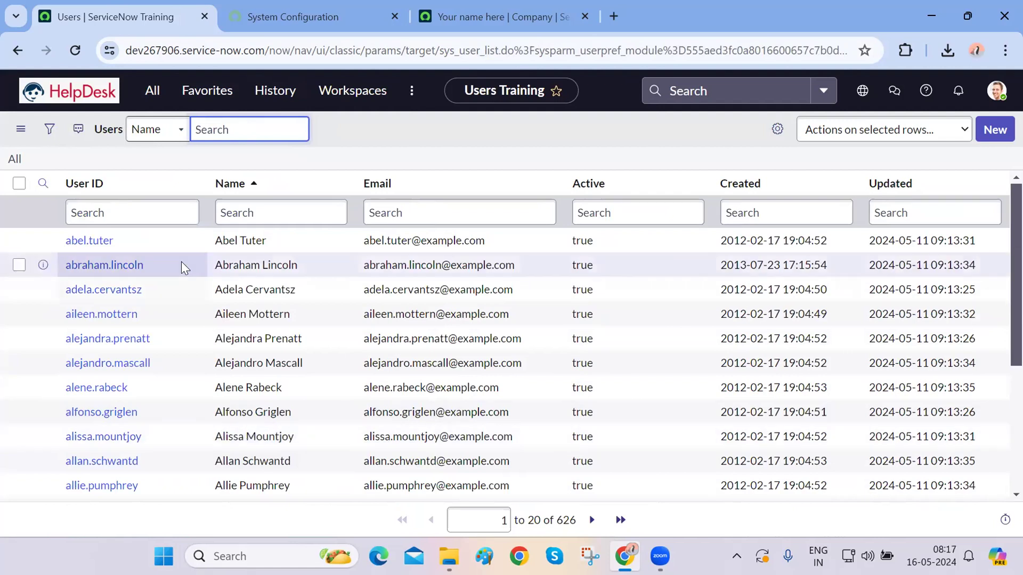
- Reopen the All navigator and select the existing 'user' filter text
{"action": "left_click", "coordinate": [153, 91]}
{"action": "type", "text": "user"}
{"action": "double_click", "coordinate": [134, 137]}
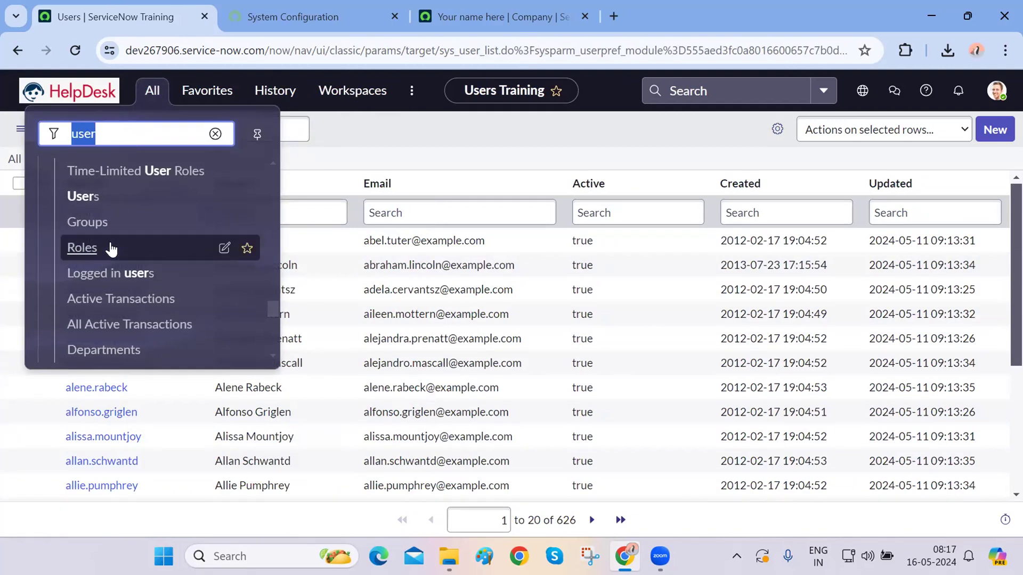
{"action": "scroll", "coordinate": [109, 261], "scroll_direction": "up", "scroll_amount": 5}
{"action": "scroll", "coordinate": [108, 260], "scroll_direction": "up", "scroll_amount": 1}
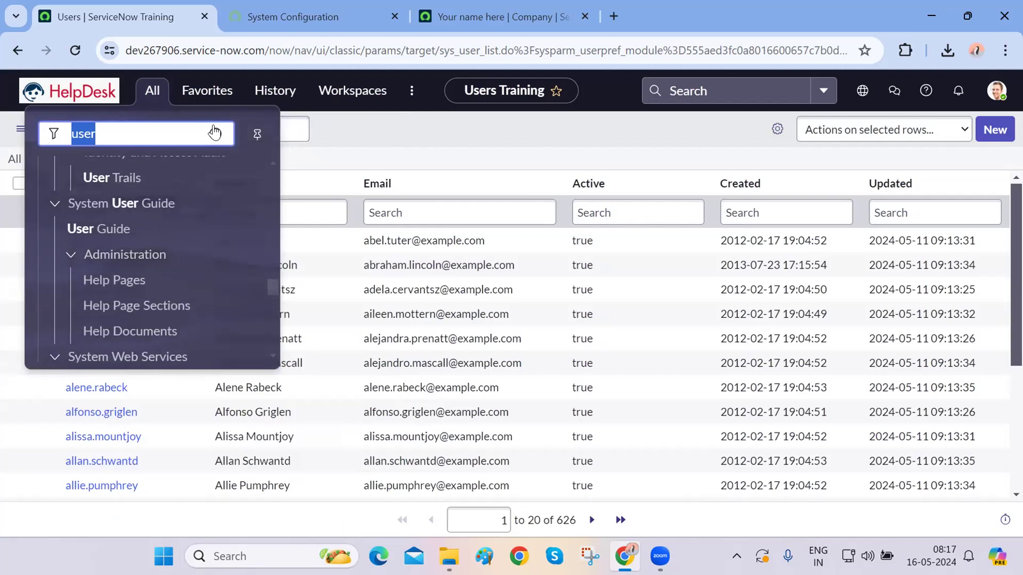
- Filter the navigator by 'logs' and bring System Log's All, Warnings and Errors into view
{"action": "type", "text": "logs"}
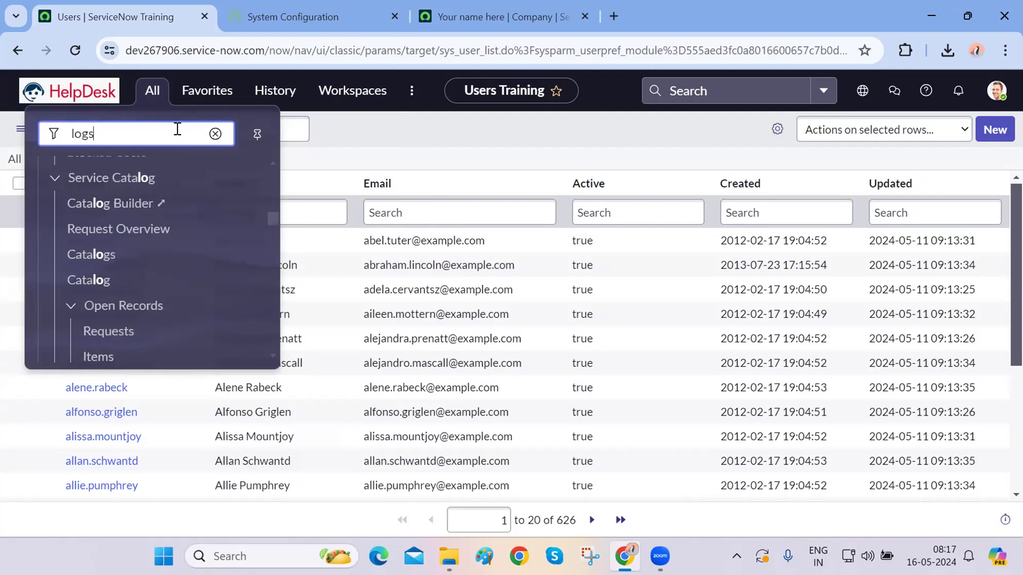
{"action": "scroll", "coordinate": [162, 201], "scroll_direction": "down", "scroll_amount": 10}
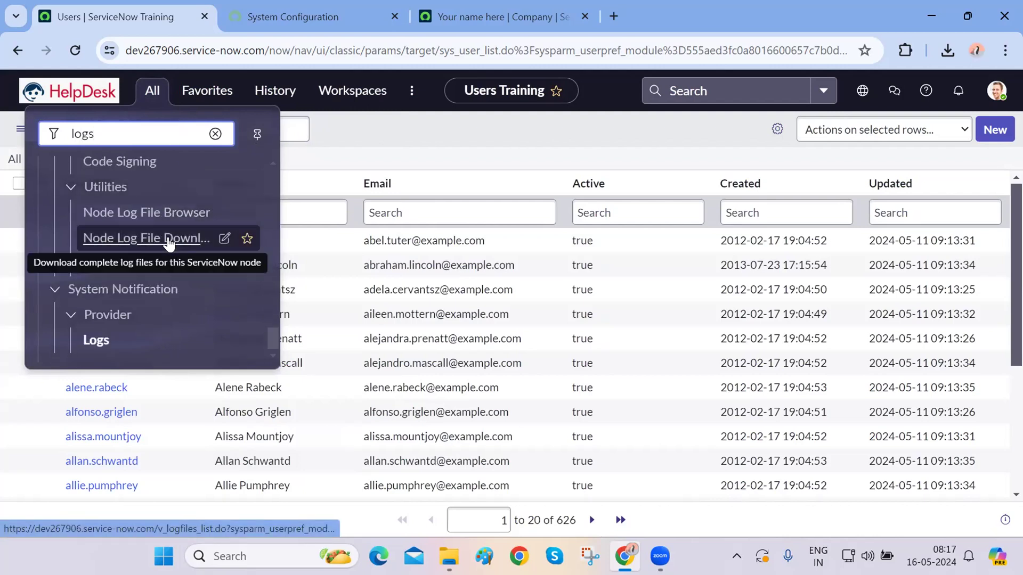
{"action": "scroll", "coordinate": [141, 334], "scroll_direction": "up", "scroll_amount": 5}
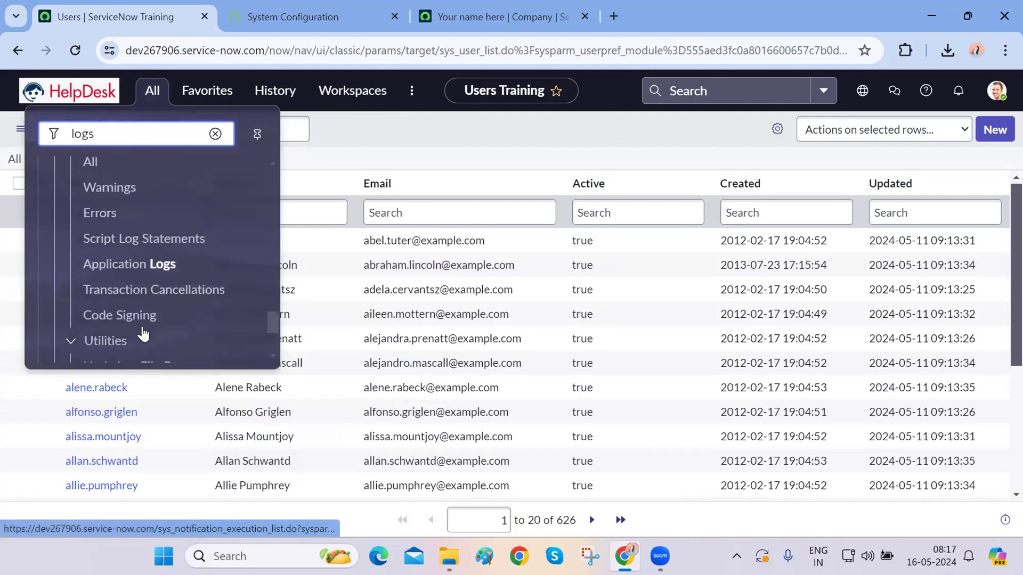
{"action": "scroll", "coordinate": [99, 235], "scroll_direction": "up", "scroll_amount": 2}
{"action": "scroll", "coordinate": [99, 236], "scroll_direction": "down", "scroll_amount": 2}
{"action": "scroll", "coordinate": [97, 238], "scroll_direction": "up", "scroll_amount": 1}
{"action": "scroll", "coordinate": [88, 256], "scroll_direction": "up", "scroll_amount": 5}
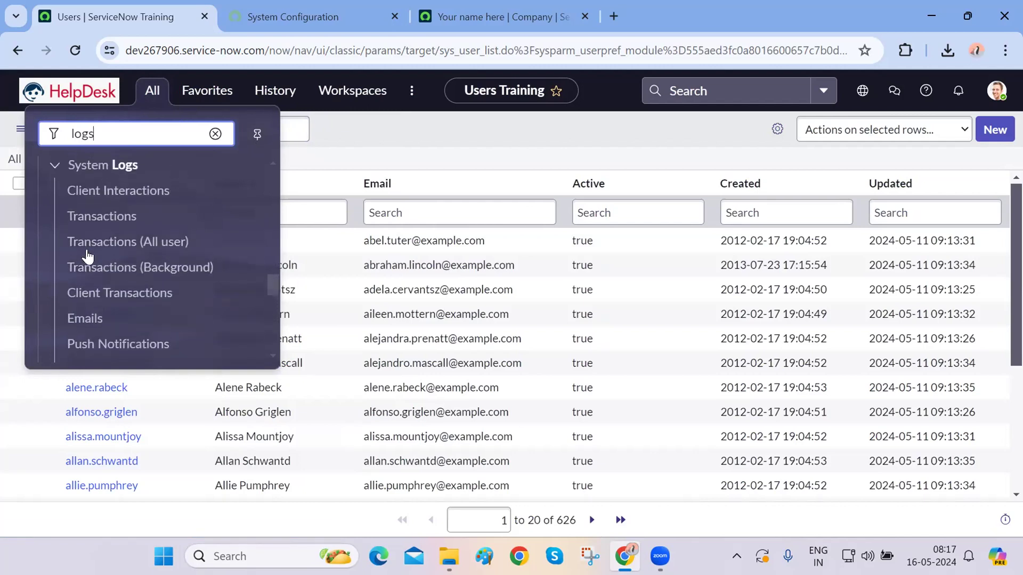
{"action": "scroll", "coordinate": [88, 256], "scroll_direction": "down", "scroll_amount": 2}
{"action": "scroll", "coordinate": [87, 256], "scroll_direction": "down", "scroll_amount": 4}
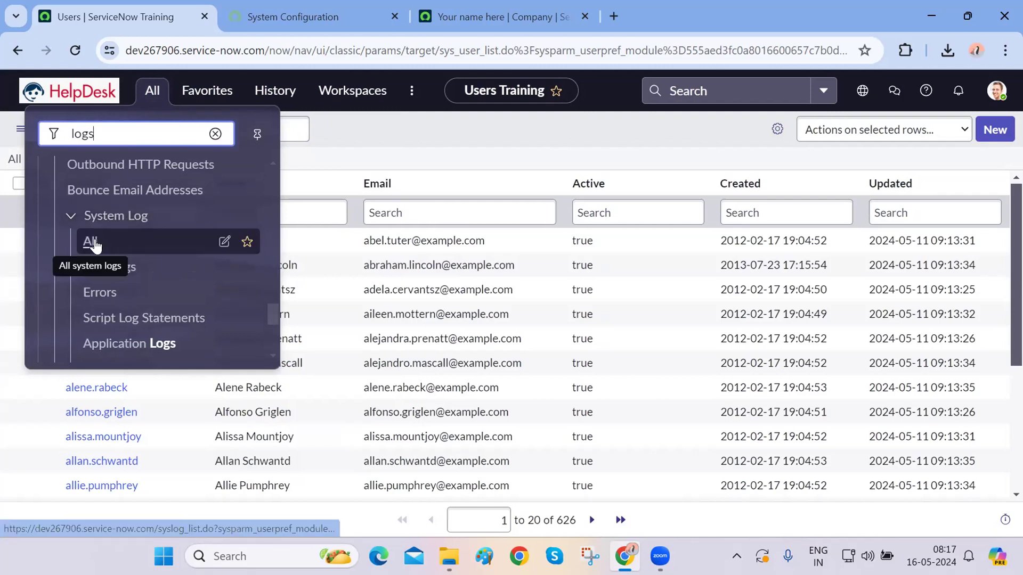
- Open System Log All, Warnings and Errors each in a new tab
{"action": "middle_click", "coordinate": [95, 244]}
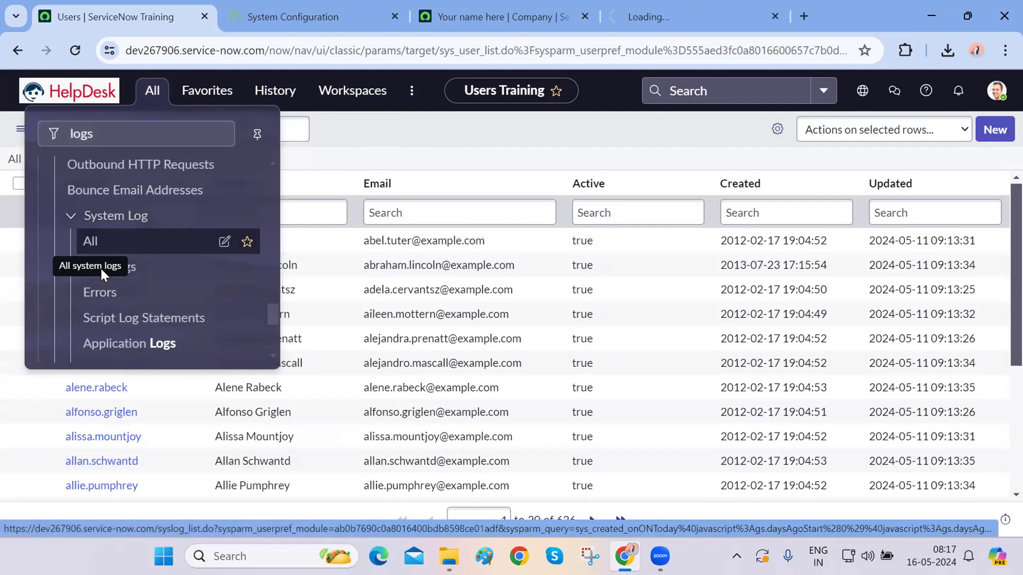
{"action": "middle_click", "coordinate": [122, 279]}
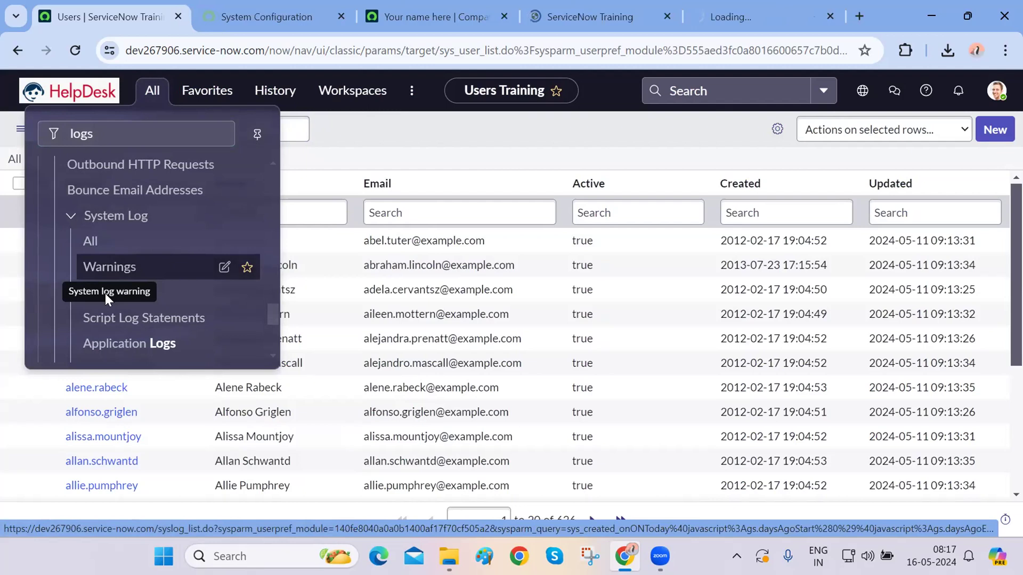
{"action": "middle_click", "coordinate": [106, 300]}
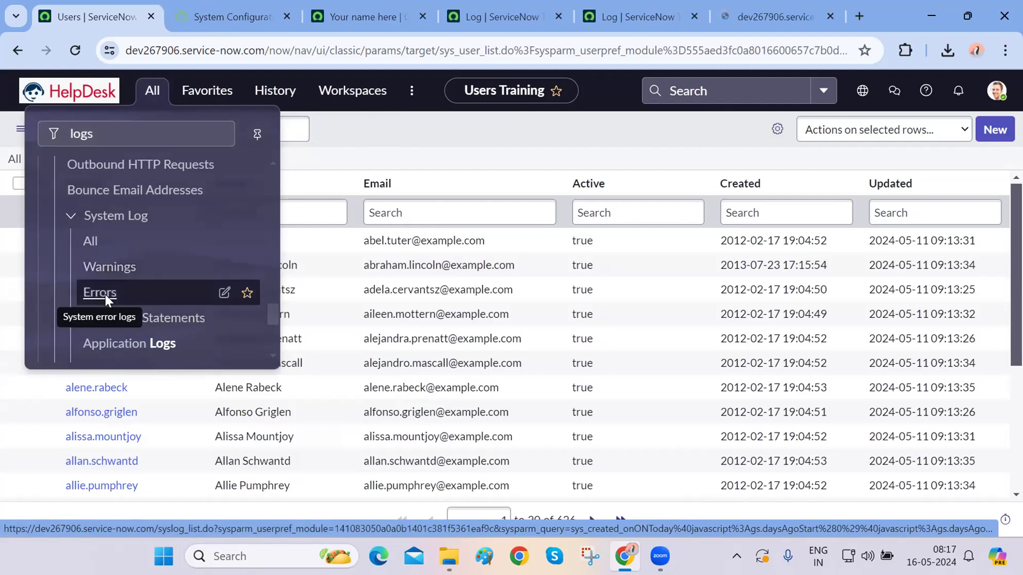
{"action": "key", "text": "ctrl+3"}
{"action": "key", "text": "ctrl+4"}
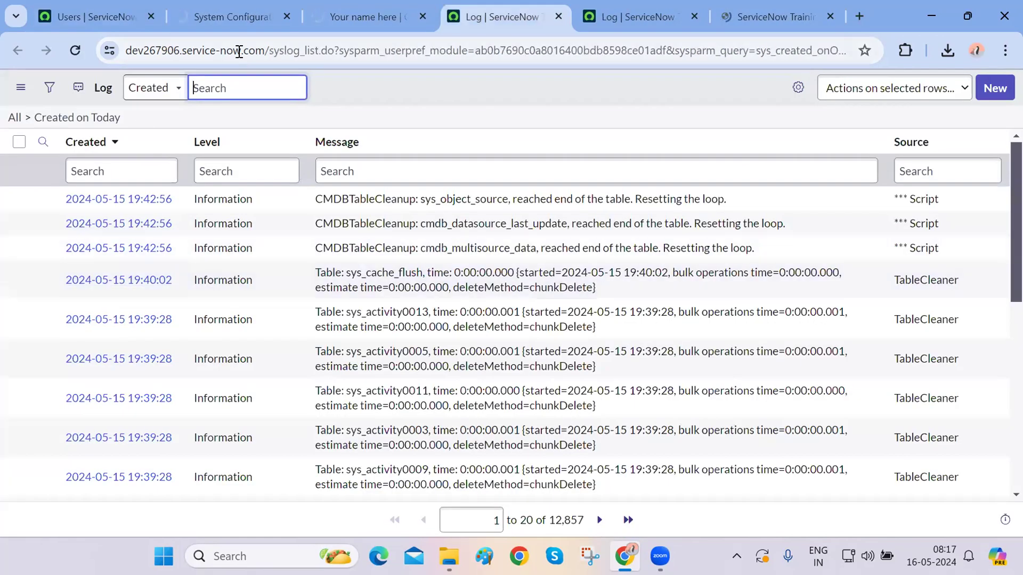
- Compare the three log pages and their syslog_list addresses, then close the log tabs
{"action": "left_click", "coordinate": [277, 51]}
{"action": "key", "text": "ctrl+5"}
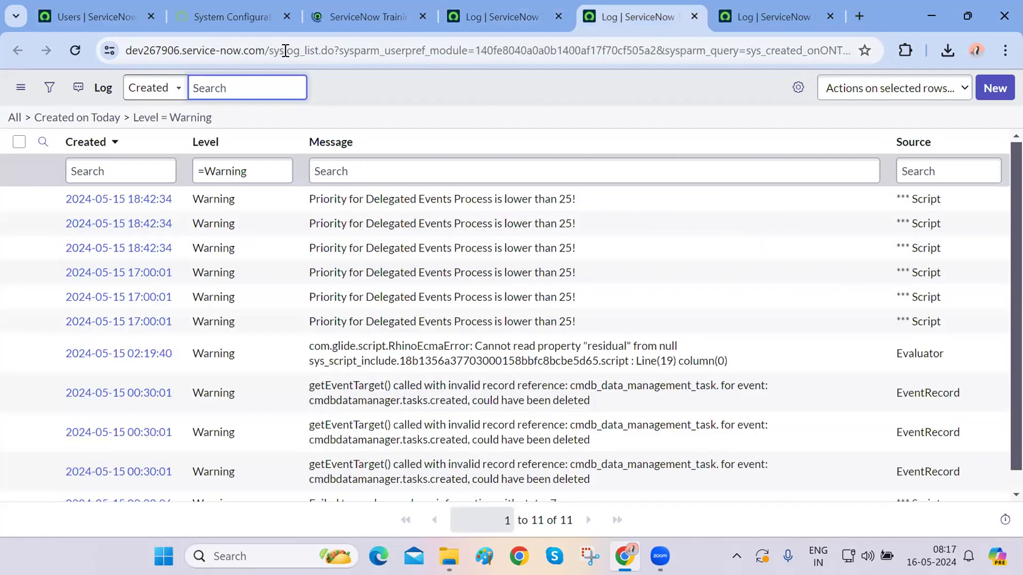
{"action": "left_click", "coordinate": [283, 50]}
{"action": "key", "text": "ctrl+6"}
{"action": "left_click", "coordinate": [287, 52]}
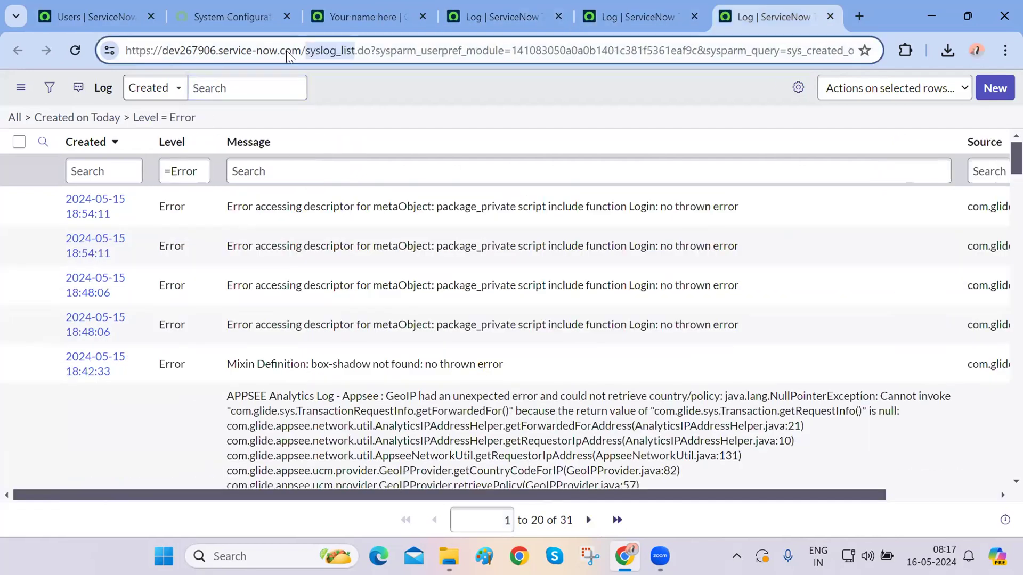
{"action": "key", "text": "ctrl+4"}
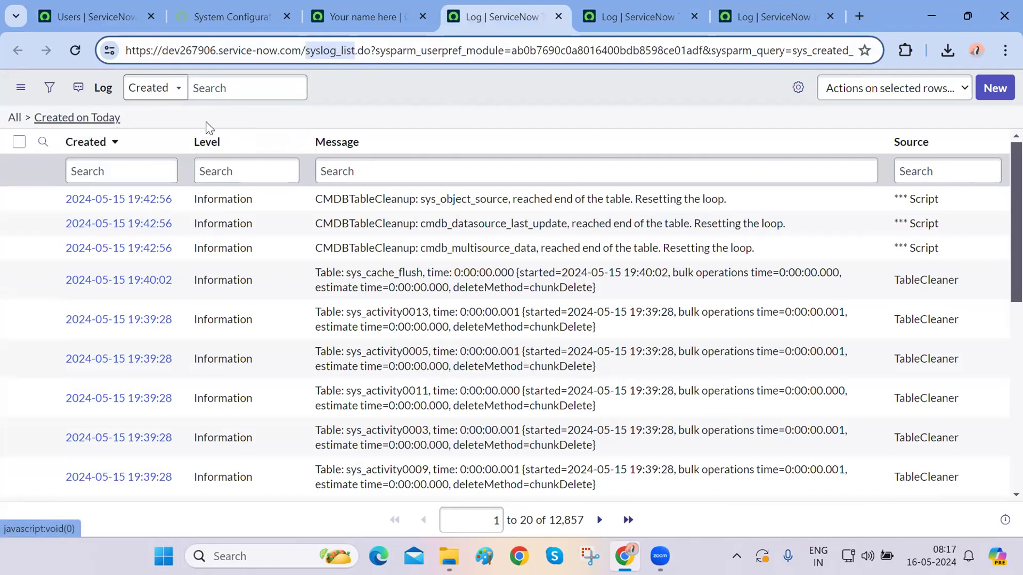
{"action": "key", "text": "ctrl+5"}
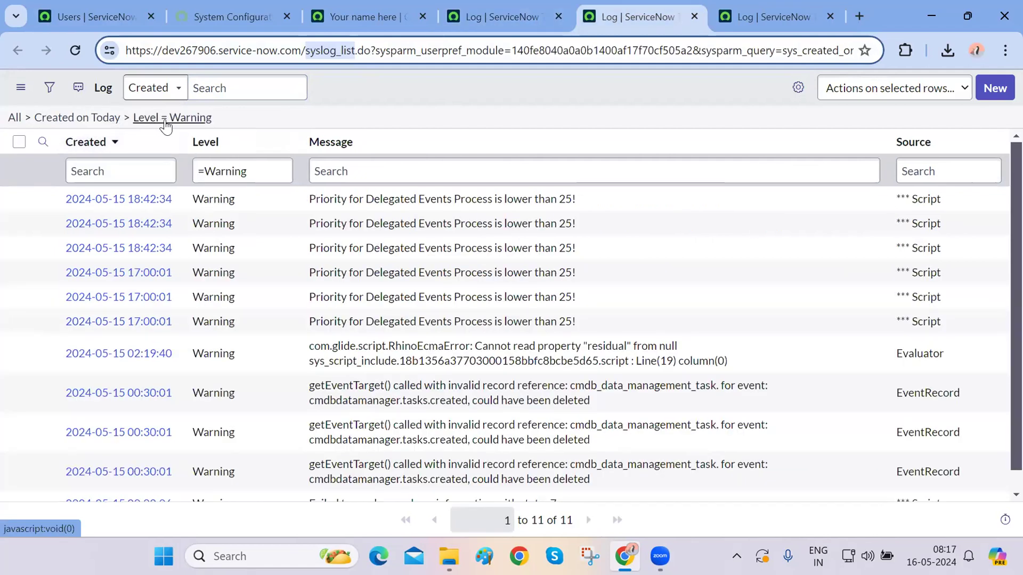
{"action": "key", "text": "ctrl+6"}
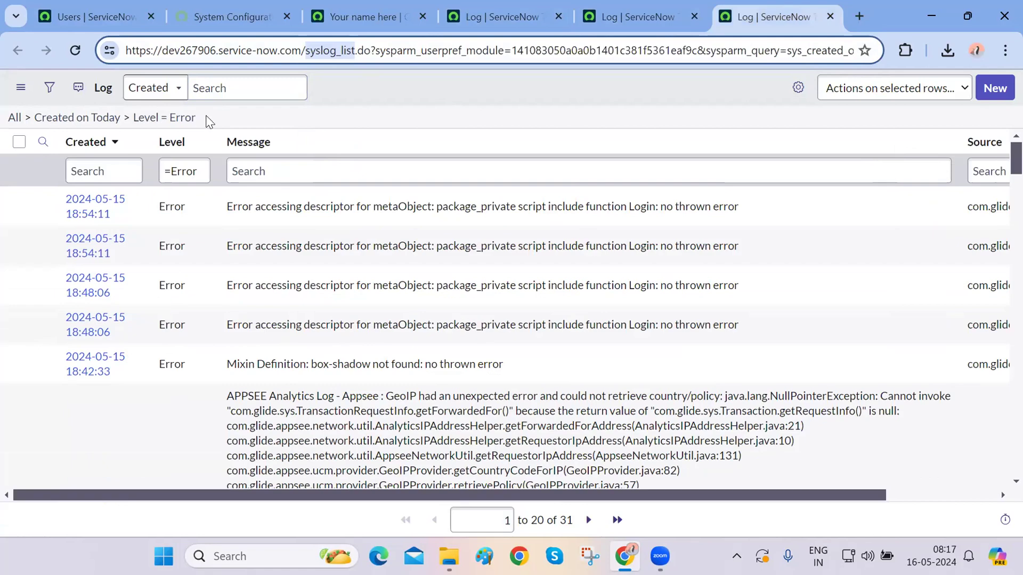
{"action": "left_click", "coordinate": [204, 117]}
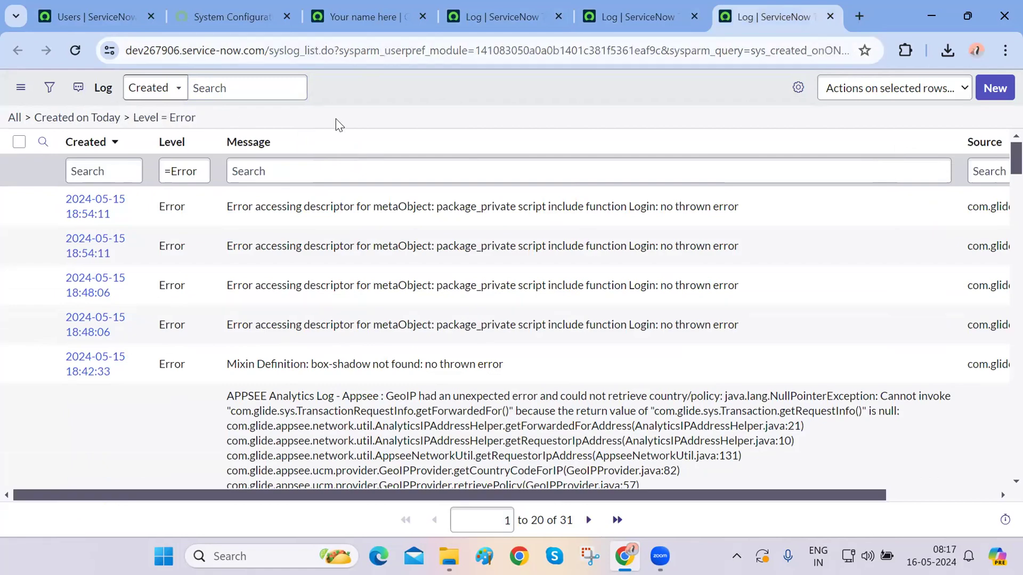
{"action": "key", "text": "ctrl+w"}
{"action": "key", "text": "ctrl+w"}
{"action": "key", "text": "ctrl+w"}
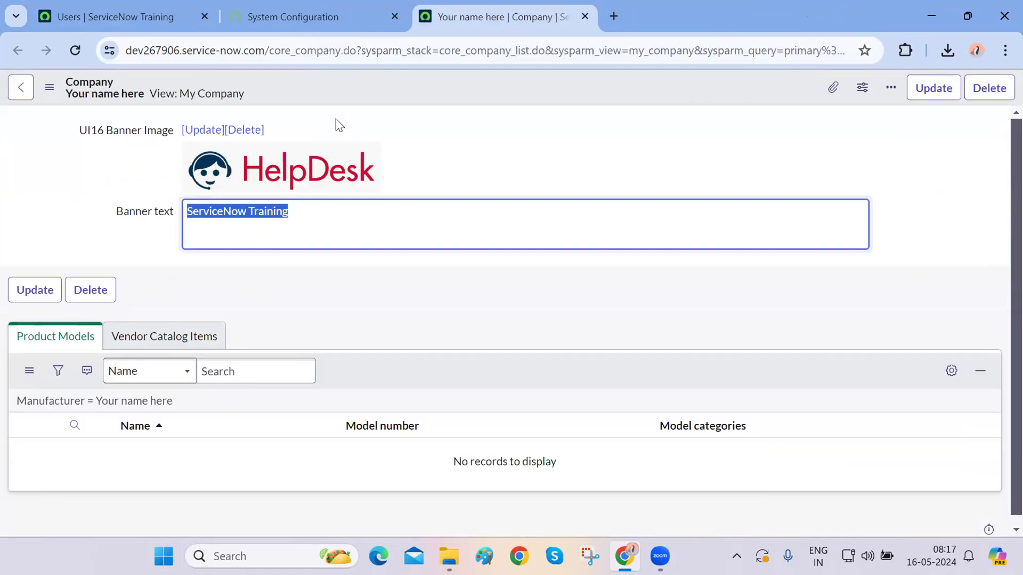
{"action": "left_click", "coordinate": [149, 21]}
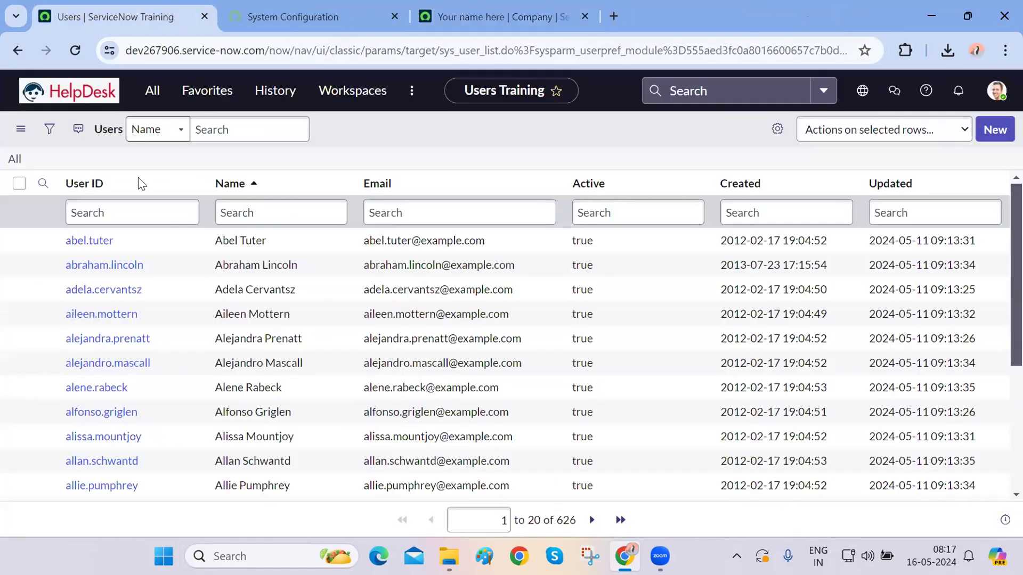
{"action": "left_click", "coordinate": [149, 101]}
{"action": "scroll", "coordinate": [137, 290], "scroll_direction": "up", "scroll_amount": 1}
{"action": "scroll", "coordinate": [137, 292], "scroll_direction": "down", "scroll_amount": 5}
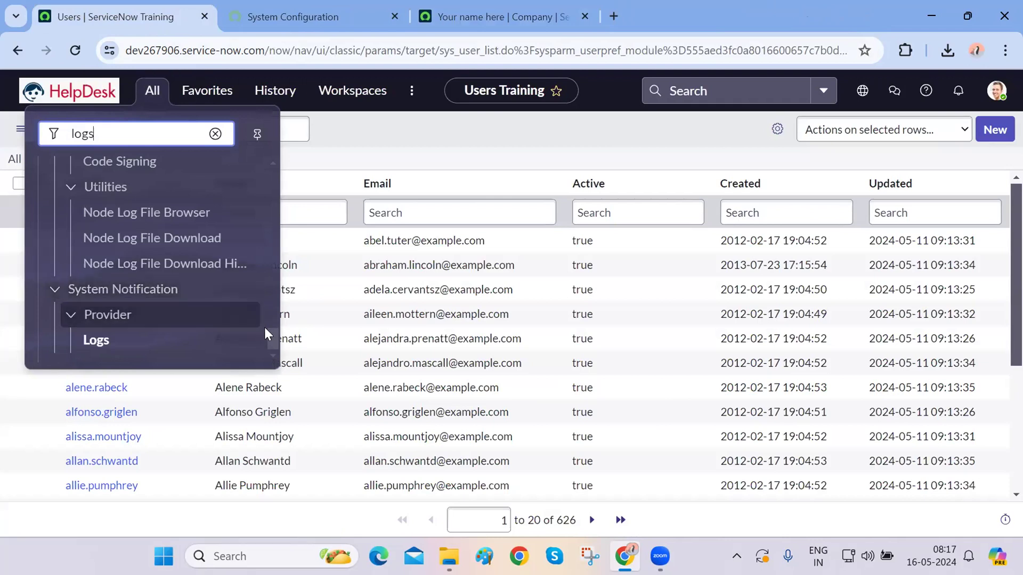
{"action": "scroll", "coordinate": [270, 334], "scroll_direction": "up", "scroll_amount": 1}
{"action": "left_click_drag", "start_coordinate": [271, 328], "coordinate": [271, 312]}
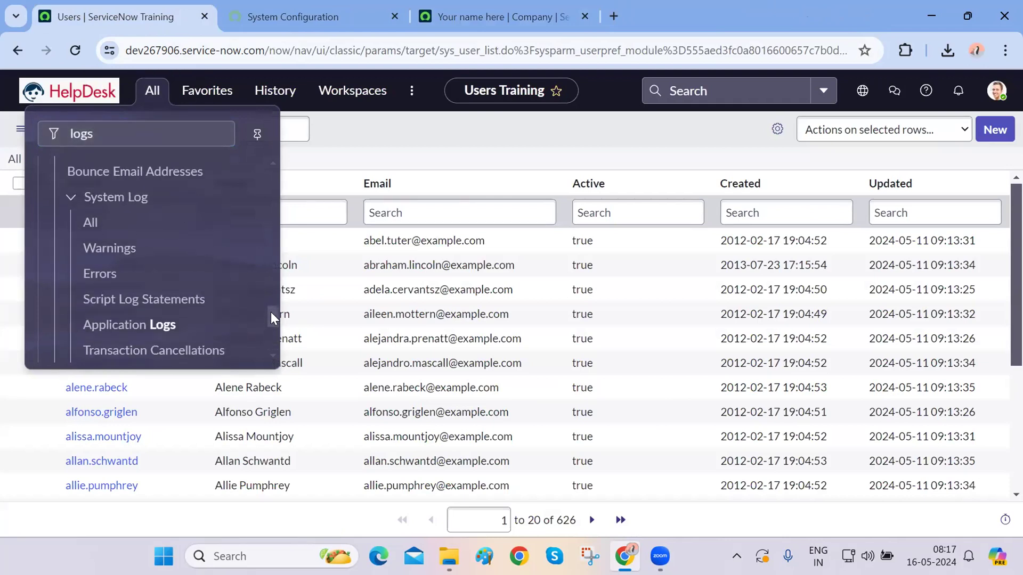
{"action": "left_click", "coordinate": [152, 139]}
{"action": "type", "text": "user"}
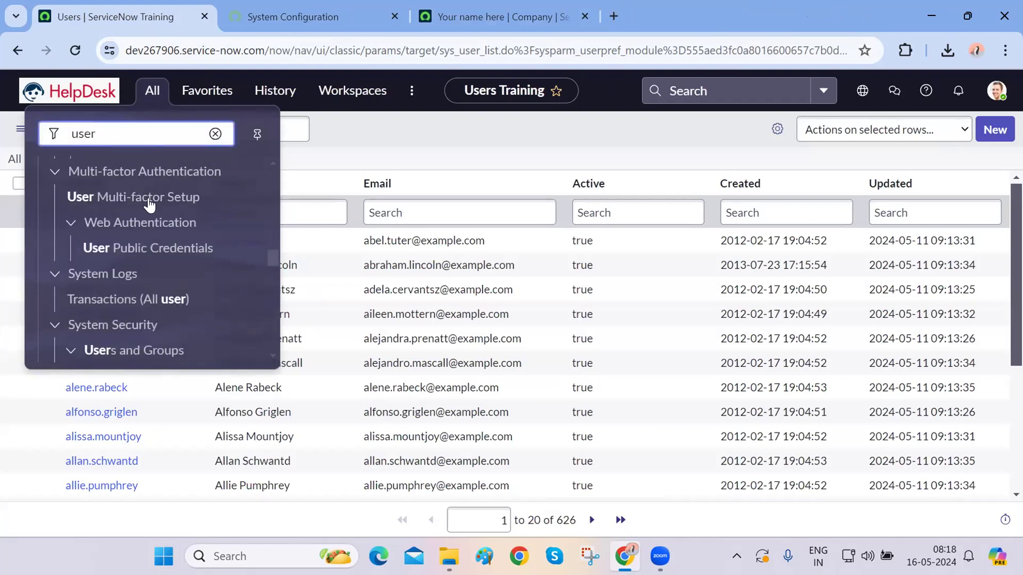
{"action": "scroll", "coordinate": [147, 256], "scroll_direction": "down", "scroll_amount": 5}
{"action": "left_click_drag", "start_coordinate": [271, 343], "coordinate": [266, 305]}
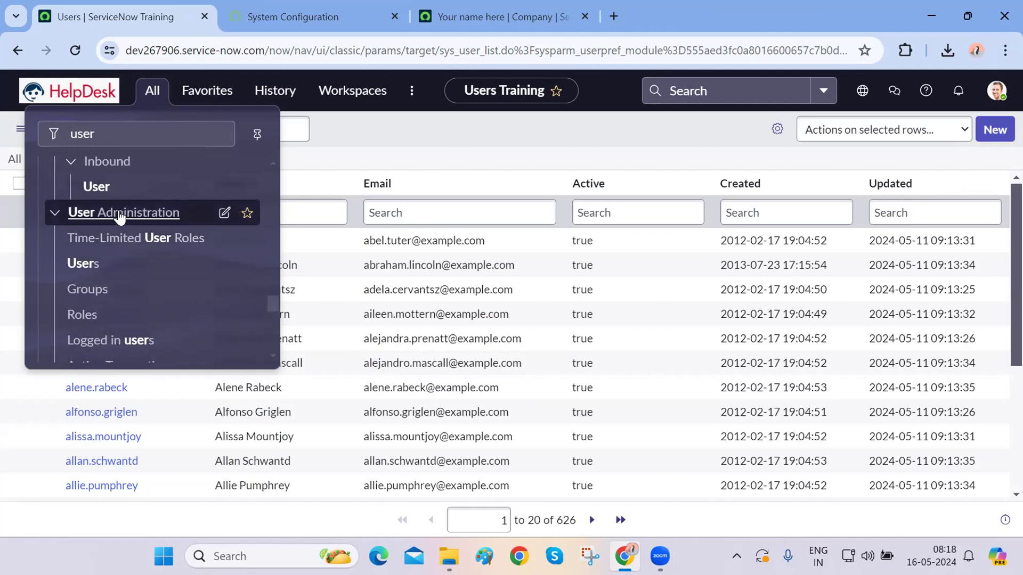
{"action": "scroll", "coordinate": [120, 218], "scroll_direction": "up", "scroll_amount": 8}
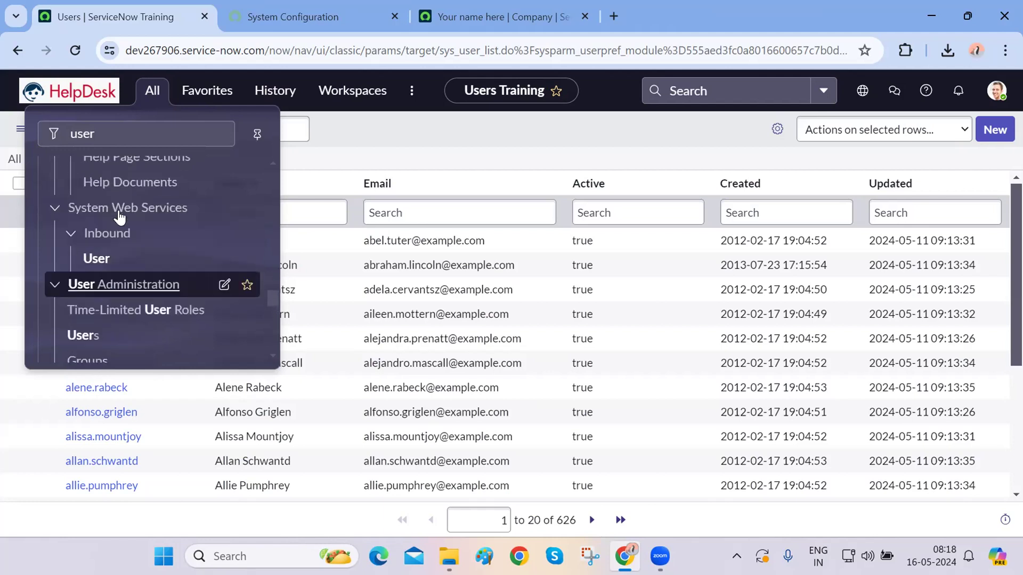
{"action": "scroll", "coordinate": [119, 218], "scroll_direction": "up", "scroll_amount": 3}
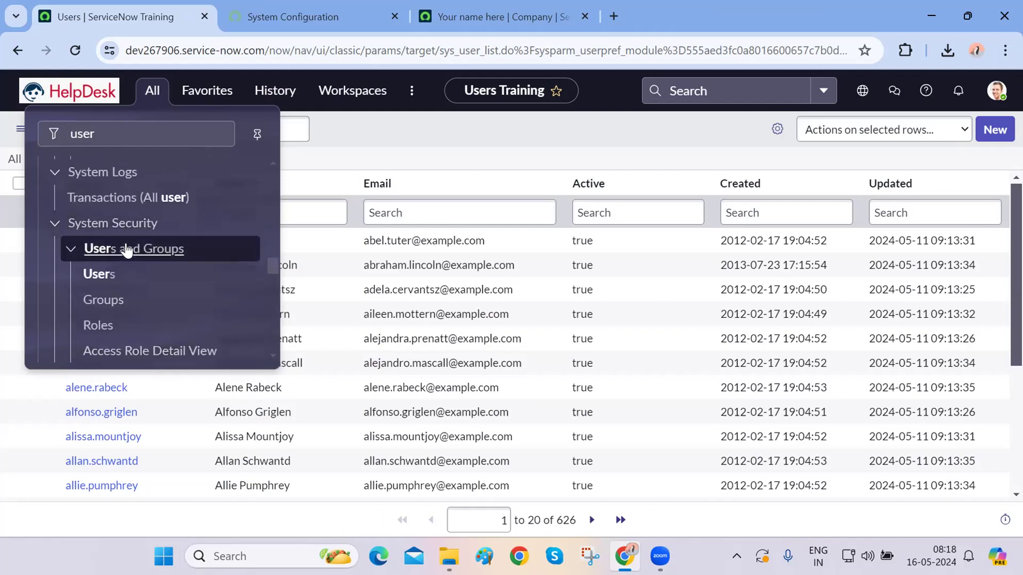
{"action": "scroll", "coordinate": [126, 250], "scroll_direction": "down", "scroll_amount": 1}
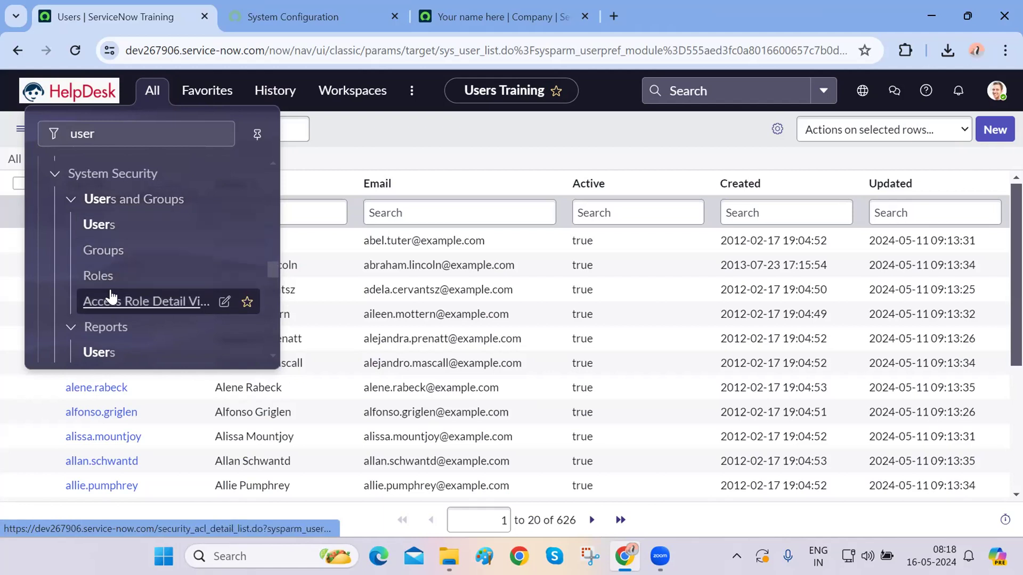
{"action": "scroll", "coordinate": [111, 296], "scroll_direction": "down", "scroll_amount": 5}
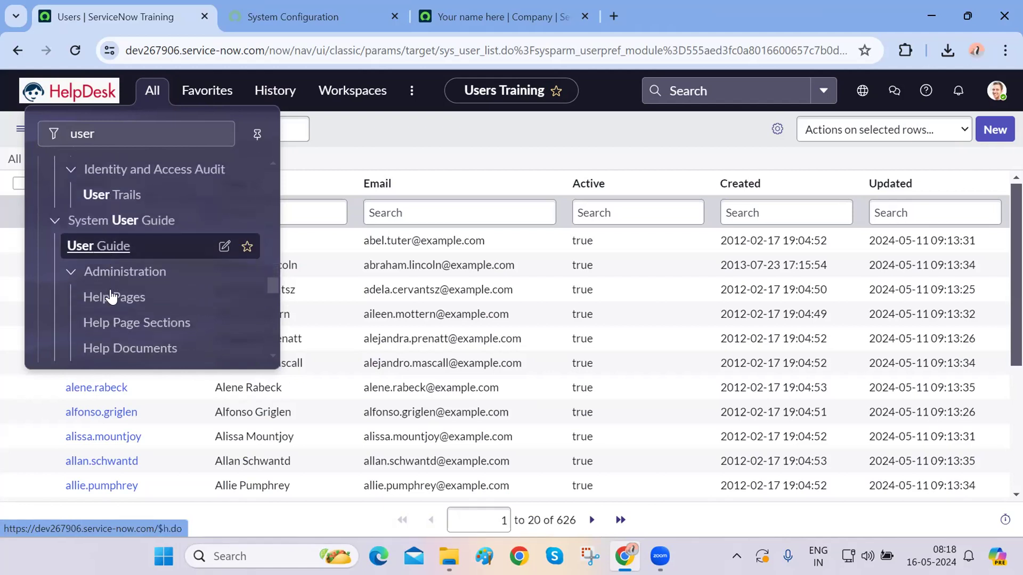
{"action": "scroll", "coordinate": [110, 296], "scroll_direction": "down", "scroll_amount": 4}
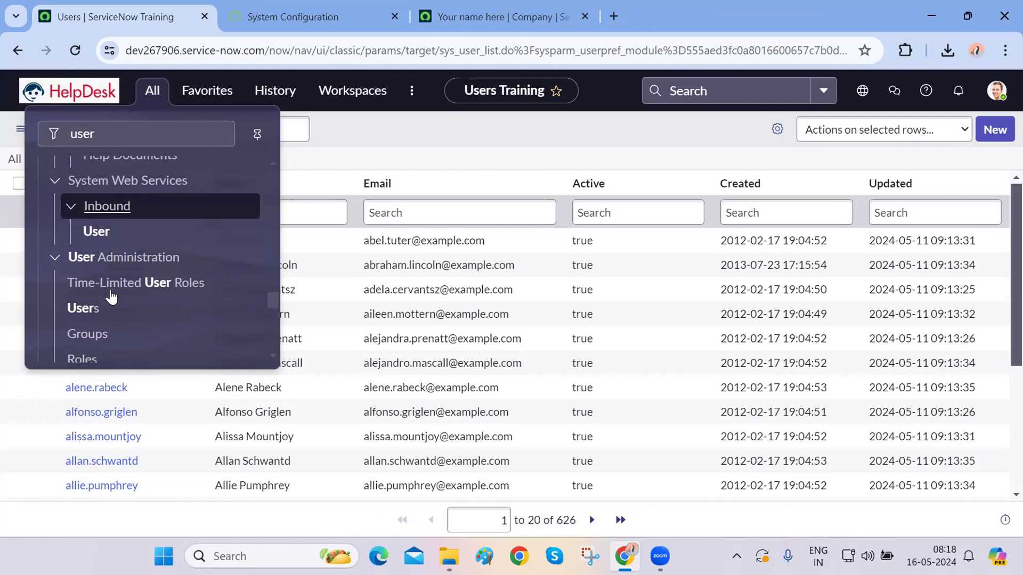
{"action": "left_click", "coordinate": [83, 292]}
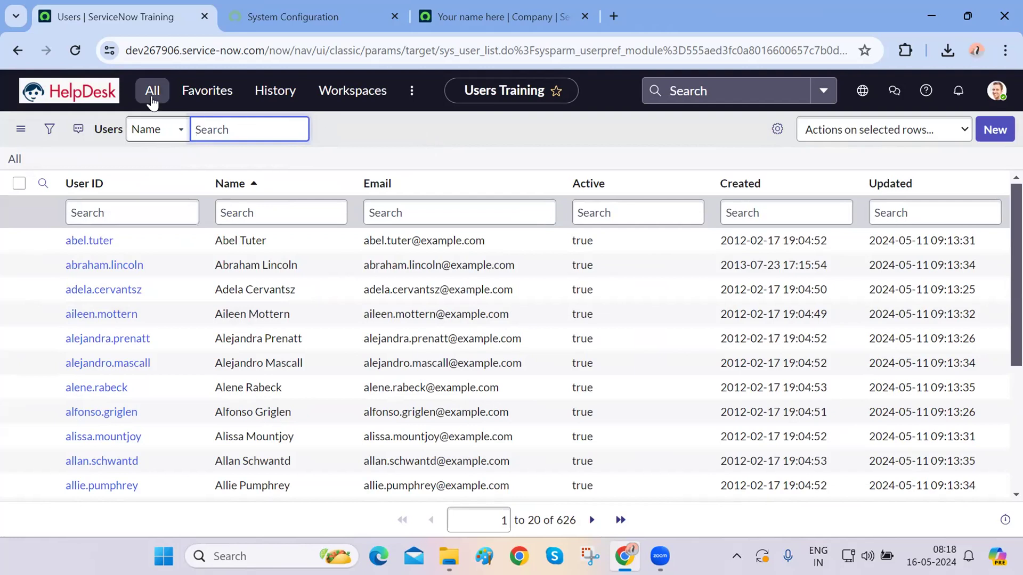
- Reopen the 'user'-filtered navigator, scroll to Users and Groups, and select the filter text
{"action": "left_click", "coordinate": [152, 91]}
{"action": "scroll", "coordinate": [132, 272], "scroll_direction": "up", "scroll_amount": 6}
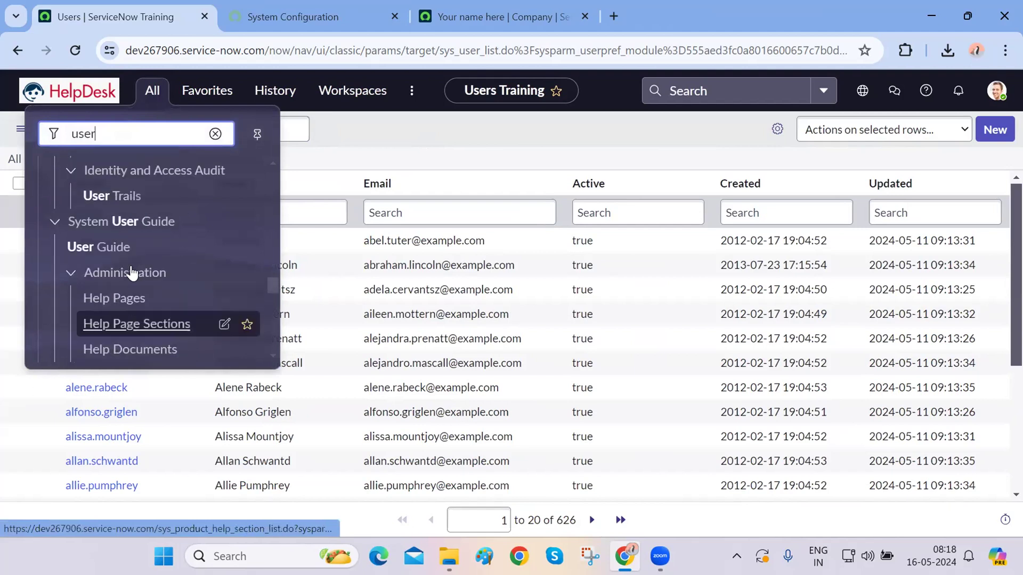
{"action": "scroll", "coordinate": [133, 273], "scroll_direction": "up", "scroll_amount": 2}
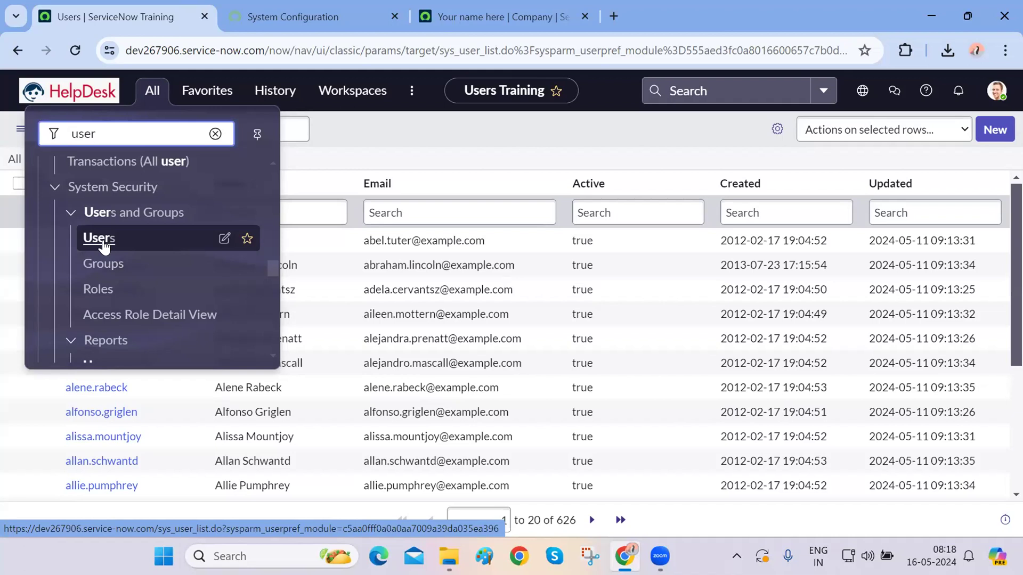
{"action": "double_click", "coordinate": [132, 130]}
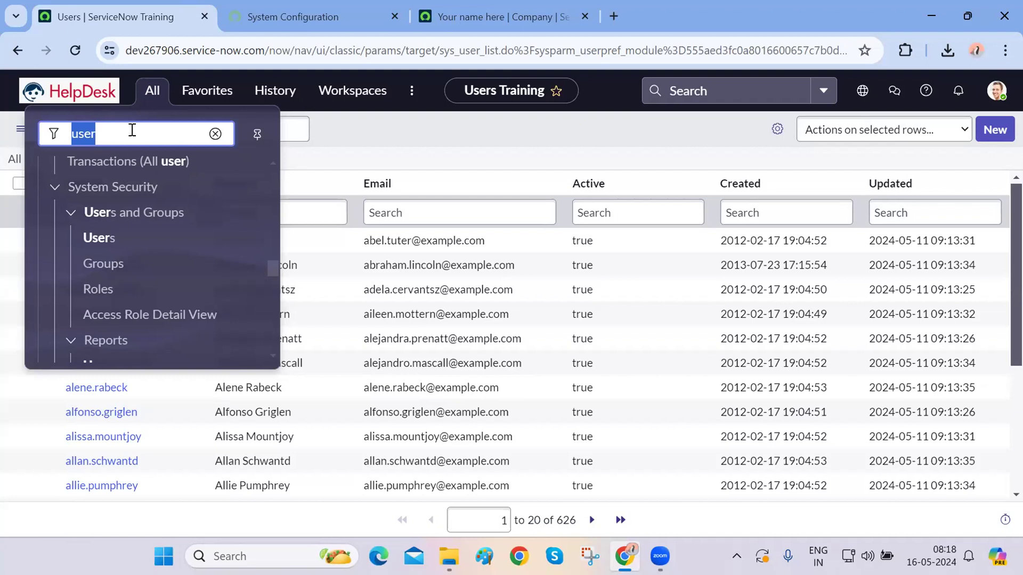
- Filter the navigator by 'propert' and open Basic Configuration and Basic Configuration UI16 in new tabs
{"action": "type", "text": "m"}
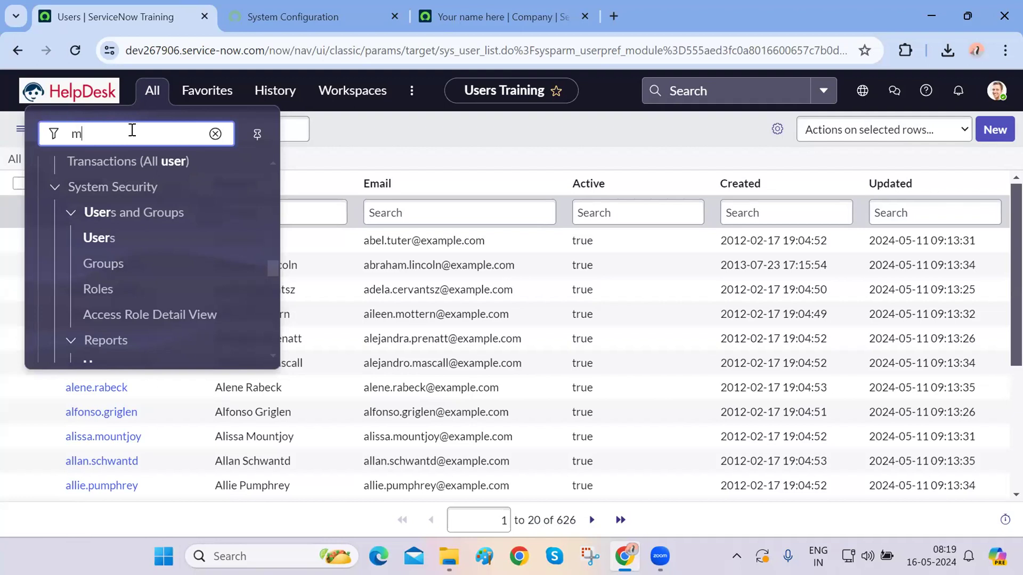
{"action": "type", "text": "y comp"}
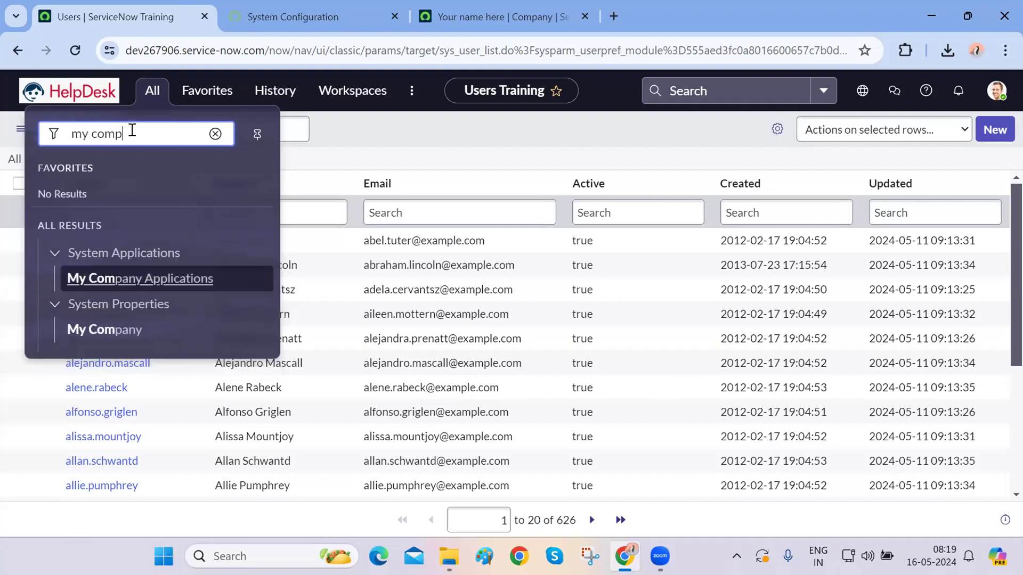
{"action": "type", "text": "any"}
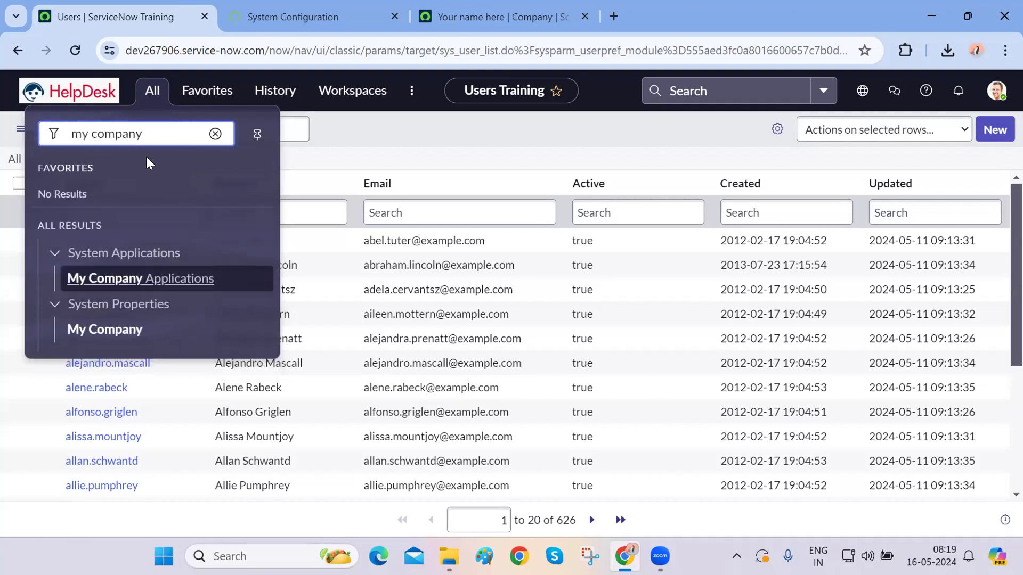
{"action": "key", "text": "BackSpace"}
{"action": "key", "text": "BackSpace"}
{"action": "key", "text": "BackSpace"}
{"action": "key", "text": "BackSpace"}
{"action": "key", "text": "BackSpace"}
{"action": "key", "text": "BackSpace"}
{"action": "key", "text": "BackSpace"}
{"action": "key", "text": "BackSpace"}
{"action": "key", "text": "BackSpace"}
{"action": "key", "text": "BackSpace"}
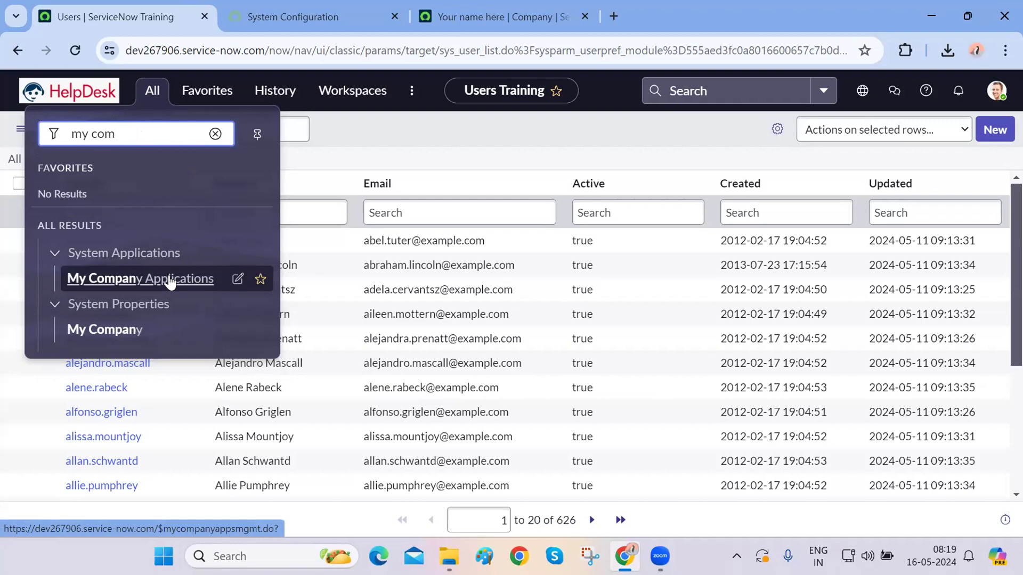
{"action": "type", "text": "propert"}
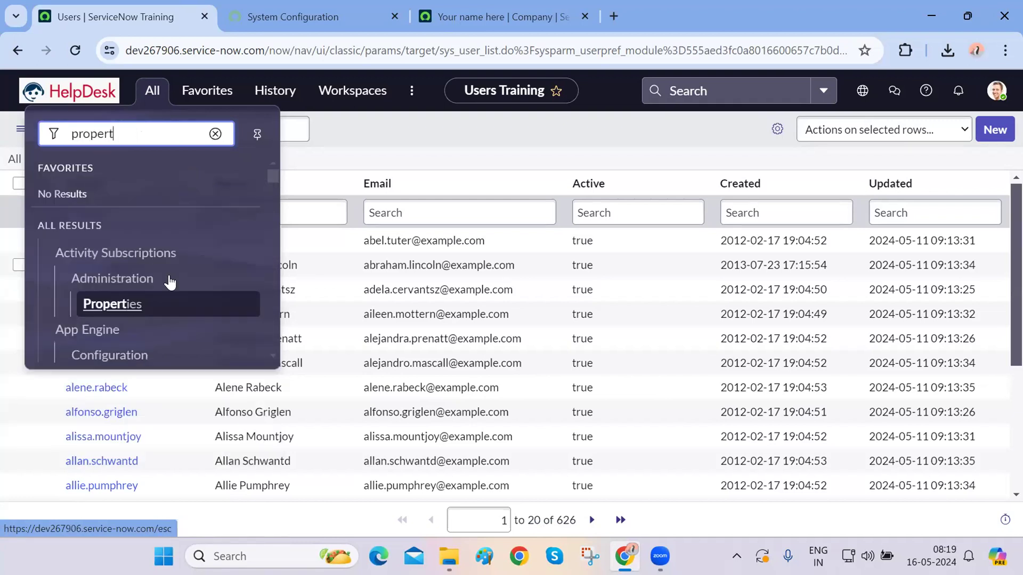
{"action": "scroll", "coordinate": [169, 283], "scroll_direction": "down", "scroll_amount": 3}
{"action": "scroll", "coordinate": [170, 283], "scroll_direction": "down", "scroll_amount": 10}
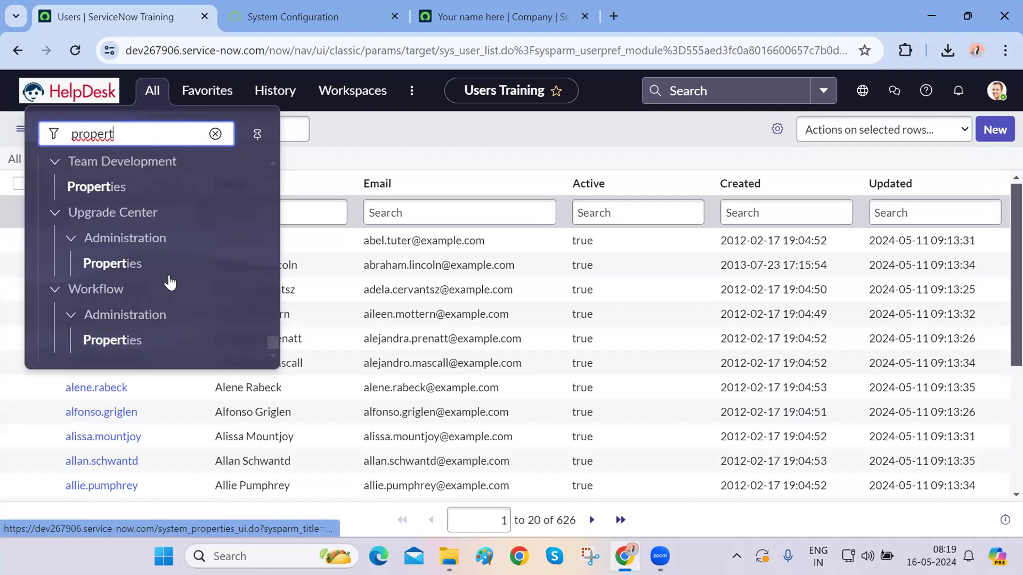
{"action": "scroll", "coordinate": [169, 283], "scroll_direction": "up", "scroll_amount": 2}
{"action": "scroll", "coordinate": [169, 282], "scroll_direction": "up", "scroll_amount": 7}
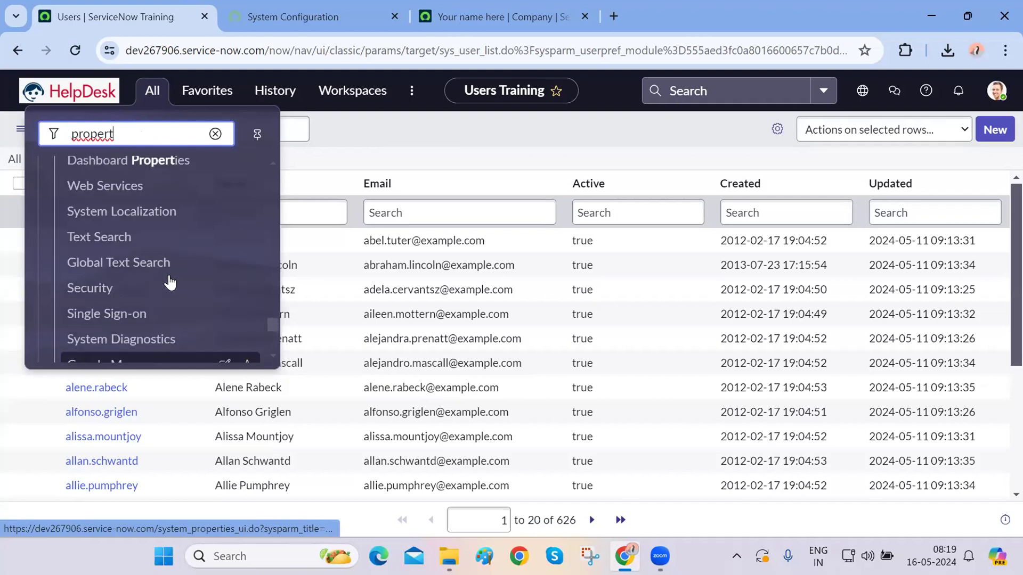
{"action": "scroll", "coordinate": [169, 283], "scroll_direction": "up", "scroll_amount": 9}
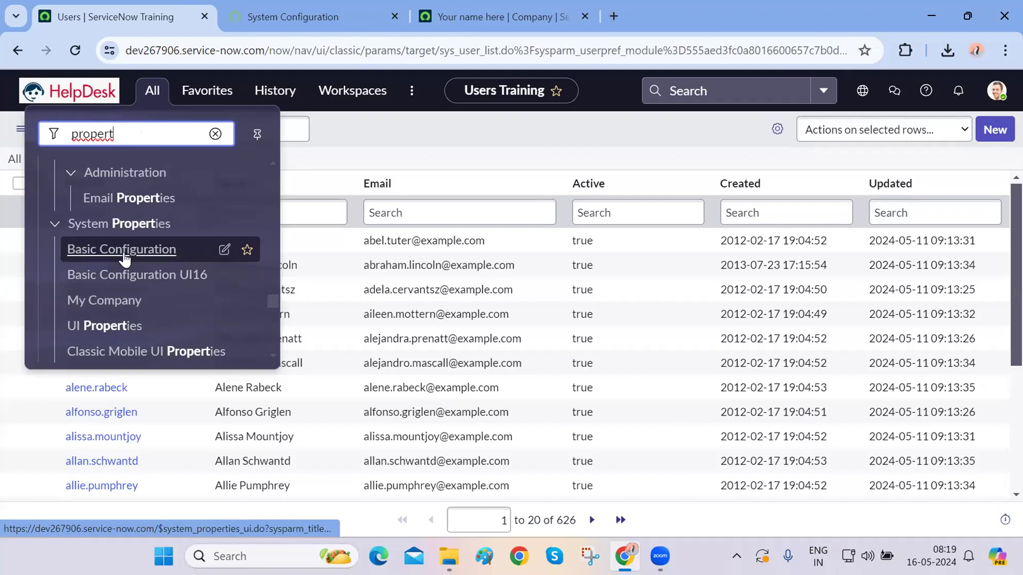
{"action": "left_click", "coordinate": [121, 258], "text": "ctrl"}
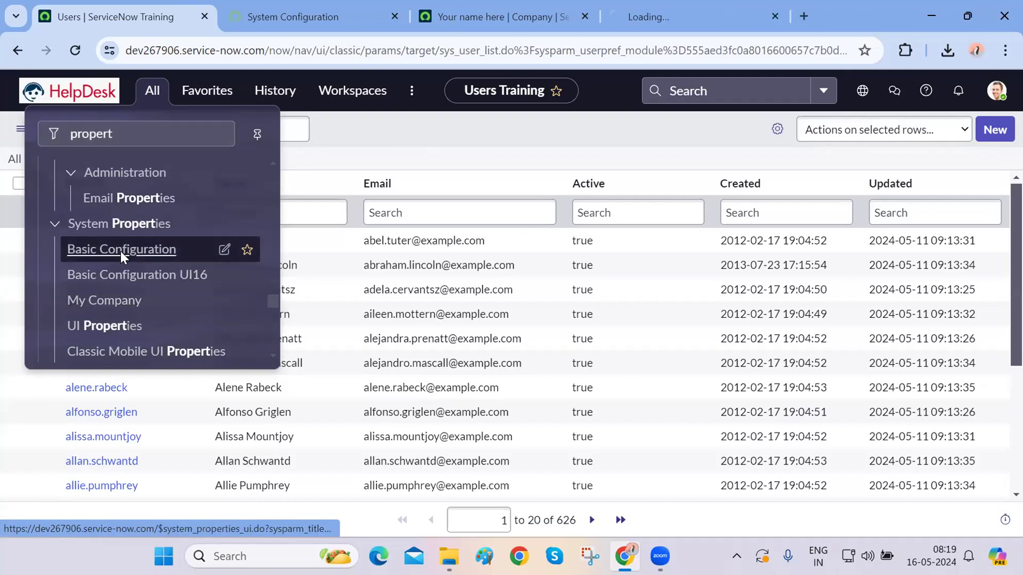
{"action": "left_click", "coordinate": [118, 286], "text": "ctrl"}
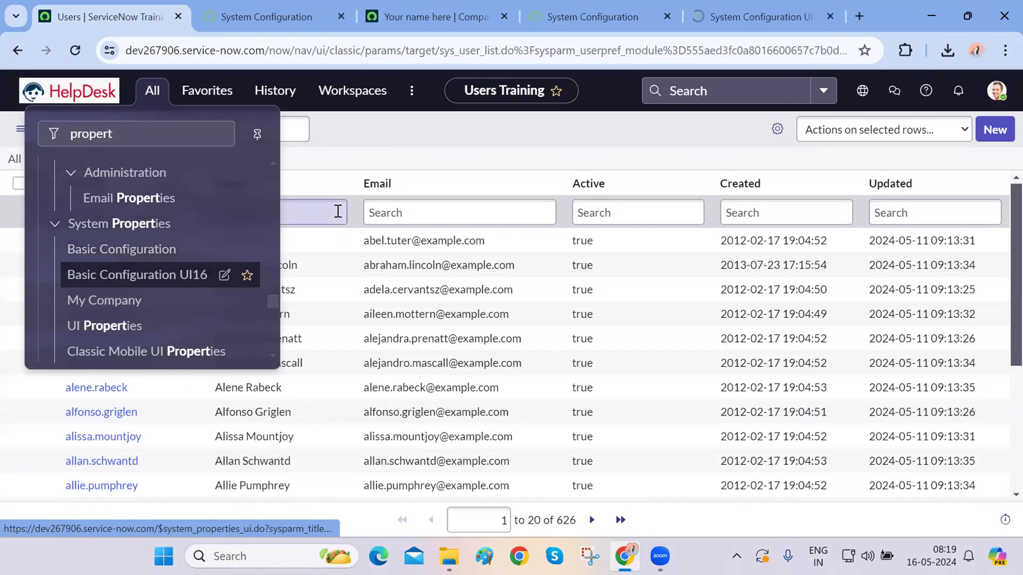
- Switch between the two configuration tabs, highlighting system_properties_ui in each address
{"action": "key", "text": "ctrl+4"}
{"action": "key", "text": "ctrl+5"}
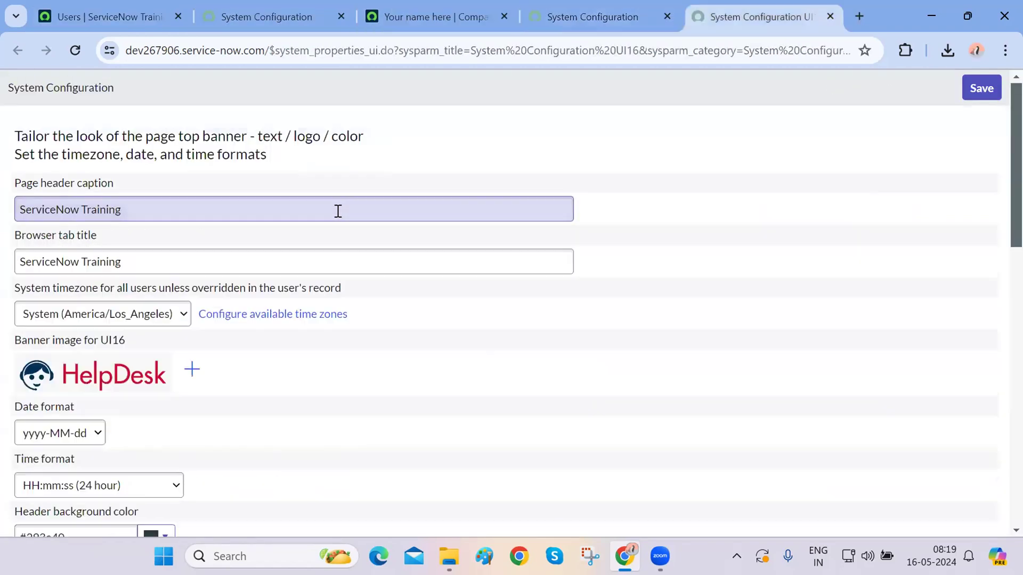
{"action": "key", "text": "ctrl+4"}
{"action": "double_click", "coordinate": [312, 51]}
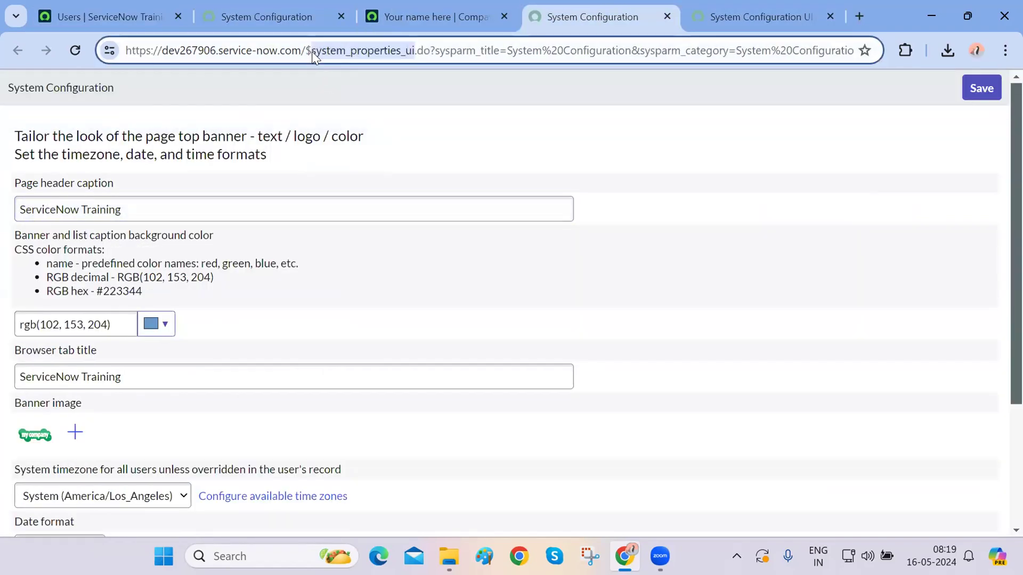
{"action": "key", "text": "ctrl+5"}
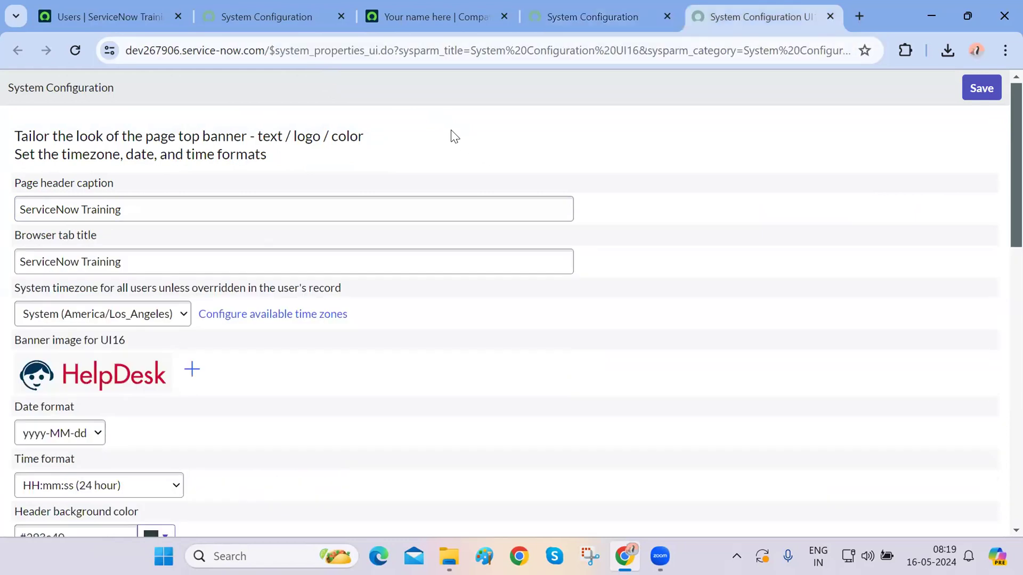
{"action": "double_click", "coordinate": [347, 50]}
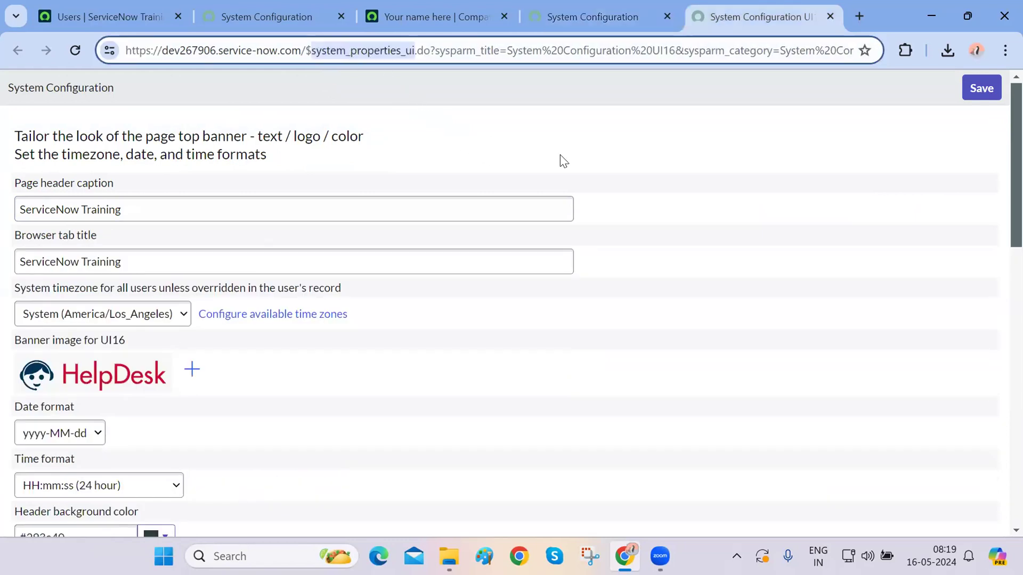
{"action": "left_click", "coordinate": [560, 155]}
- Scroll through the colour settings on the Basic Configuration and UI16 pages
{"action": "scroll", "coordinate": [561, 154], "scroll_direction": "down", "scroll_amount": 5}
{"action": "scroll", "coordinate": [560, 155], "scroll_direction": "up", "scroll_amount": 5}
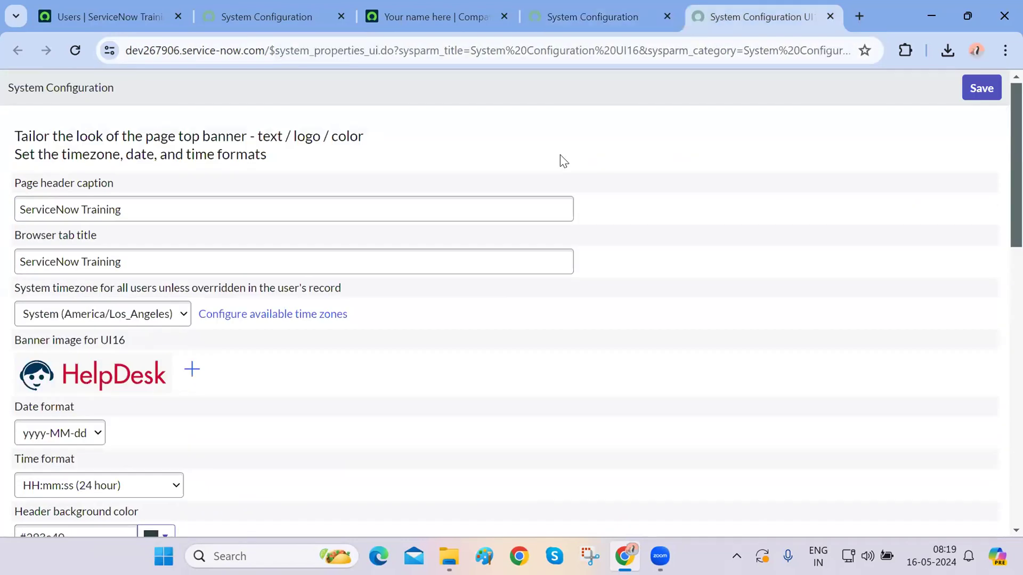
{"action": "key", "text": "ctrl+4"}
{"action": "scroll", "coordinate": [560, 154], "scroll_direction": "down", "scroll_amount": 3}
{"action": "scroll", "coordinate": [560, 154], "scroll_direction": "up", "scroll_amount": 3}
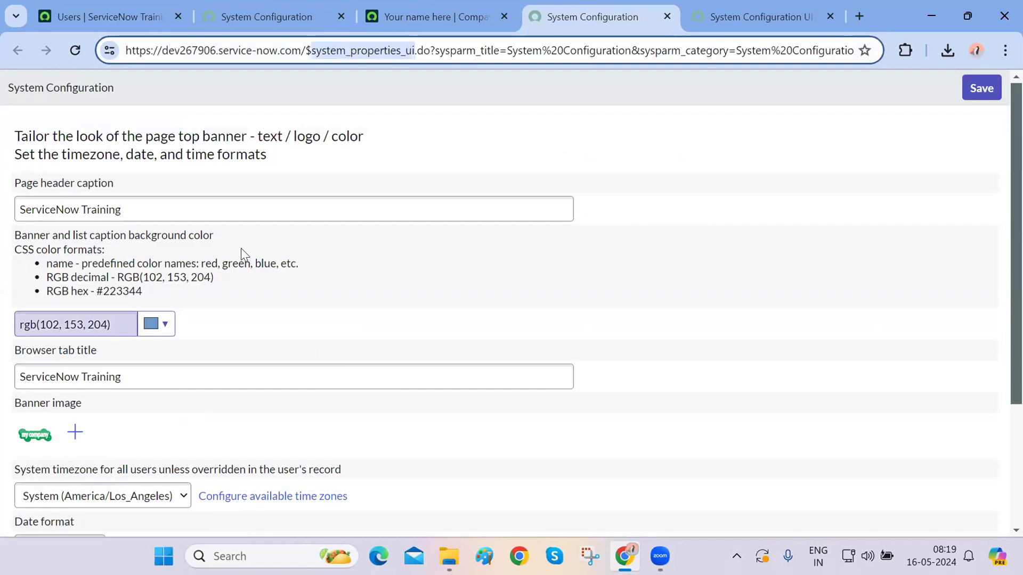
{"action": "scroll", "coordinate": [245, 254], "scroll_direction": "down", "scroll_amount": 3}
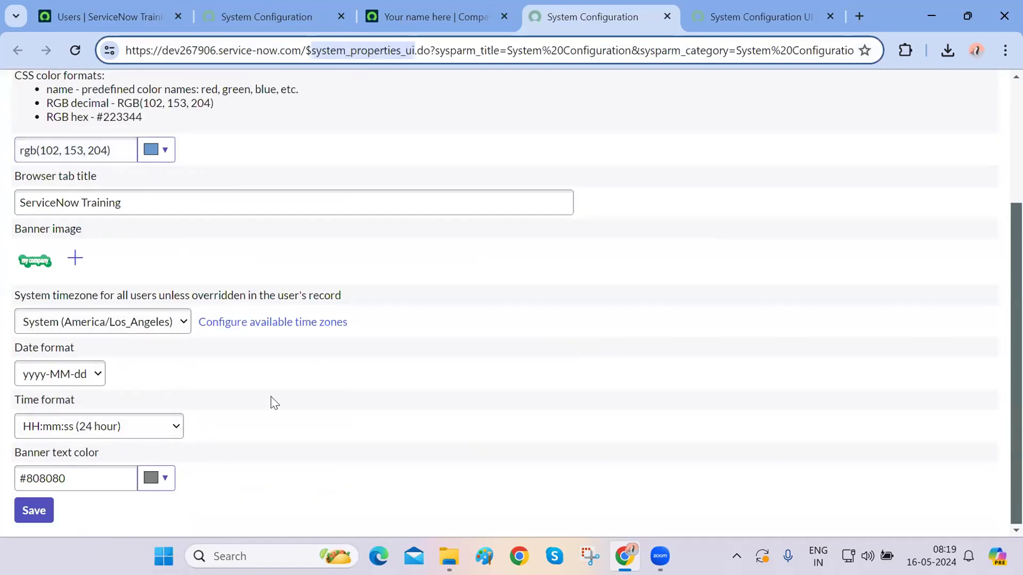
{"action": "key", "text": "ctrl+5"}
{"action": "scroll", "coordinate": [270, 402], "scroll_direction": "down", "scroll_amount": 5}
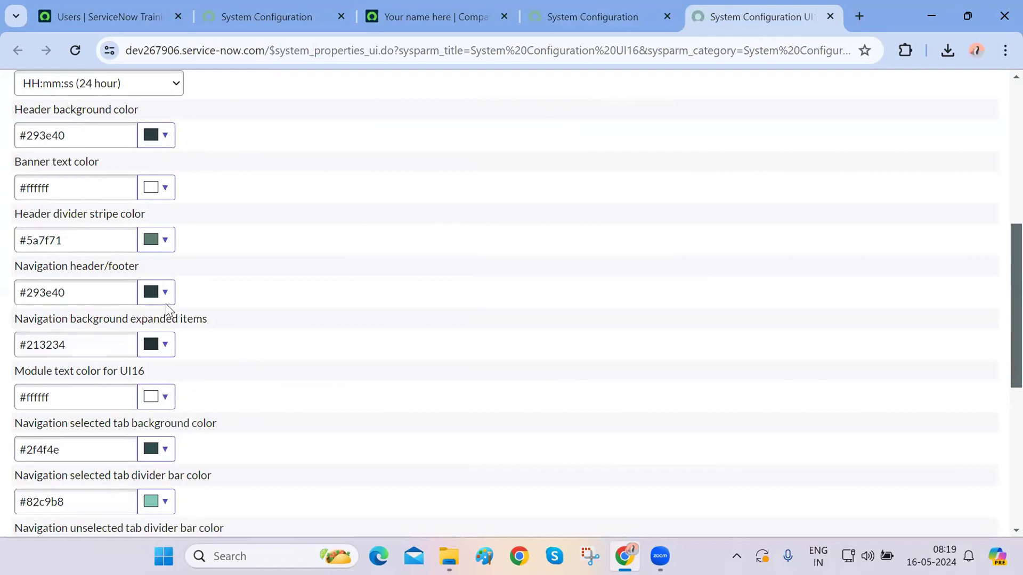
{"action": "scroll", "coordinate": [165, 303], "scroll_direction": "up", "scroll_amount": 8}
{"action": "scroll", "coordinate": [176, 450], "scroll_direction": "down", "scroll_amount": 10}
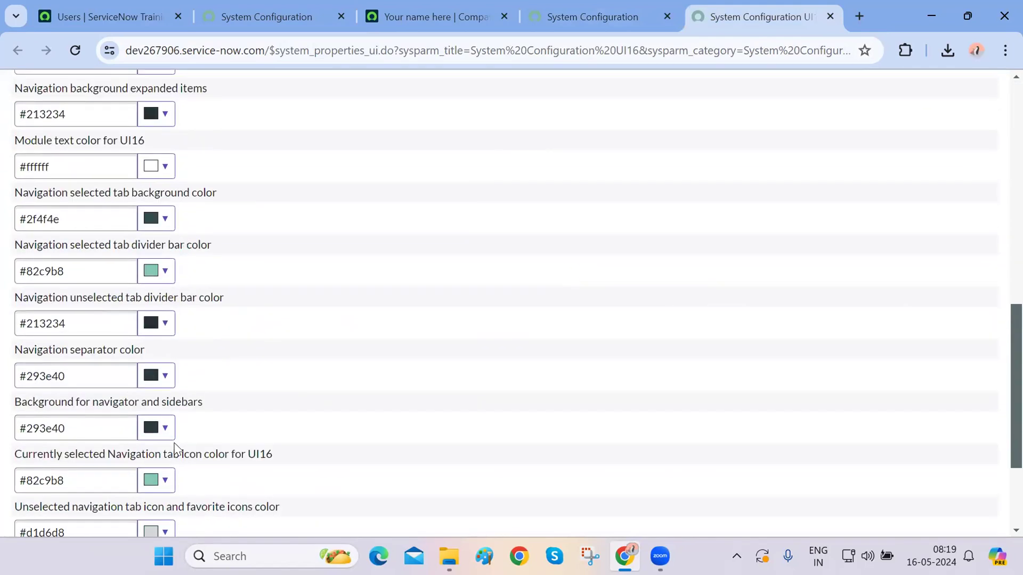
{"action": "scroll", "coordinate": [176, 449], "scroll_direction": "down", "scroll_amount": 3}
{"action": "scroll", "coordinate": [198, 425], "scroll_direction": "up", "scroll_amount": 15}
{"action": "scroll", "coordinate": [307, 425], "scroll_direction": "down", "scroll_amount": 1}
{"action": "scroll", "coordinate": [306, 425], "scroll_direction": "up", "scroll_amount": 1}
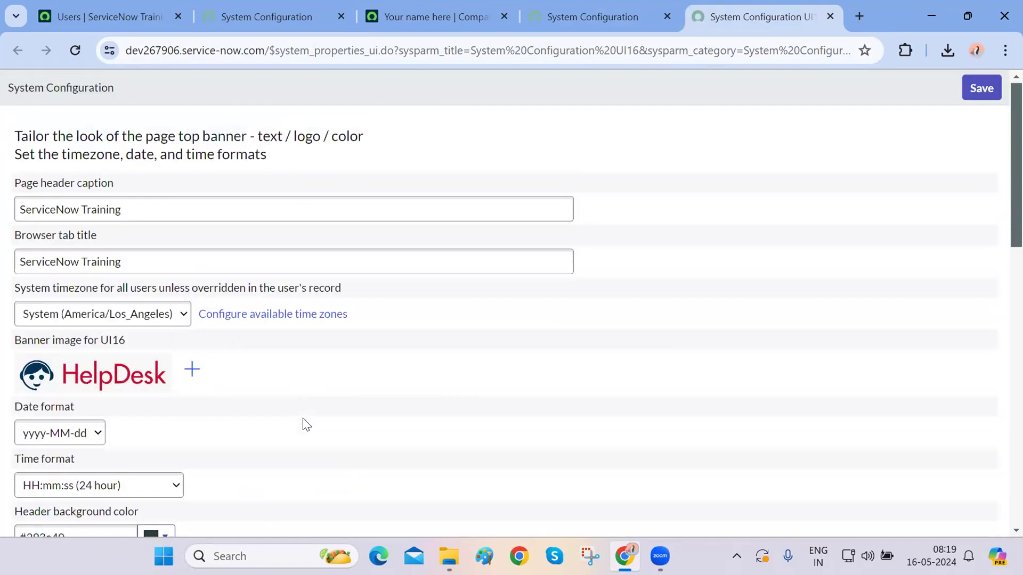
- Close the UI16 and extra System Configuration tabs
{"action": "key", "text": "ctrl+w"}
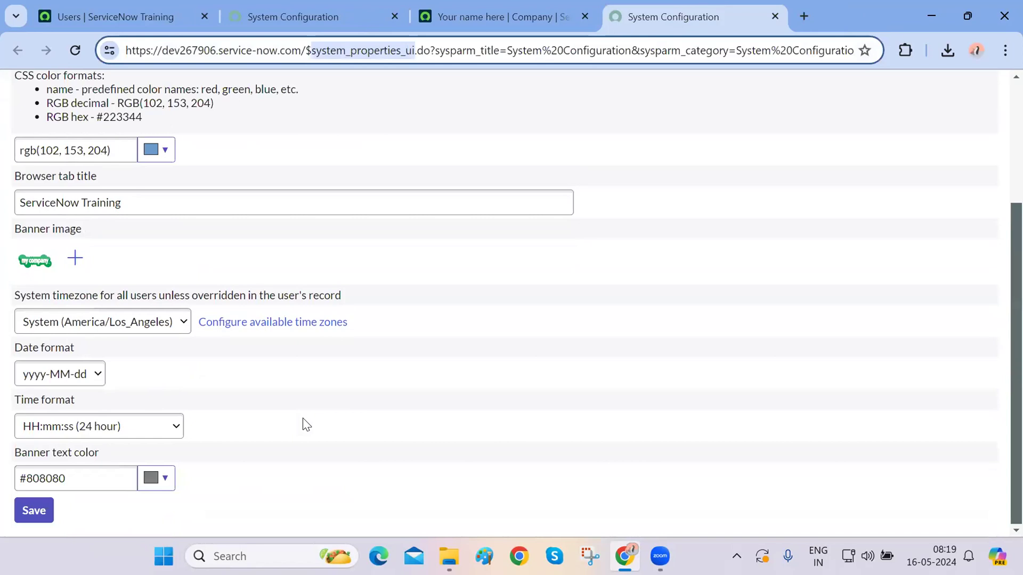
{"action": "key", "text": "ctrl+w"}
{"action": "key", "text": "ctrl+w"}
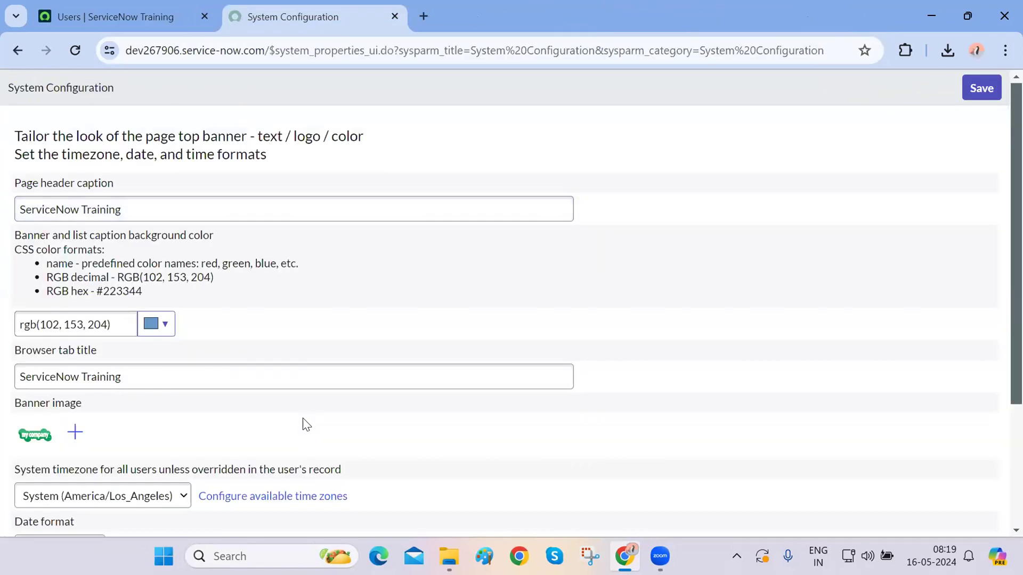
{"action": "key", "text": "ctrl+w"}
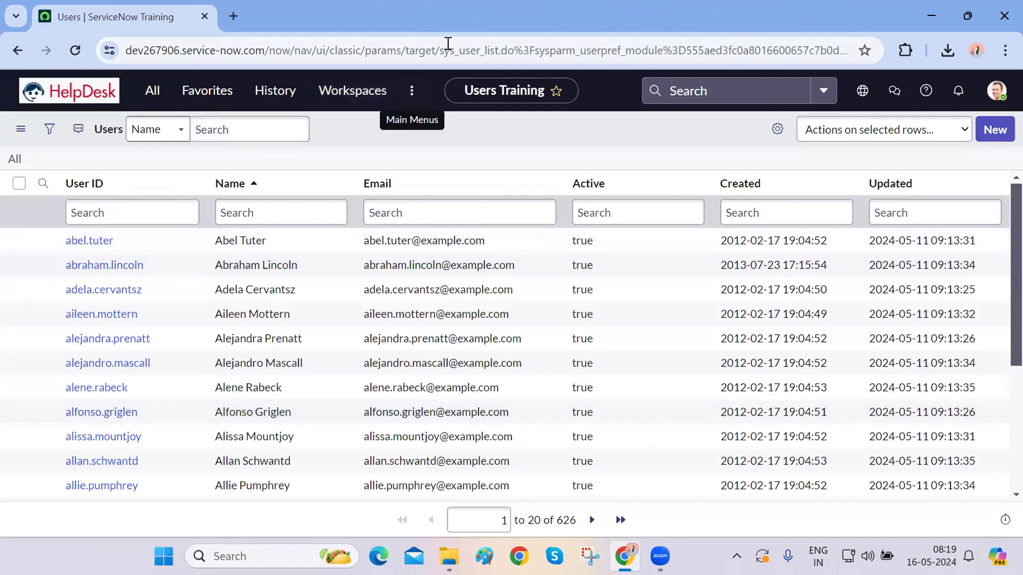
{"action": "double_click", "coordinate": [448, 43]}
{"action": "left_click", "coordinate": [493, 133]}
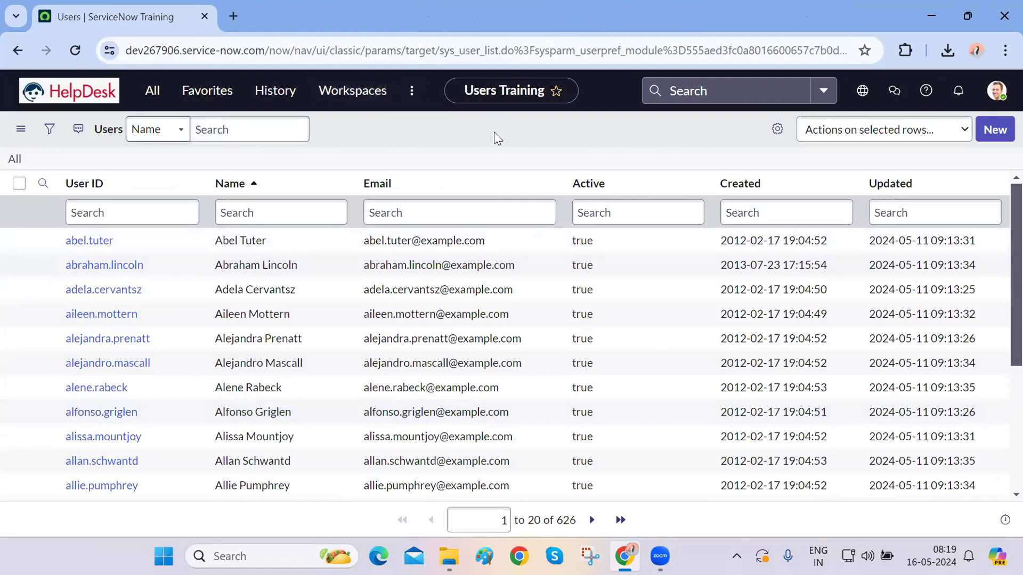
{"action": "double_click", "coordinate": [457, 46]}
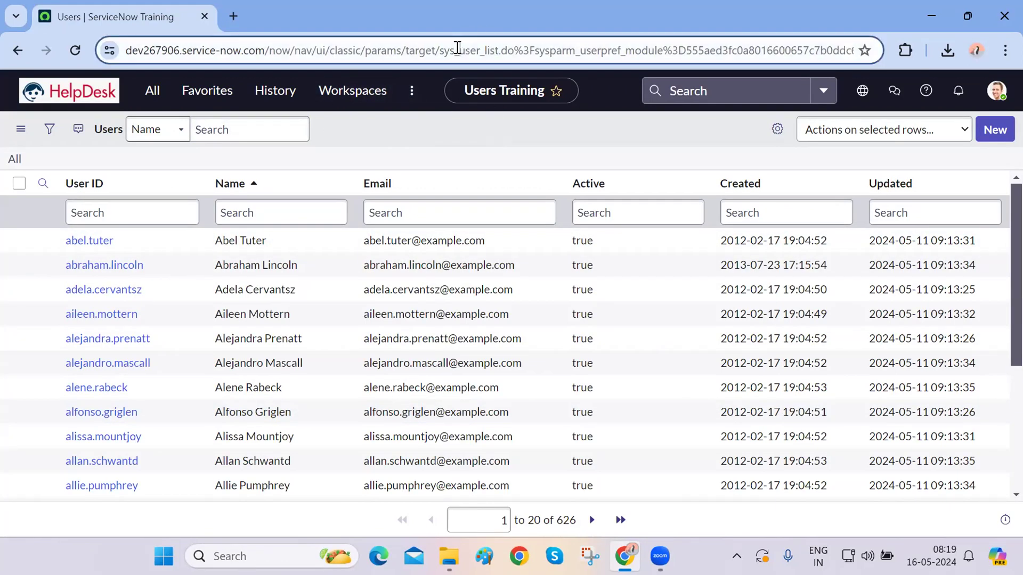
{"action": "left_click", "coordinate": [426, 143]}
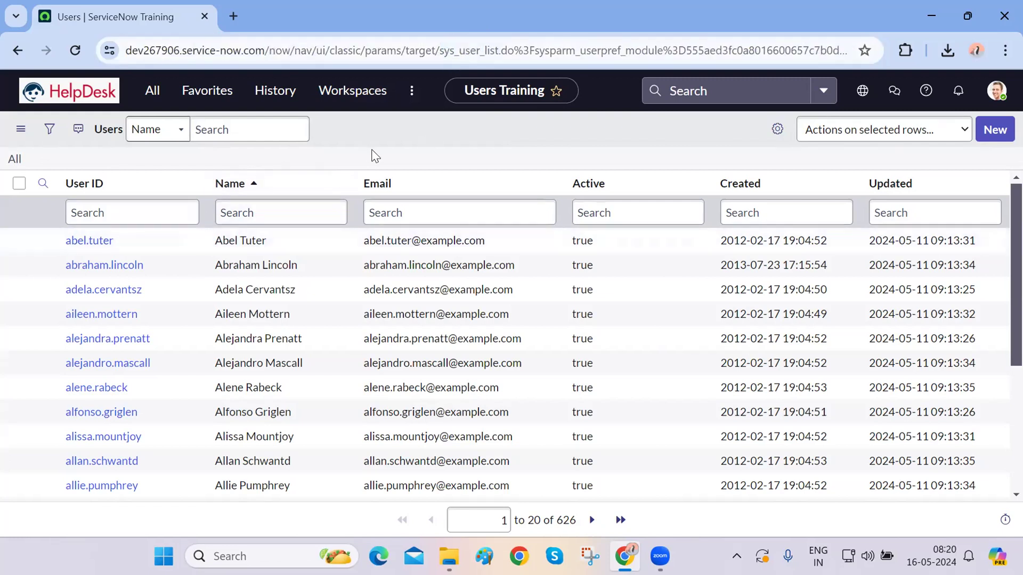
{"action": "left_click", "coordinate": [15, 159]}
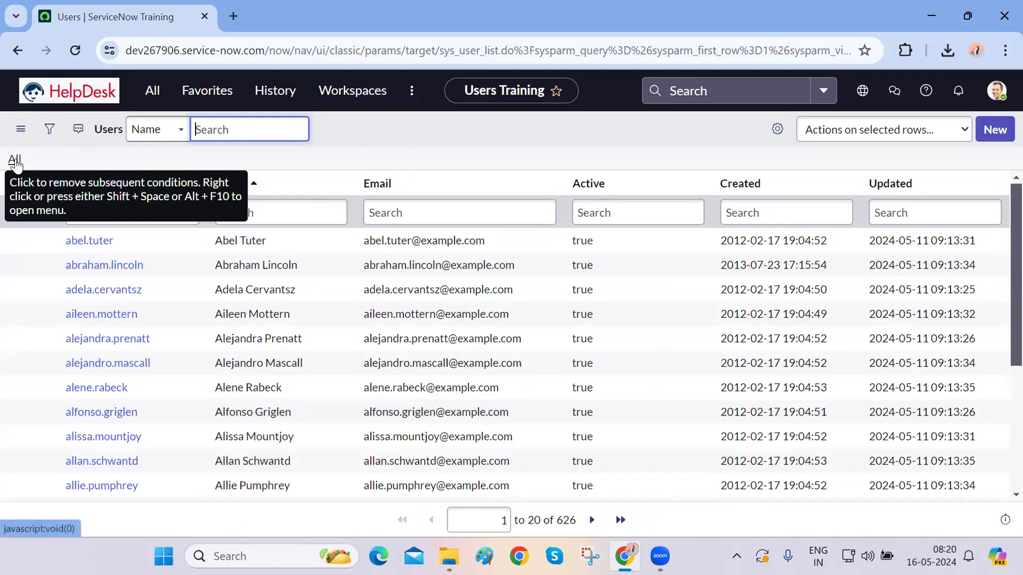
{"action": "left_click", "coordinate": [15, 159]}
{"action": "scroll", "coordinate": [278, 356], "scroll_direction": "down", "scroll_amount": 1}
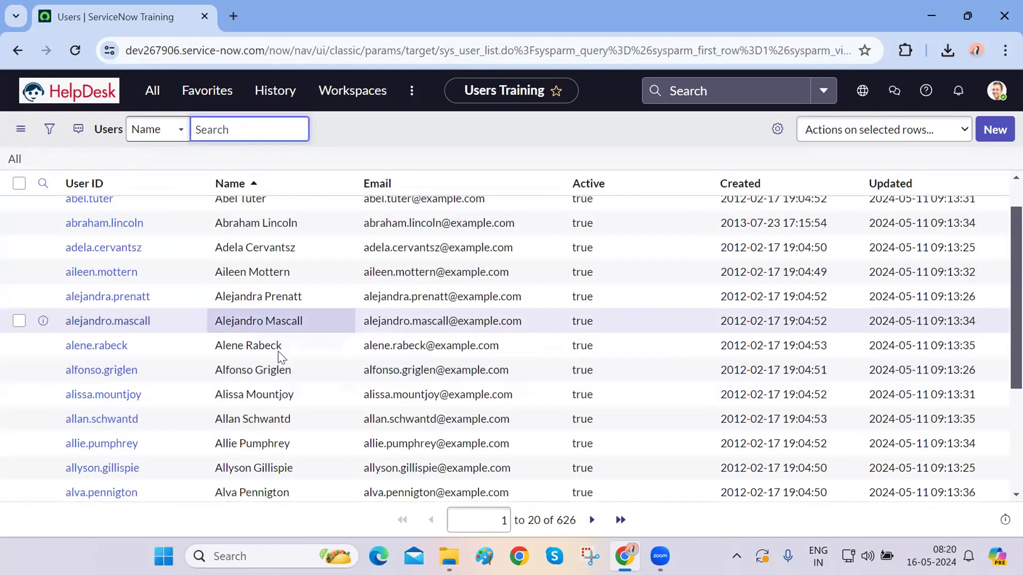
{"action": "scroll", "coordinate": [281, 357], "scroll_direction": "down", "scroll_amount": 3}
{"action": "scroll", "coordinate": [281, 357], "scroll_direction": "up", "scroll_amount": 5}
{"action": "left_click", "coordinate": [573, 517]}
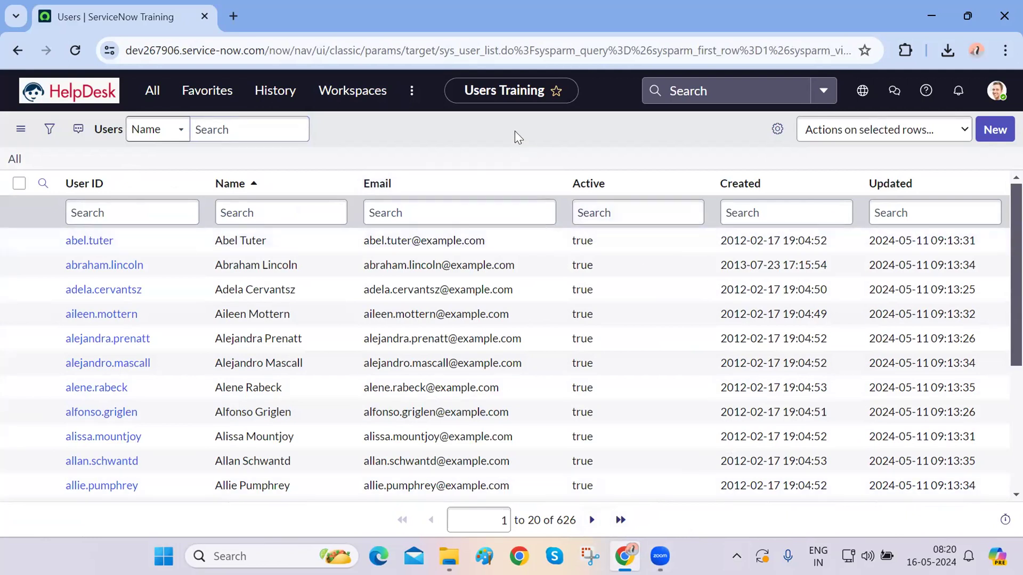
- Create a new user record from the Users list and place the cursor in User ID
{"action": "left_click", "coordinate": [995, 130]}
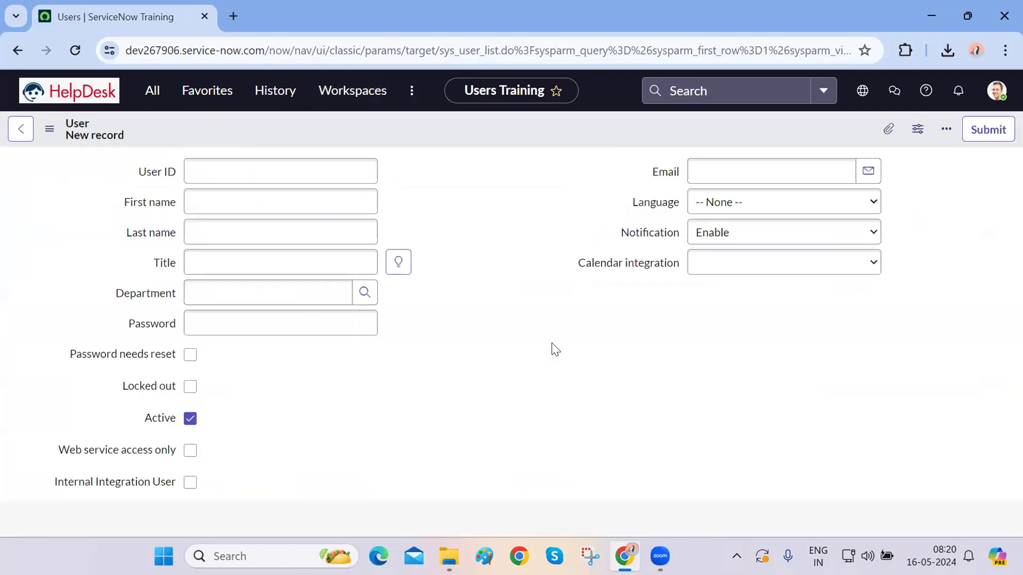
{"action": "scroll", "coordinate": [463, 423], "scroll_direction": "down", "scroll_amount": 1}
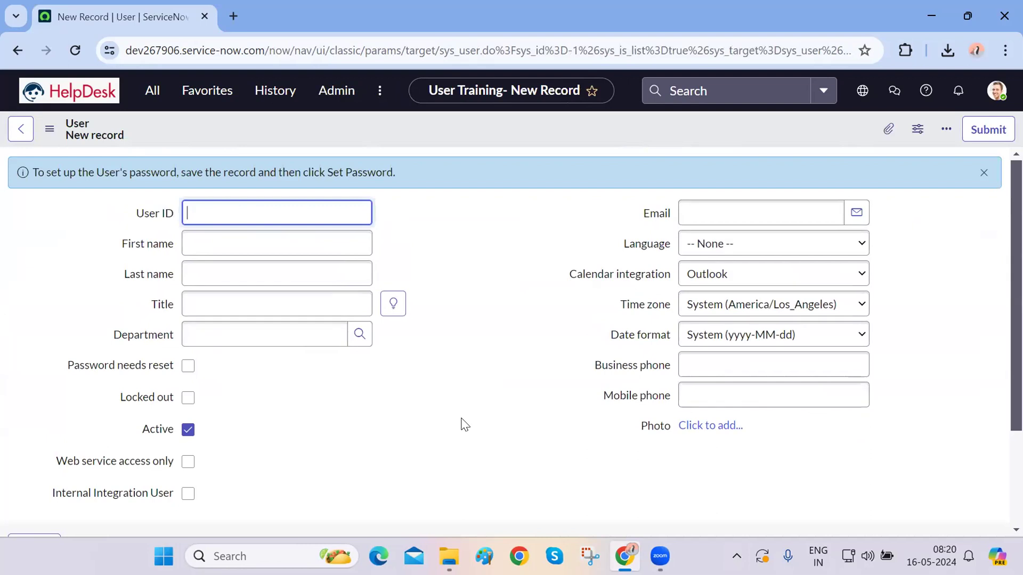
{"action": "left_click", "coordinate": [411, 62]}
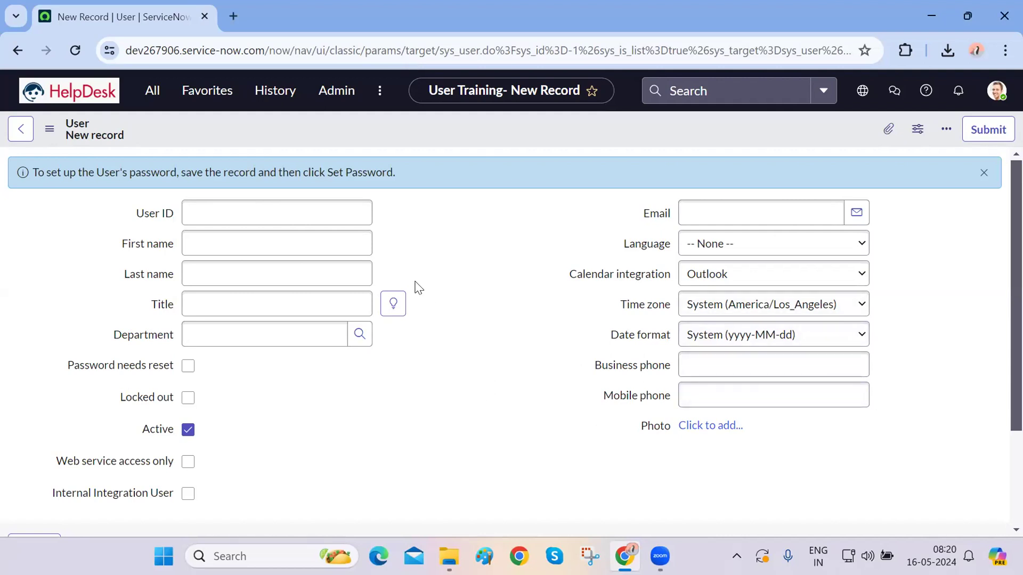
{"action": "left_click", "coordinate": [321, 209]}
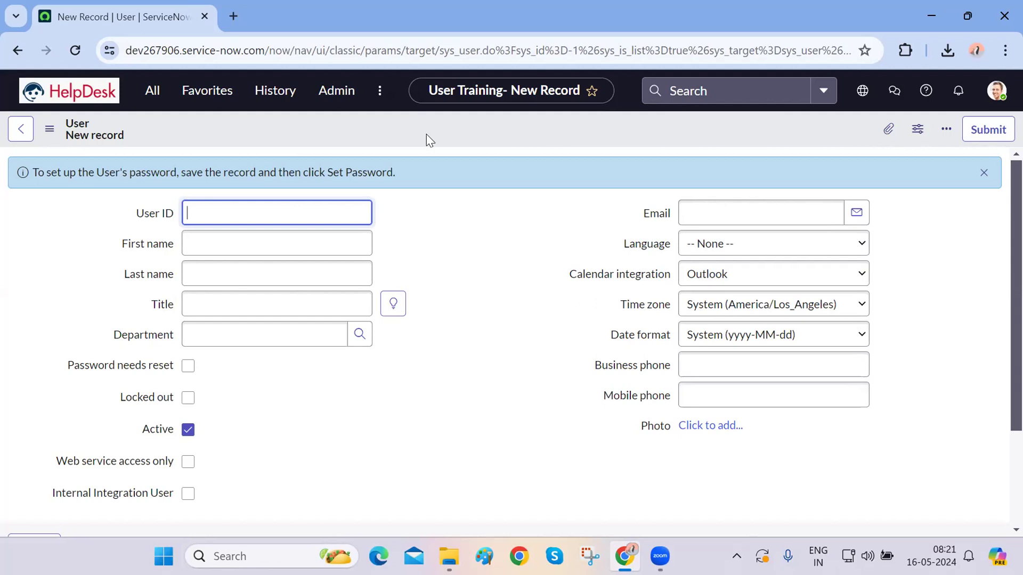
- Clear the old navigator filter, search 'user', and open User Administration > Users
{"action": "left_click", "coordinate": [145, 92]}
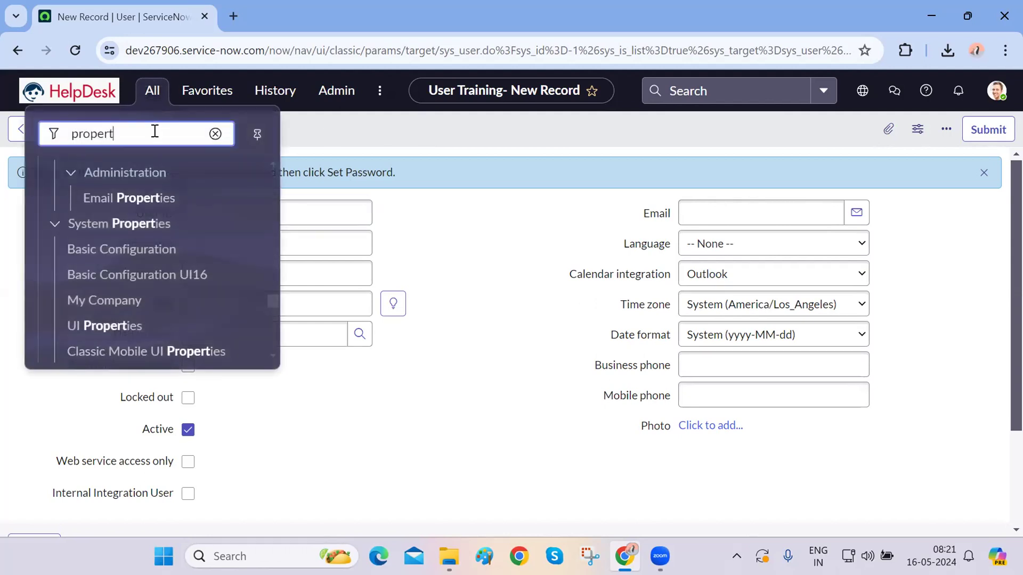
{"action": "double_click", "coordinate": [154, 131]}
{"action": "key", "text": "BackSpace"}
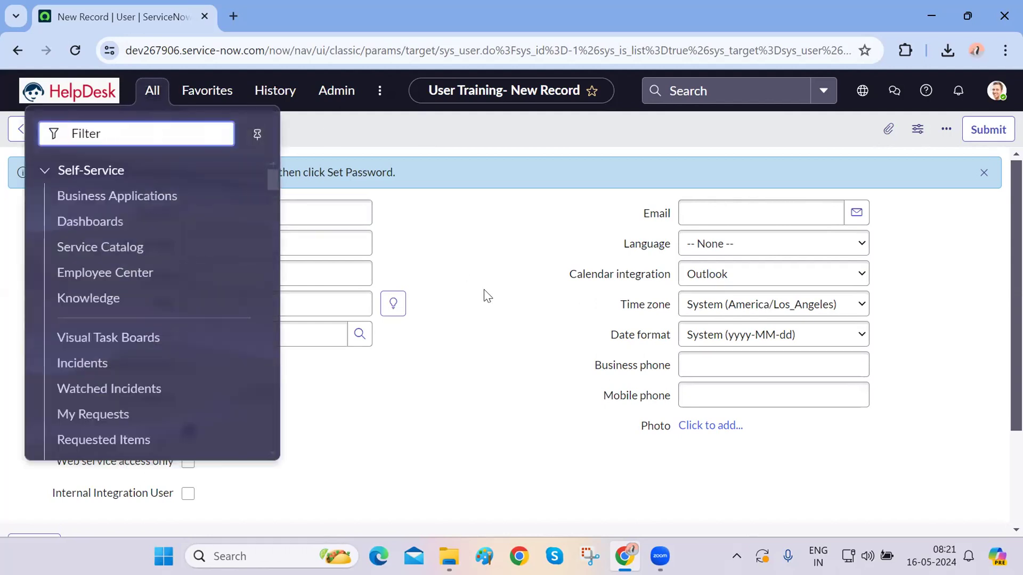
{"action": "left_click", "coordinate": [441, 281]}
{"action": "left_click", "coordinate": [151, 90]}
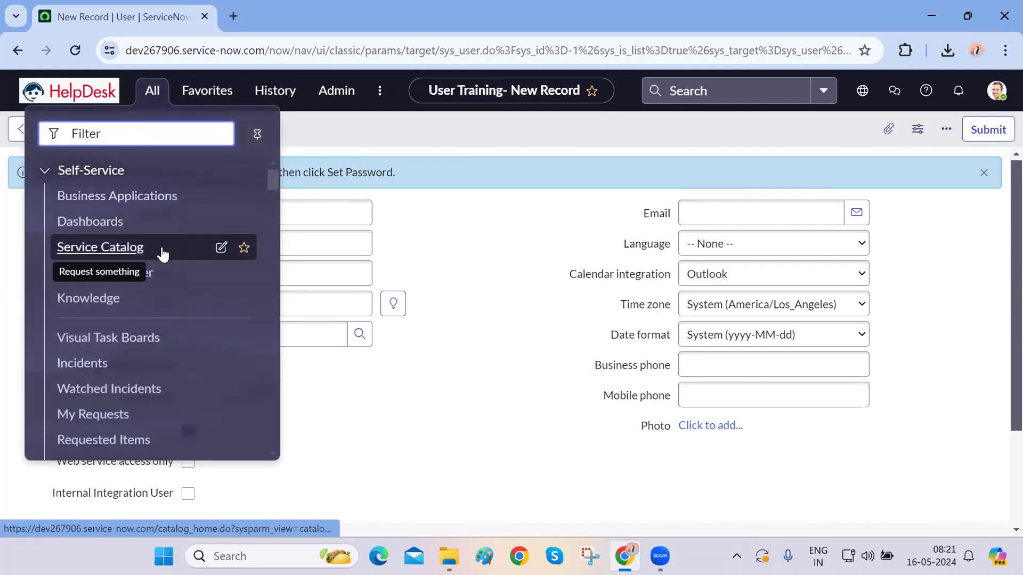
{"action": "type", "text": "us"}
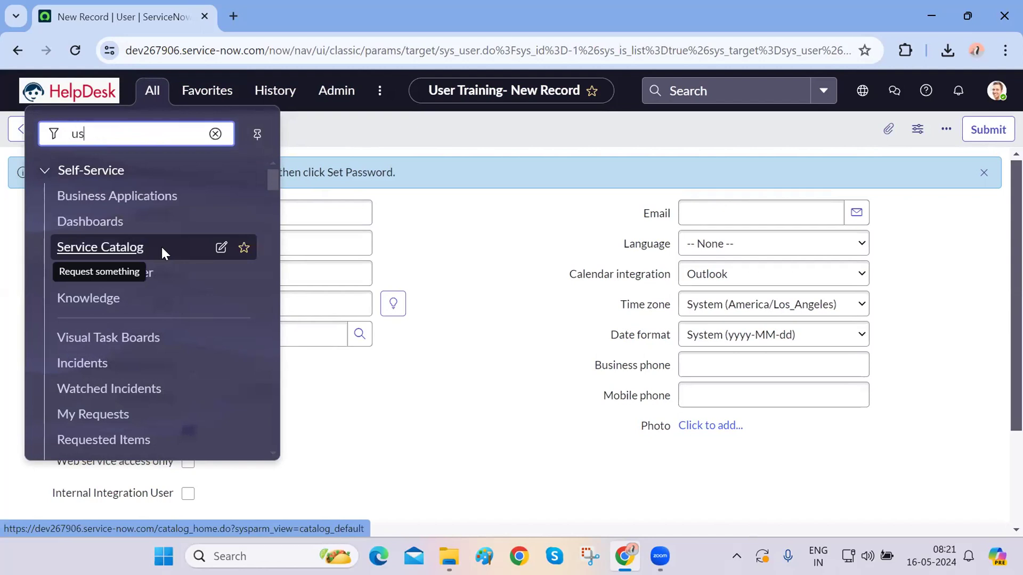
{"action": "type", "text": "er"}
{"action": "scroll", "coordinate": [142, 303], "scroll_direction": "down", "scroll_amount": 5}
{"action": "scroll", "coordinate": [142, 304], "scroll_direction": "down", "scroll_amount": 10}
{"action": "scroll", "coordinate": [142, 305], "scroll_direction": "up", "scroll_amount": 2}
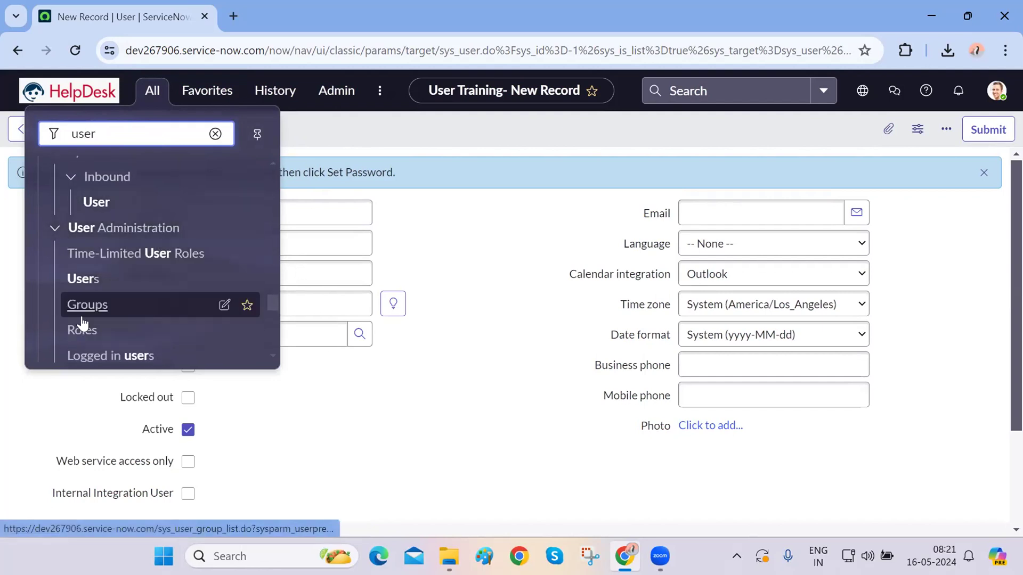
{"action": "left_click", "coordinate": [90, 286]}
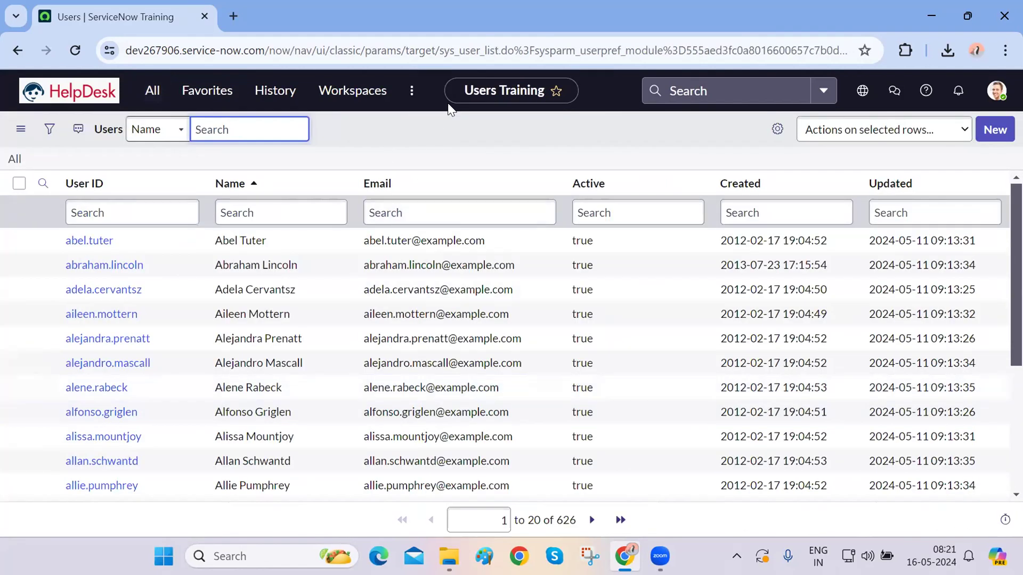
- Highlight sys_user and sys_user_list in the Users list page address
{"action": "double_click", "coordinate": [476, 50]}
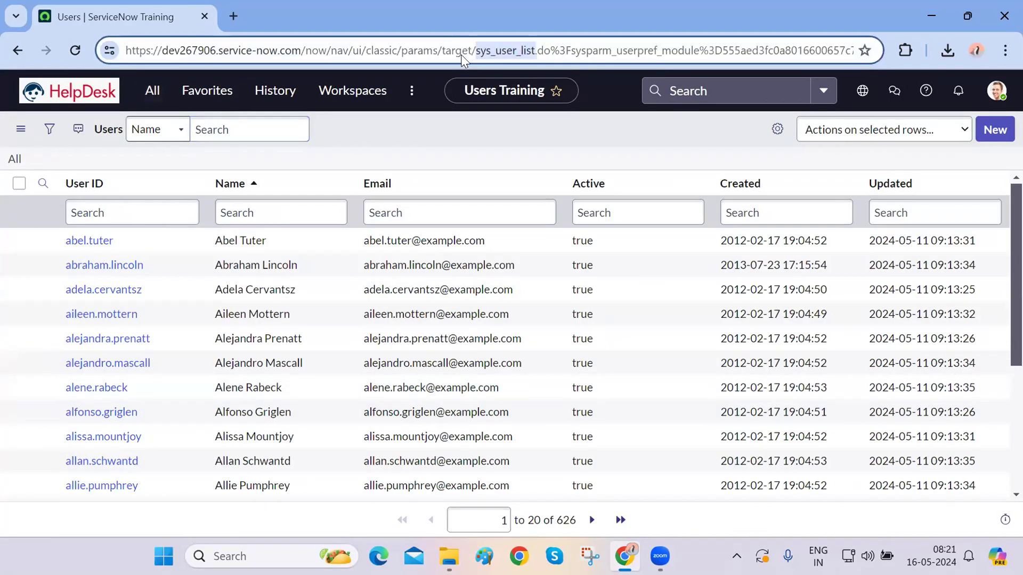
{"action": "left_click", "coordinate": [518, 49]}
{"action": "left_click_drag", "start_coordinate": [516, 51], "coordinate": [477, 52]}
{"action": "left_click", "coordinate": [524, 49]}
{"action": "double_click", "coordinate": [524, 49]}
{"action": "left_click", "coordinate": [525, 50]}
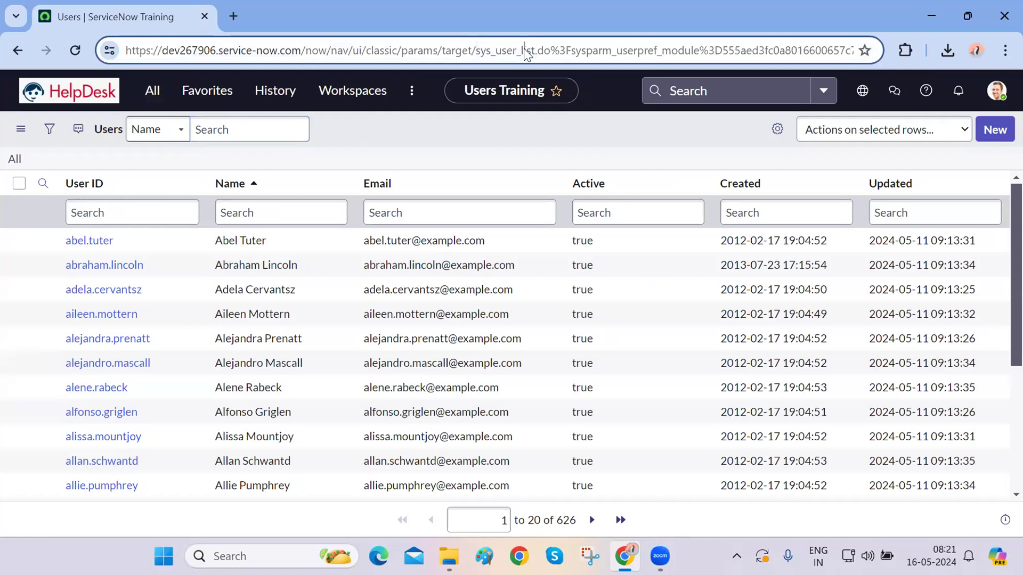
- Point out sys_user_list in the address again, then start a new blank user record
{"action": "scroll", "coordinate": [418, 338], "scroll_direction": "down", "scroll_amount": 3}
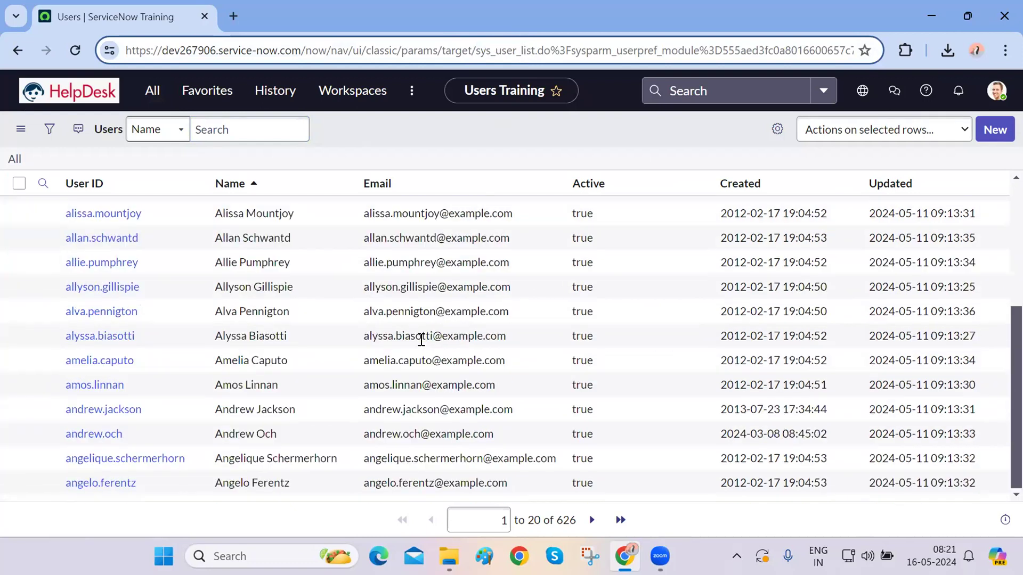
{"action": "scroll", "coordinate": [421, 340], "scroll_direction": "up", "scroll_amount": 3}
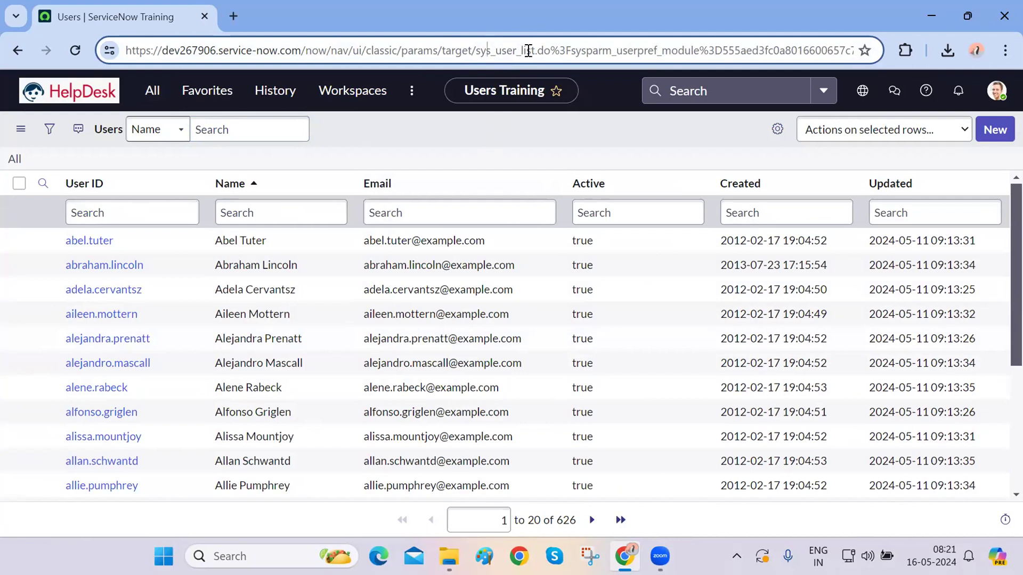
{"action": "double_click", "coordinate": [527, 50]}
{"action": "left_click", "coordinate": [513, 126]}
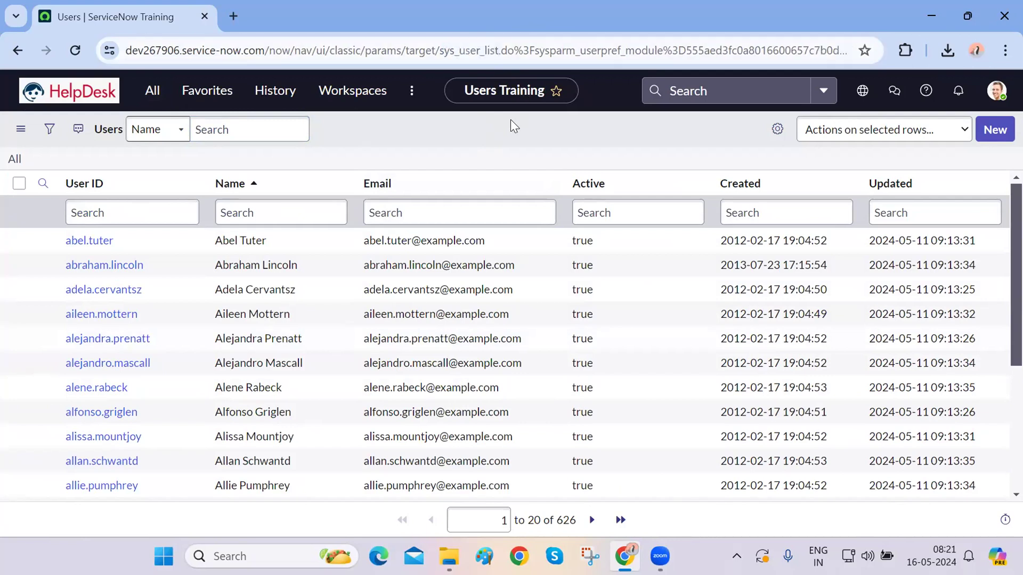
{"action": "scroll", "coordinate": [229, 383], "scroll_direction": "down", "scroll_amount": 3}
{"action": "scroll", "coordinate": [230, 383], "scroll_direction": "up", "scroll_amount": 3}
{"action": "double_click", "coordinate": [467, 51]}
{"action": "left_click", "coordinate": [484, 148]}
{"action": "left_click", "coordinate": [983, 133]}
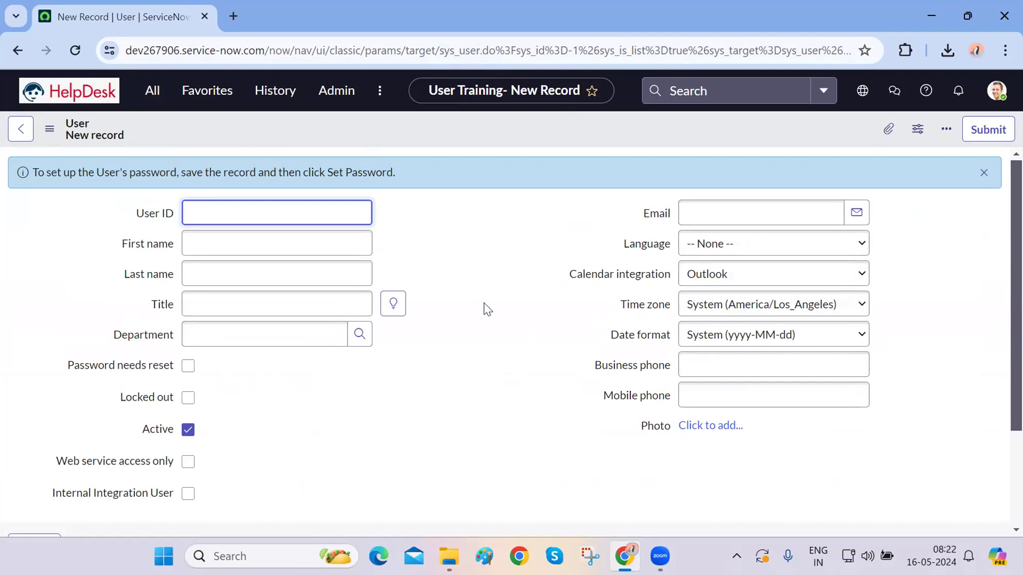
- Fill in User ID Training.ITIL, first name Training and last name ITIL
{"action": "type", "text": "SeST.IT"}
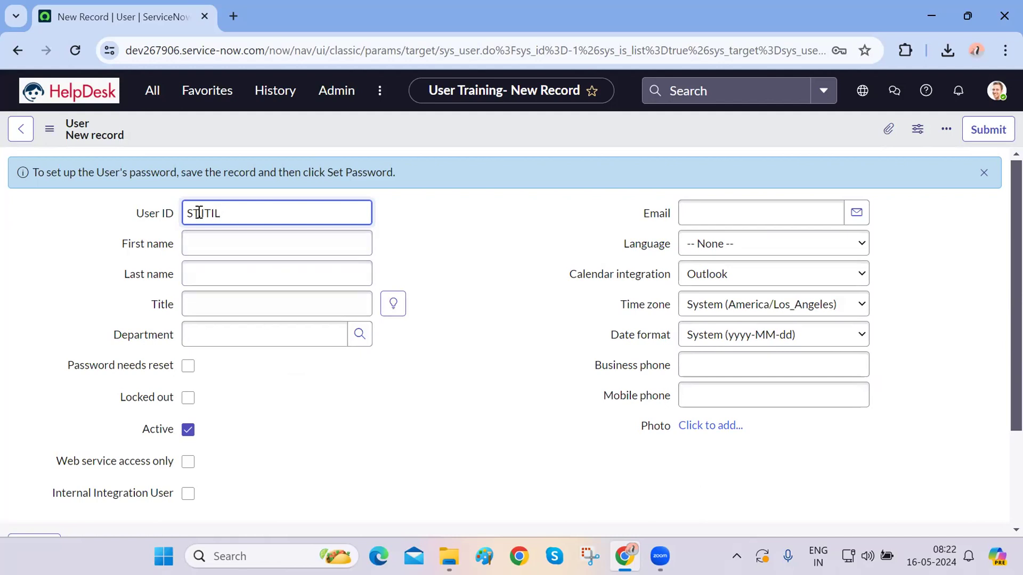
{"action": "left_click_drag", "start_coordinate": [198, 213], "coordinate": [149, 218]}
{"action": "key", "text": "BackSpace"}
{"action": "type", "text": "Training."}
{"action": "left_click", "coordinate": [304, 249]}
{"action": "type", "text": "Trainin"}
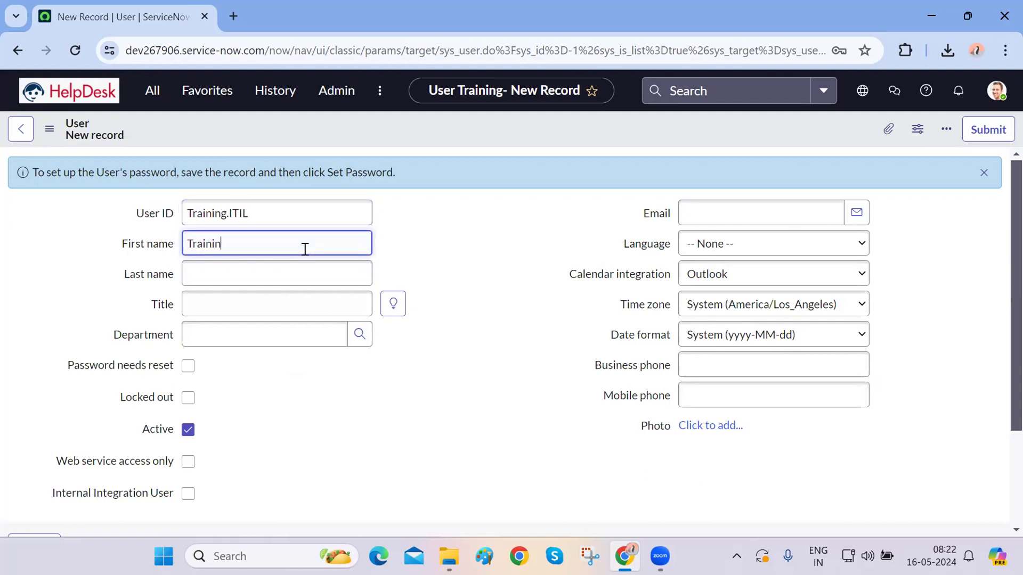
{"action": "left_click", "coordinate": [282, 275]}
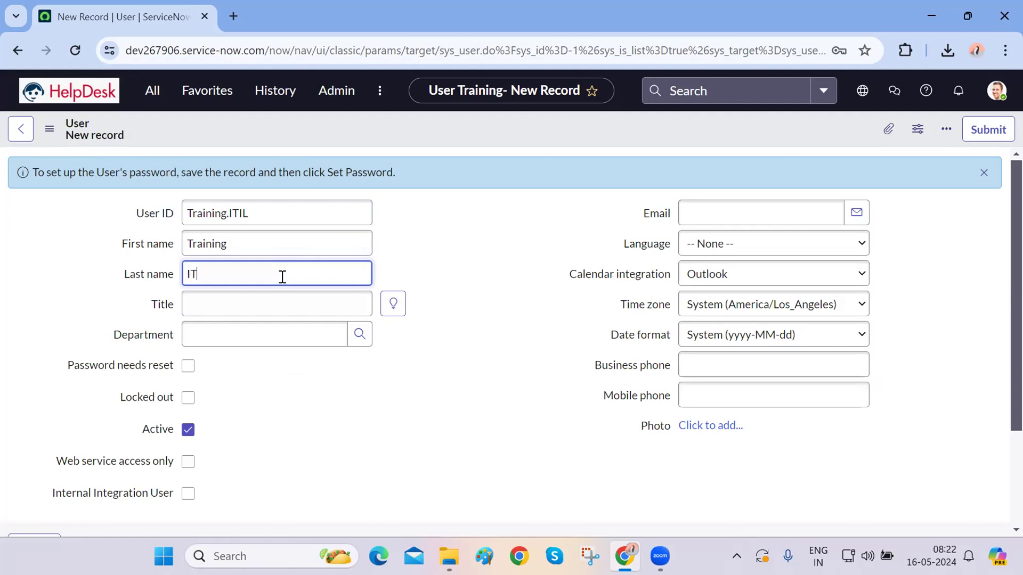
- Copy the user ID into Title and change it to 'Training ITIL'
{"action": "left_click", "coordinate": [269, 217]}
{"action": "double_click", "coordinate": [270, 218]}
{"action": "key", "text": "ctrl+c"}
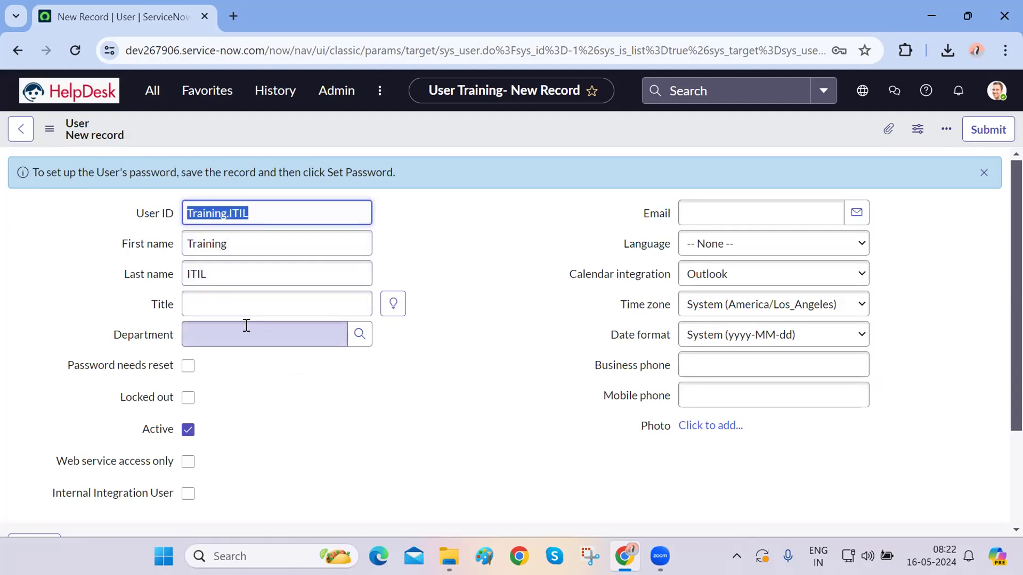
{"action": "left_click", "coordinate": [256, 302]}
{"action": "key", "text": "ctrl+v"}
{"action": "left_click", "coordinate": [233, 303]}
{"action": "key", "text": "BackSpace"}
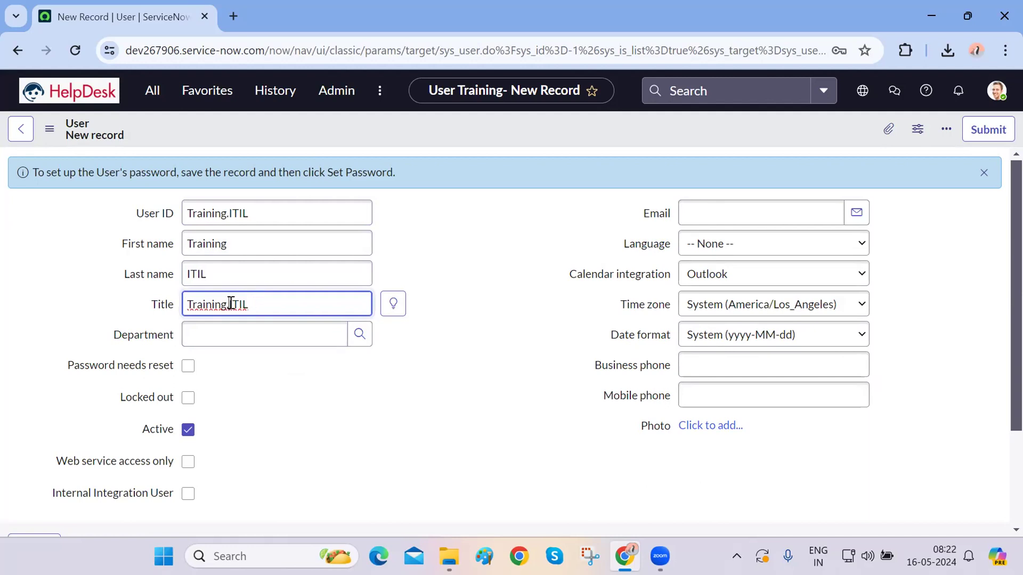
{"action": "left_click", "coordinate": [382, 414]}
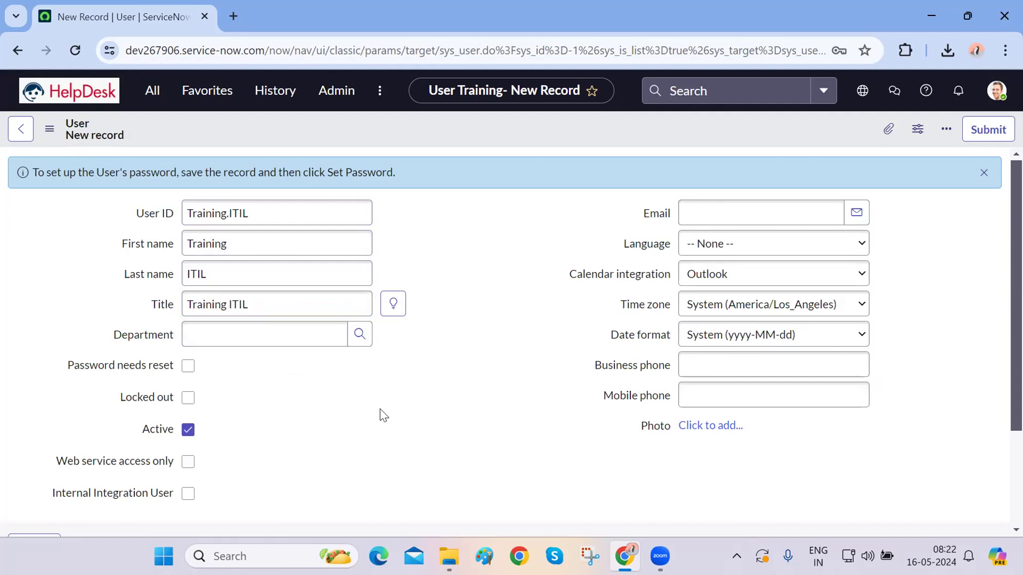
- Enter a sample e-mail address and dismiss the password setup notice
{"action": "scroll", "coordinate": [381, 414], "scroll_direction": "down", "scroll_amount": 3}
{"action": "scroll", "coordinate": [382, 414], "scroll_direction": "up", "scroll_amount": 3}
{"action": "left_click", "coordinate": [741, 209]}
{"action": "type", "text": "example@examp"}
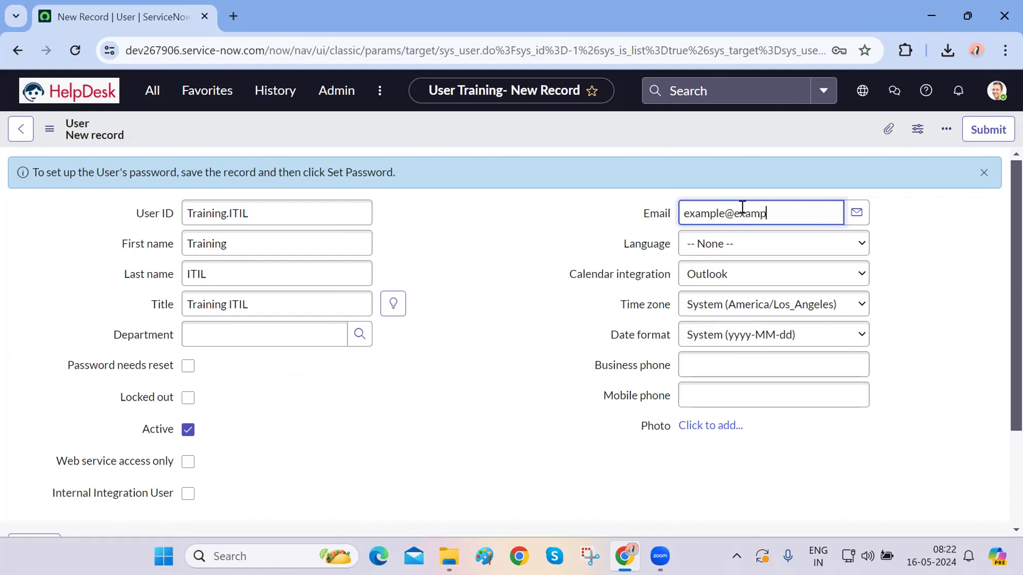
{"action": "type", "text": "le"}
{"action": "left_click", "coordinate": [931, 343]}
{"action": "left_click", "coordinate": [802, 213]}
{"action": "type", "text": ".com"}
{"action": "left_click", "coordinate": [941, 308]}
{"action": "scroll", "coordinate": [946, 310], "scroll_direction": "down", "scroll_amount": 2}
{"action": "scroll", "coordinate": [946, 310], "scroll_direction": "up", "scroll_amount": 2}
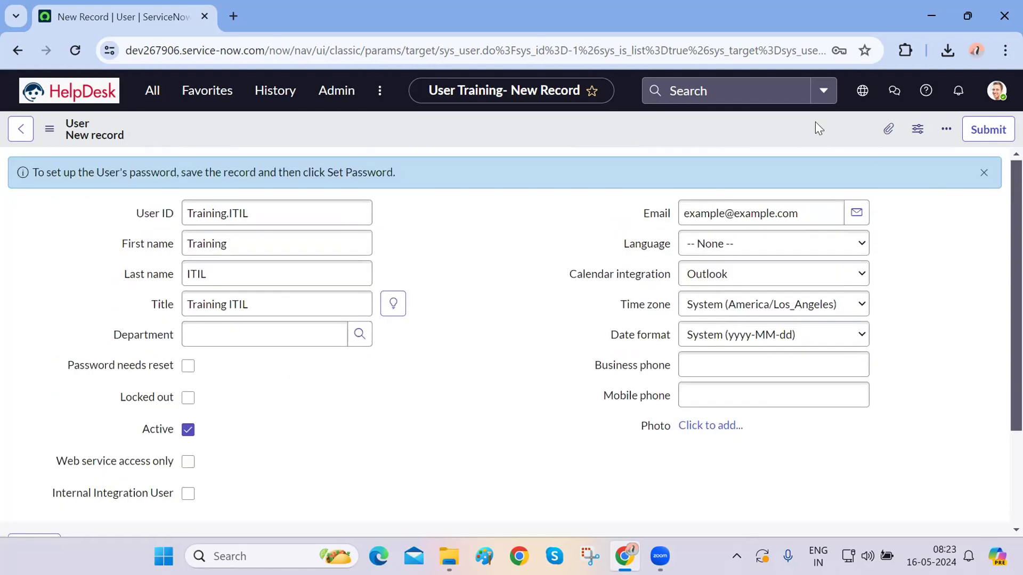
{"action": "left_click", "coordinate": [983, 173]}
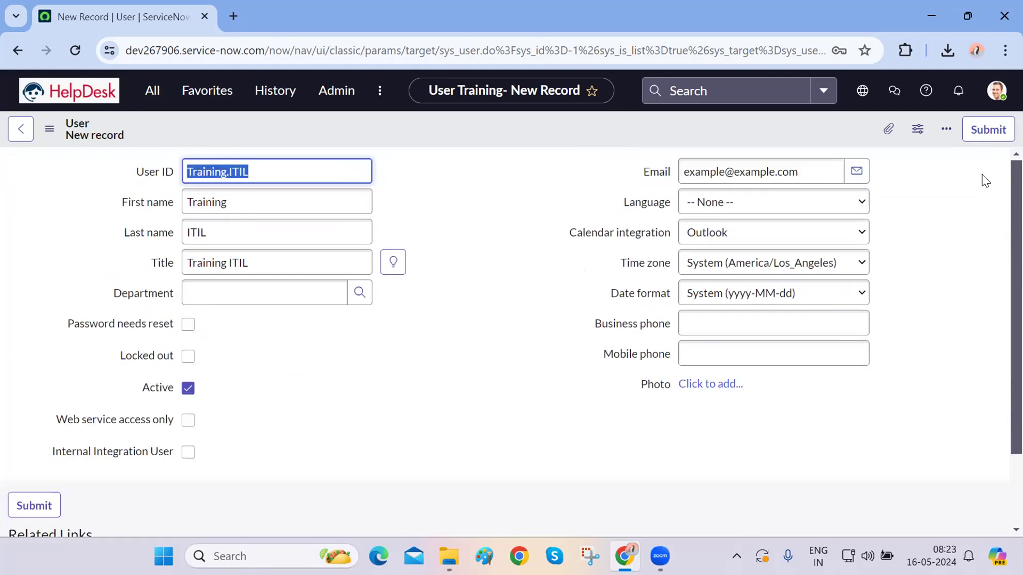
- Save the Training ITIL user record from the form header's context menu, staying on it
{"action": "right_click", "coordinate": [651, 124]}
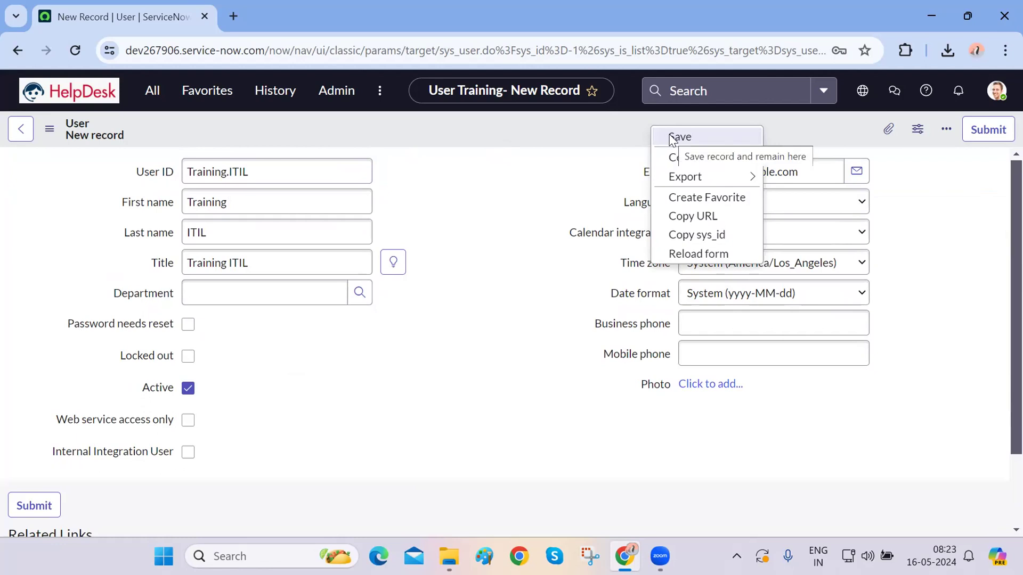
{"action": "left_click", "coordinate": [567, 142]}
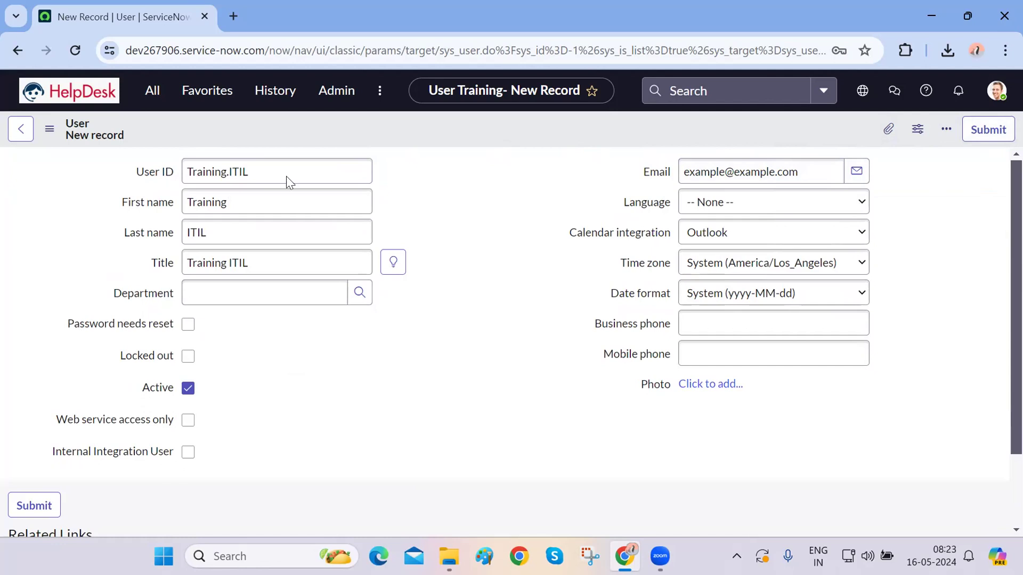
{"action": "left_click", "coordinate": [49, 129]}
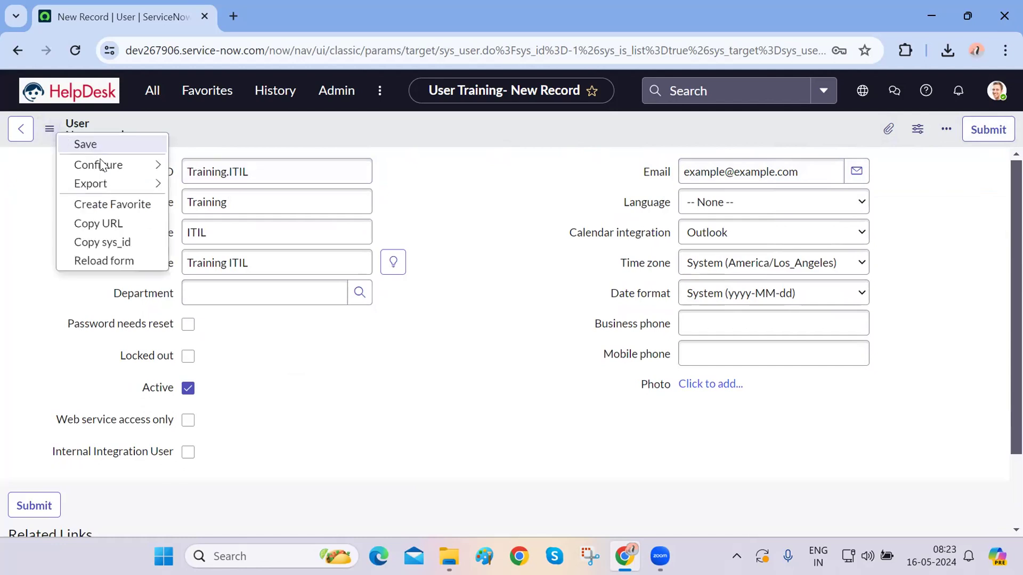
{"action": "left_click", "coordinate": [467, 131]}
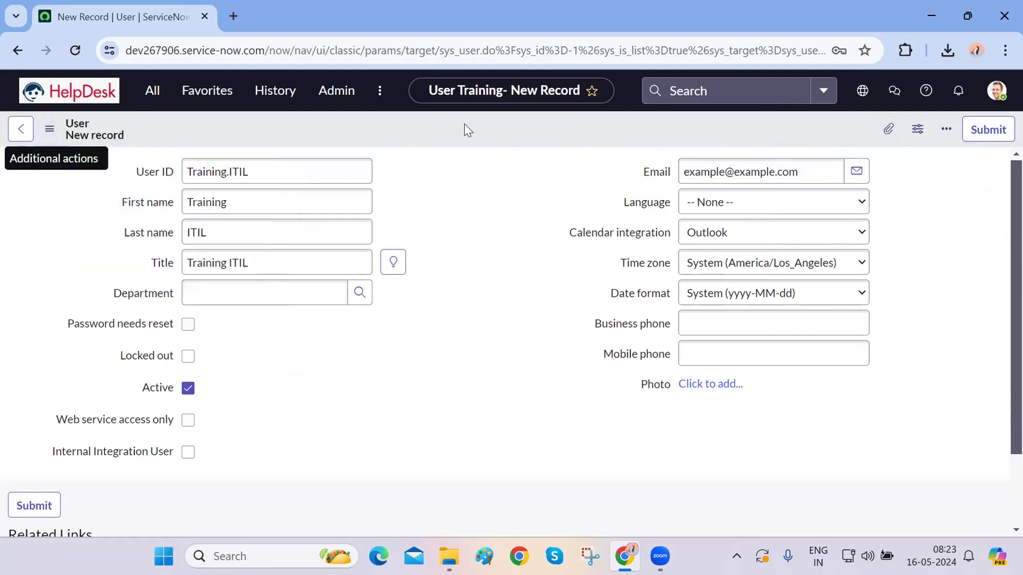
{"action": "right_click", "coordinate": [464, 125]}
{"action": "left_click", "coordinate": [481, 135]}
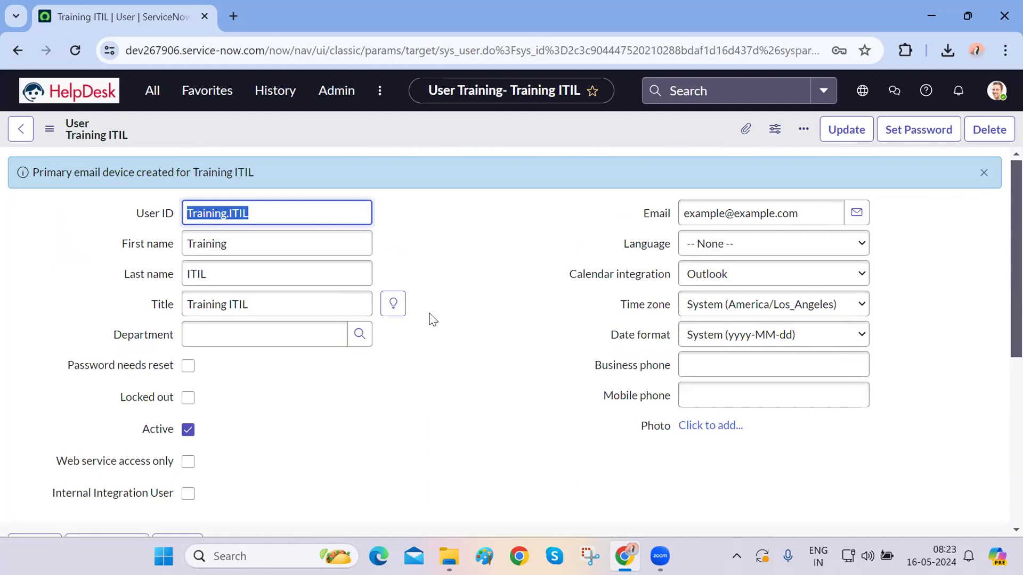
- Review and dismiss the 'Primary email device created' notice for Training ITIL
{"action": "scroll", "coordinate": [462, 418], "scroll_direction": "down", "scroll_amount": 6}
{"action": "scroll", "coordinate": [448, 410], "scroll_direction": "up", "scroll_amount": 6}
{"action": "left_click_drag", "start_coordinate": [268, 168], "coordinate": [30, 177]}
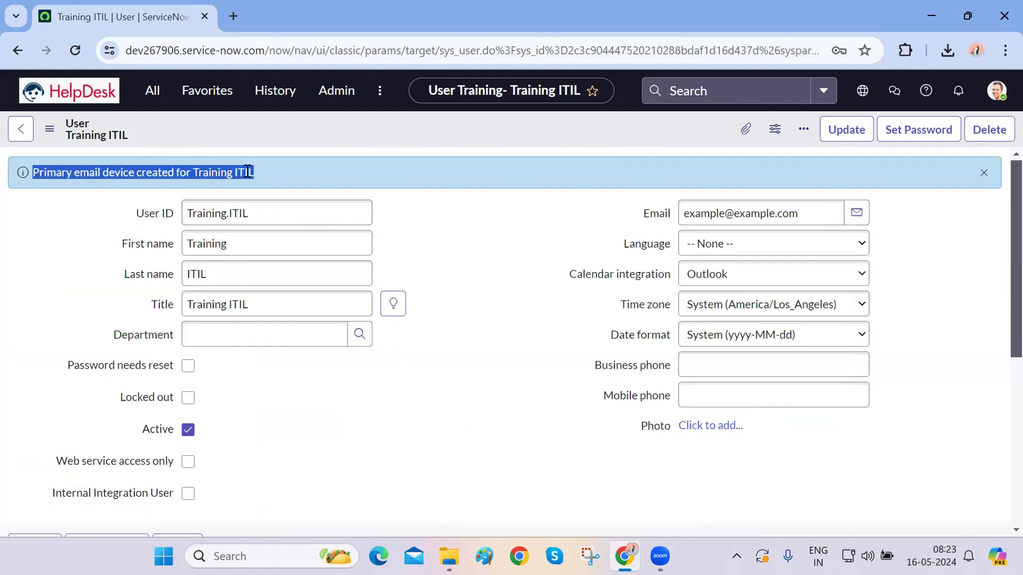
{"action": "left_click_drag", "start_coordinate": [253, 172], "coordinate": [192, 172]}
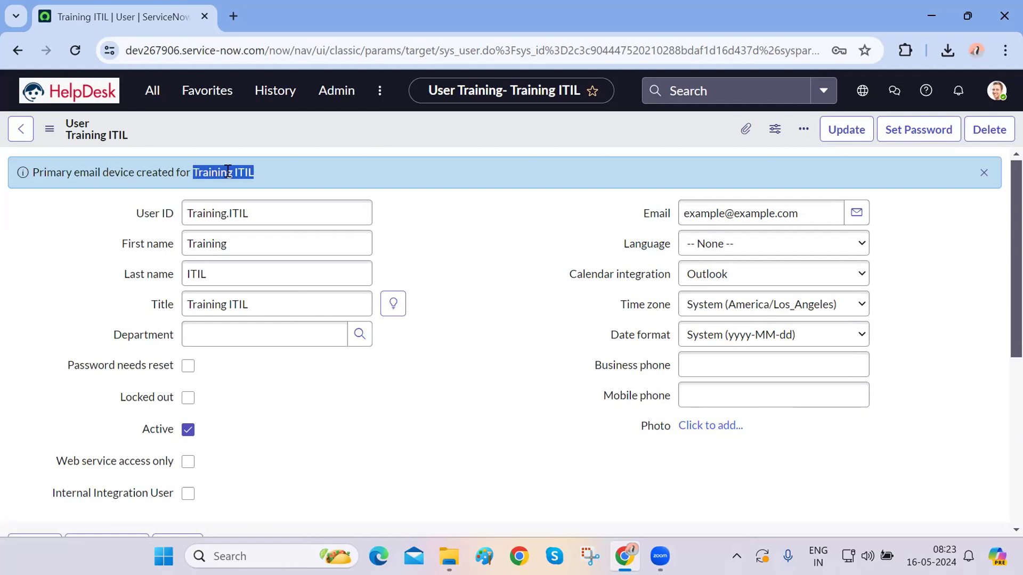
{"action": "left_click", "coordinate": [984, 172]}
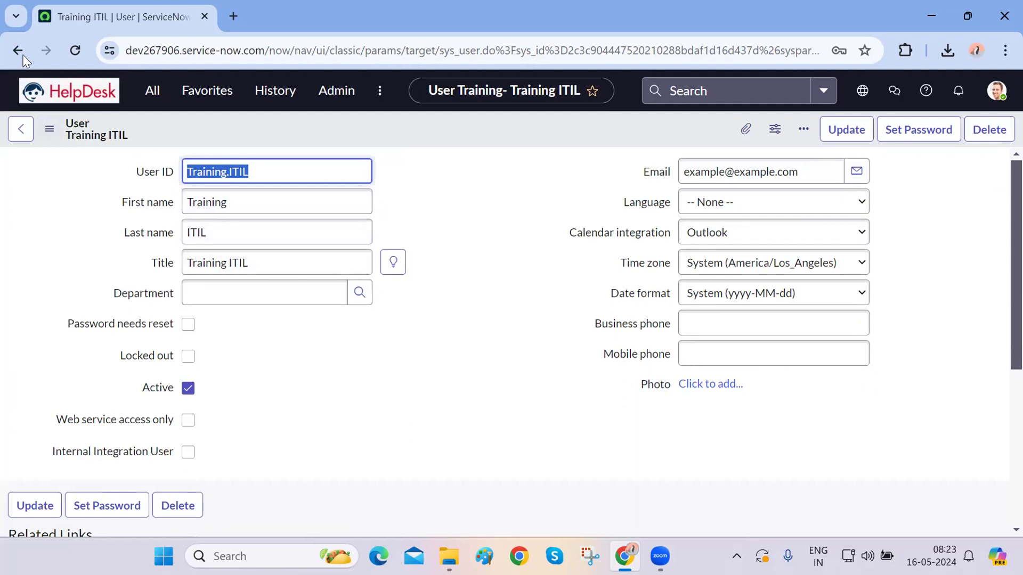
- Open the Users list and sort it by the Created column
{"action": "left_click", "coordinate": [147, 95]}
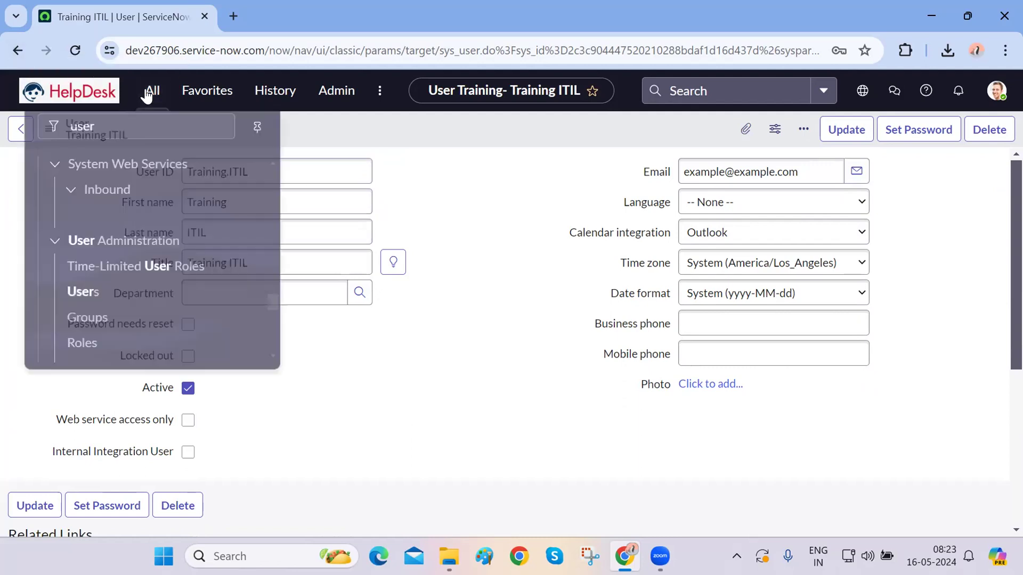
{"action": "left_click", "coordinate": [81, 283]}
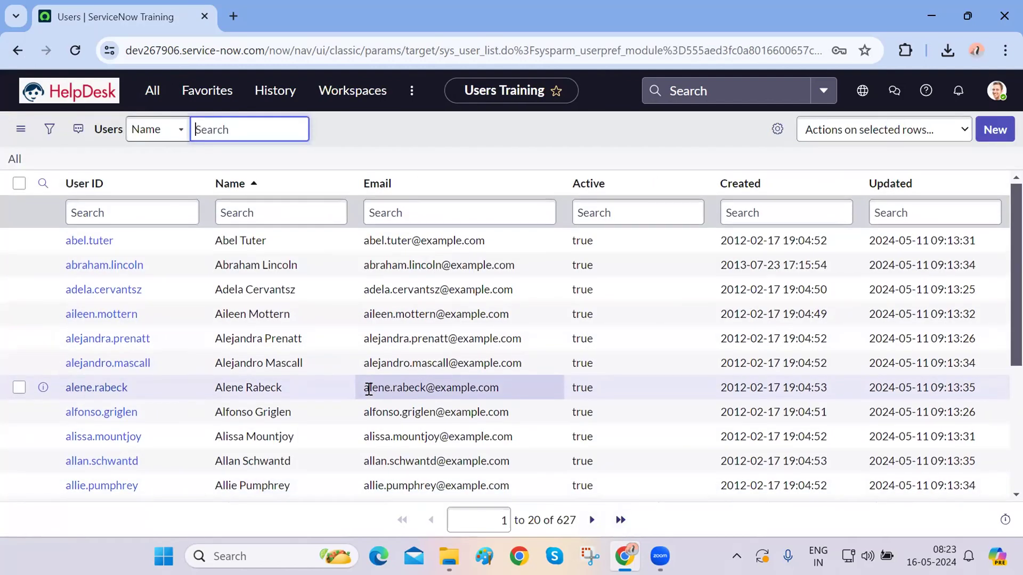
{"action": "scroll", "coordinate": [121, 390], "scroll_direction": "down", "scroll_amount": 4}
{"action": "scroll", "coordinate": [121, 389], "scroll_direction": "up", "scroll_amount": 4}
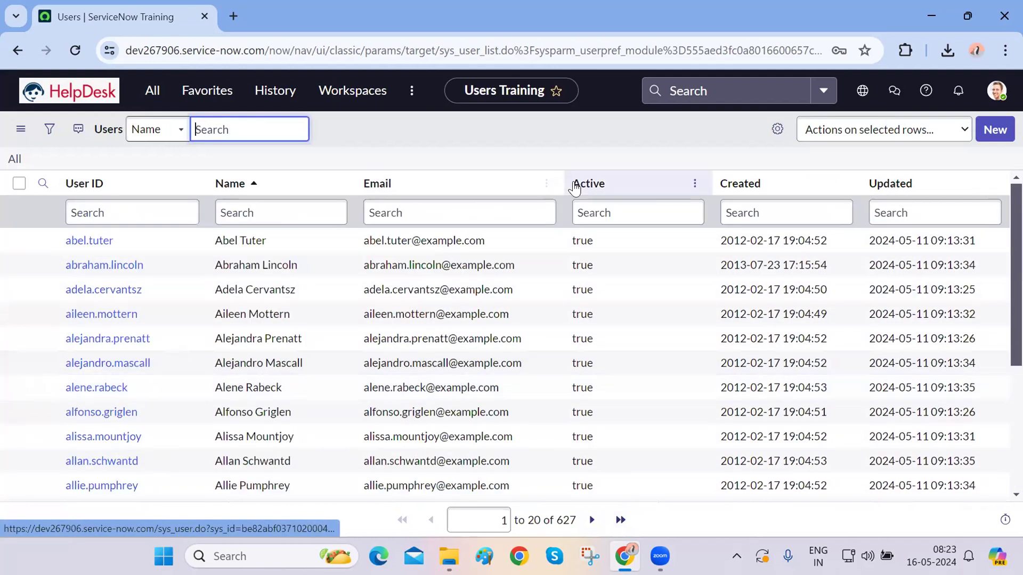
{"action": "left_click", "coordinate": [740, 186]}
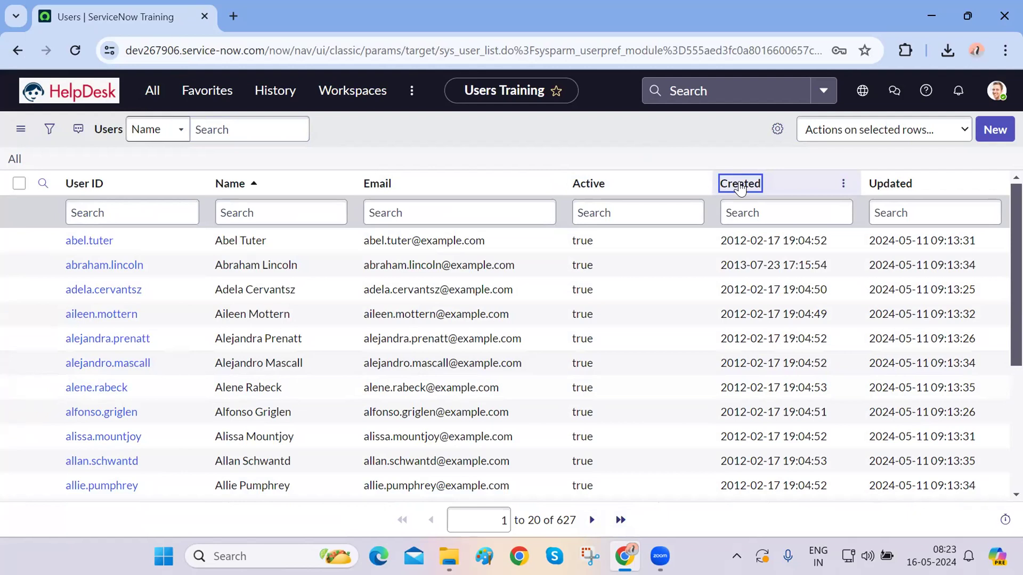
- Open the Training.ITIL user record, then go back to the Users list
{"action": "mouse_move", "coordinate": [148, 244]}
{"action": "left_mouse_down"}
{"action": "mouse_move", "coordinate": [88, 239]}
{"action": "mouse_move", "coordinate": [143, 239]}
{"action": "left_mouse_up"}
{"action": "left_click", "coordinate": [378, 168]}
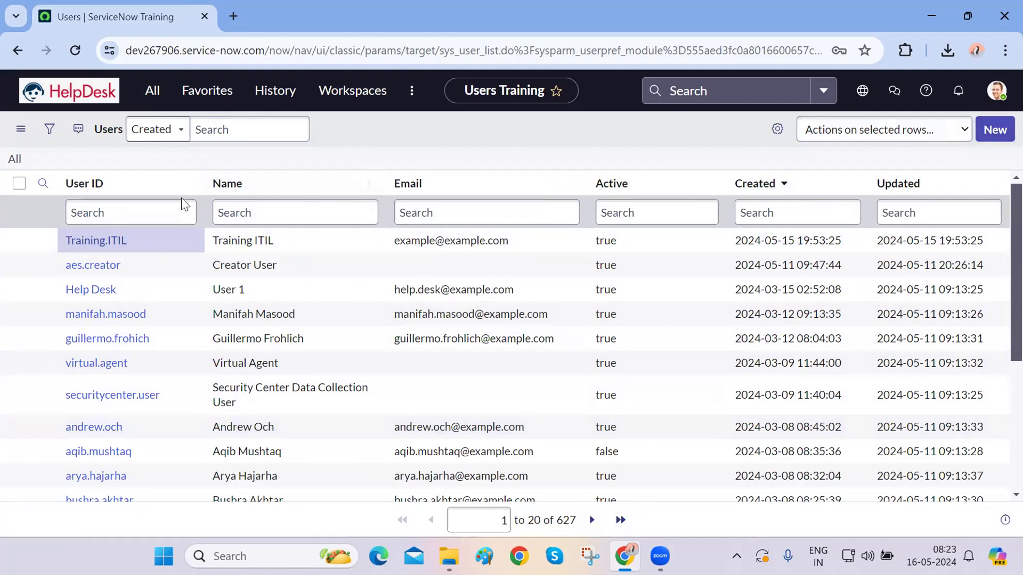
{"action": "left_click", "coordinate": [120, 237]}
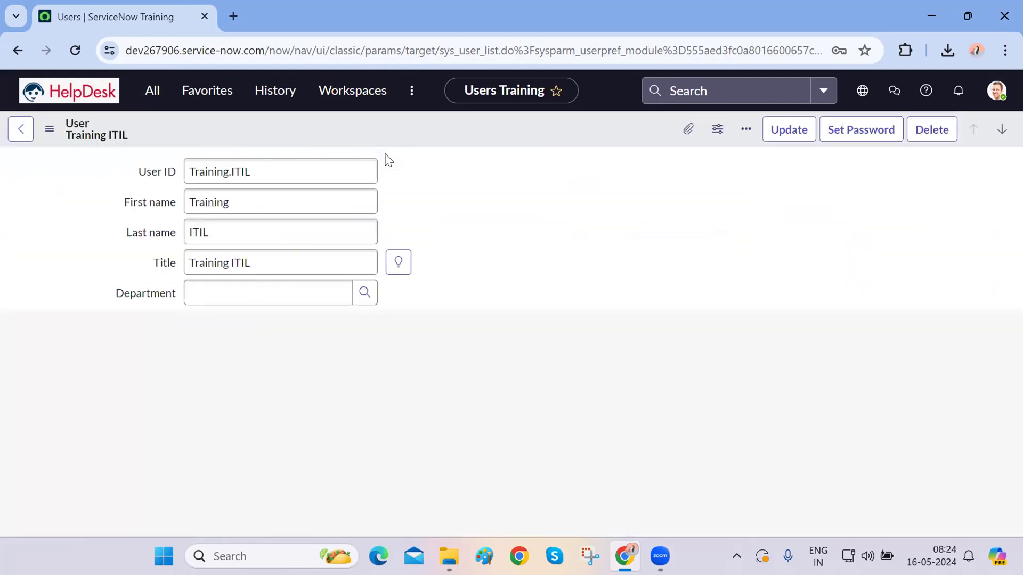
{"action": "left_click", "coordinate": [16, 53]}
- Fill a new user: User ID Training.ServiceDesk, first name Training, matching last name, title Training ServiceDesk
{"action": "left_click", "coordinate": [990, 136]}
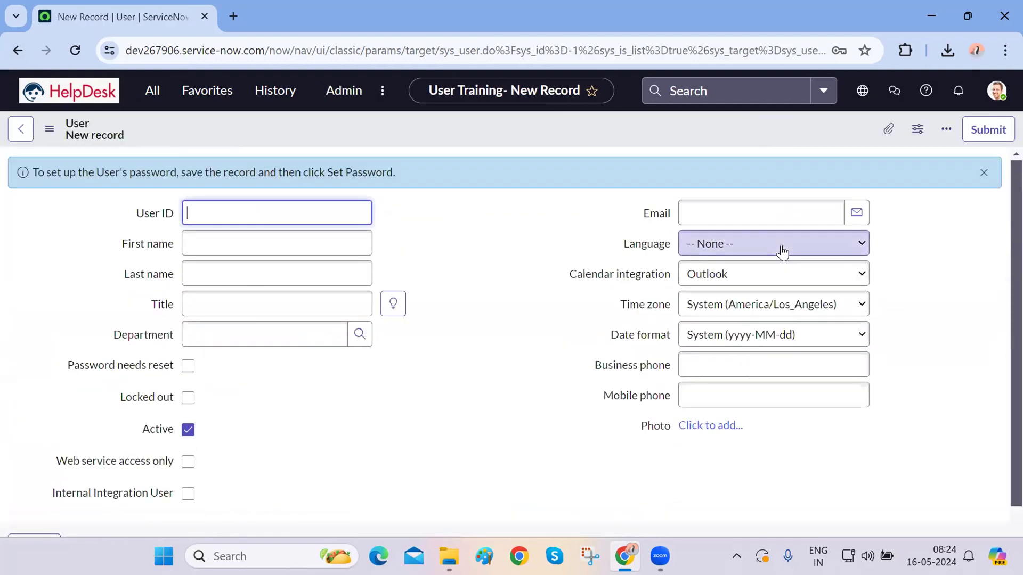
{"action": "type", "text": "Training"}
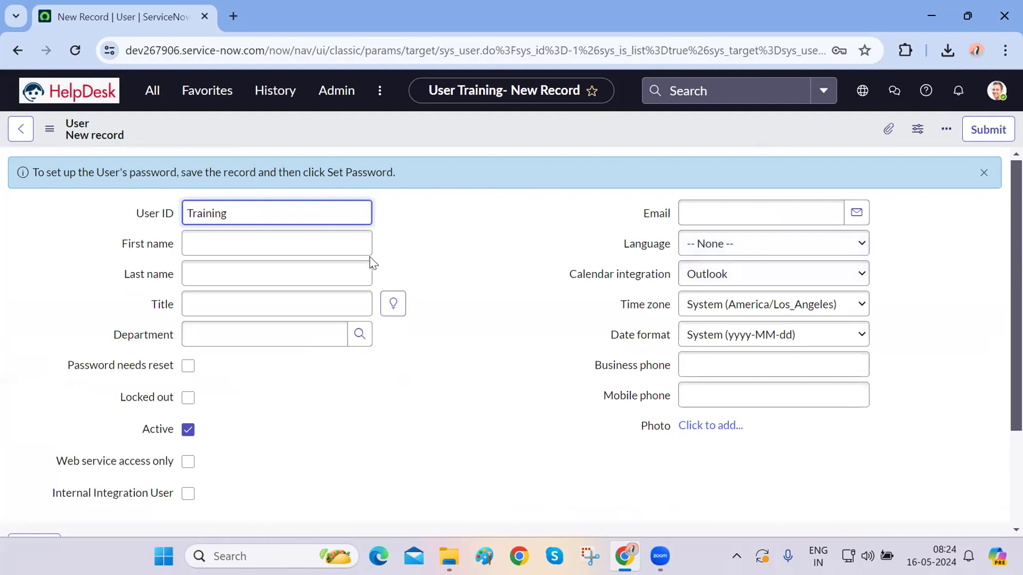
{"action": "type", "text": ".ServiceDesk"}
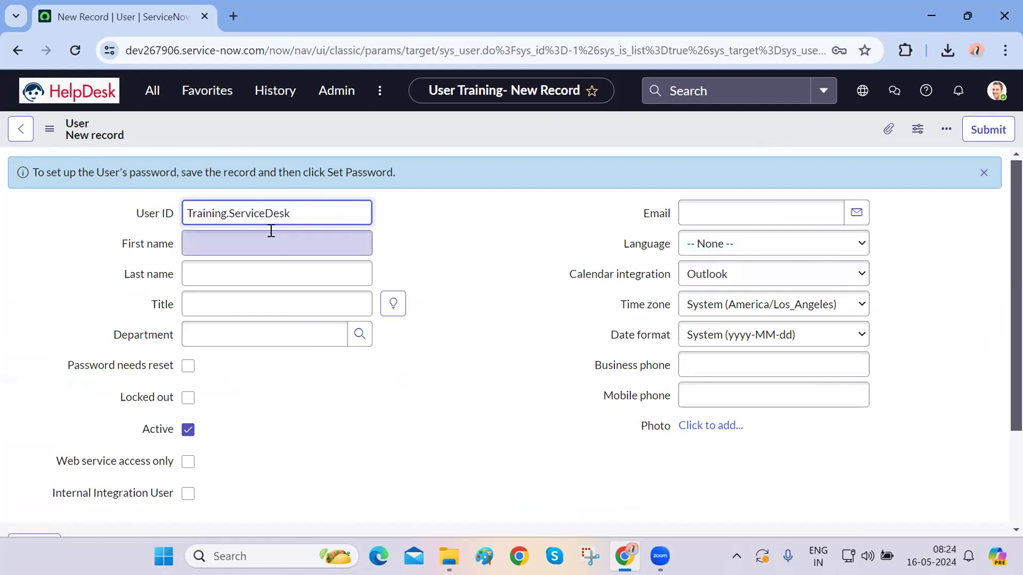
{"action": "key", "text": "ctrl+a"}
{"action": "key", "text": "ctrl+c"}
{"action": "left_click", "coordinate": [248, 237]}
{"action": "key", "text": "ctrl+v"}
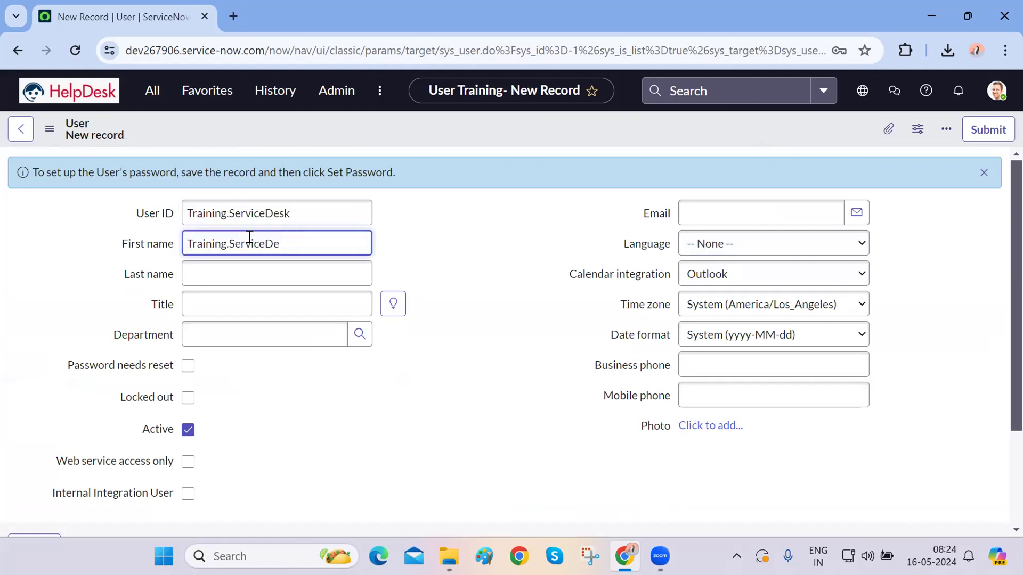
{"action": "key", "text": "BackSpace"}
{"action": "key", "text": "BackSpace"}
{"action": "key", "text": "BackSpace"}
{"action": "key", "text": "BackSpace"}
{"action": "key", "text": "BackSpace"}
{"action": "key", "text": "BackSpace"}
{"action": "key", "text": "Tab"}
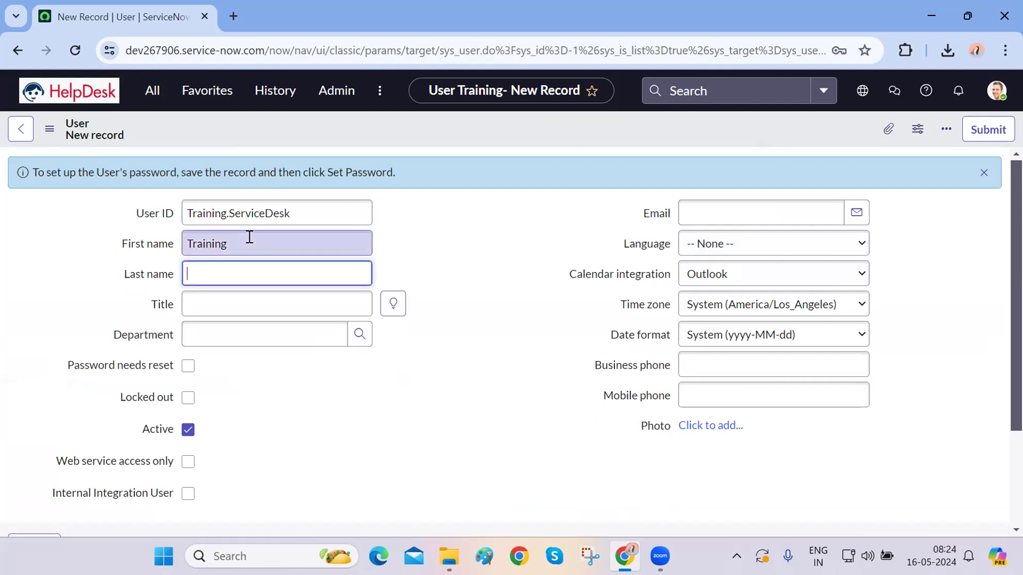
{"action": "key", "text": "ctrl+v"}
{"action": "left_click", "coordinate": [248, 307]}
{"action": "key", "text": "ctrl+v"}
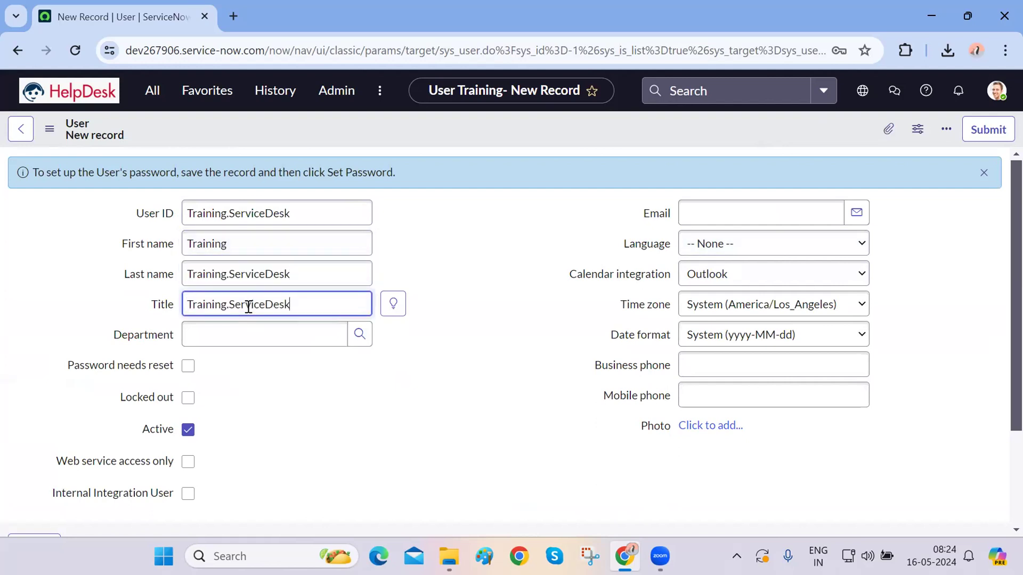
{"action": "key", "text": "BackSpace"}
{"action": "left_click", "coordinate": [518, 212]}
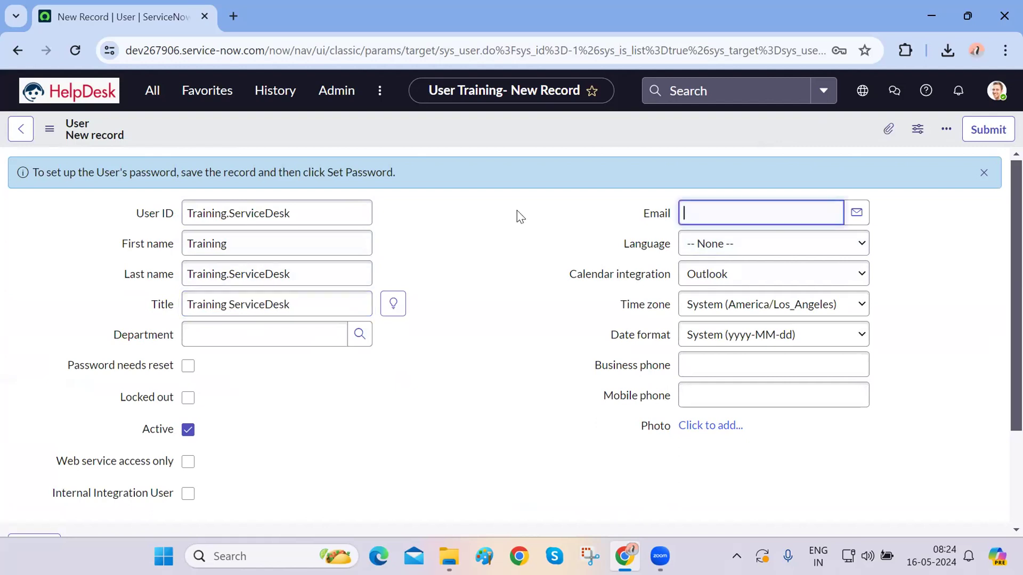
- Save the Training.ServiceDesk user and dismiss the email device notice
{"action": "right_click", "coordinate": [613, 135]}
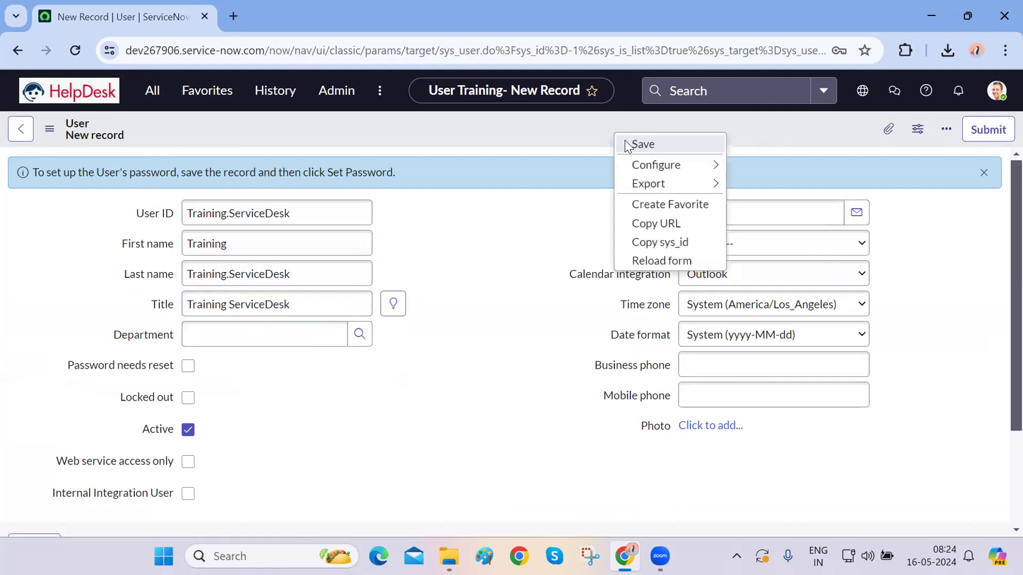
{"action": "left_click", "coordinate": [634, 145]}
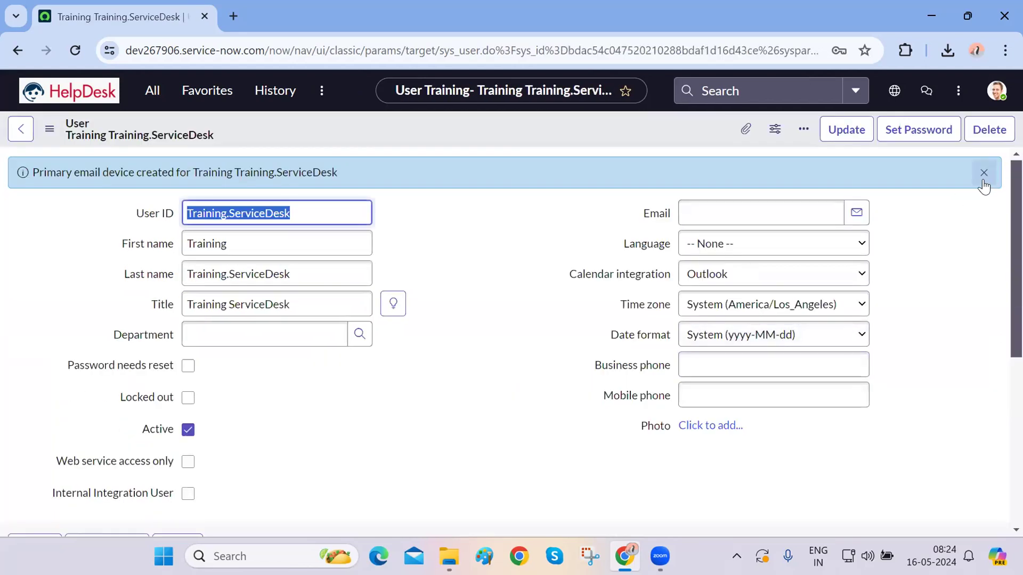
{"action": "left_click", "coordinate": [985, 175]}
{"action": "scroll", "coordinate": [477, 412], "scroll_direction": "down", "scroll_amount": 5}
{"action": "scroll", "coordinate": [479, 410], "scroll_direction": "up", "scroll_amount": 5}
{"action": "left_click", "coordinate": [885, 434]}
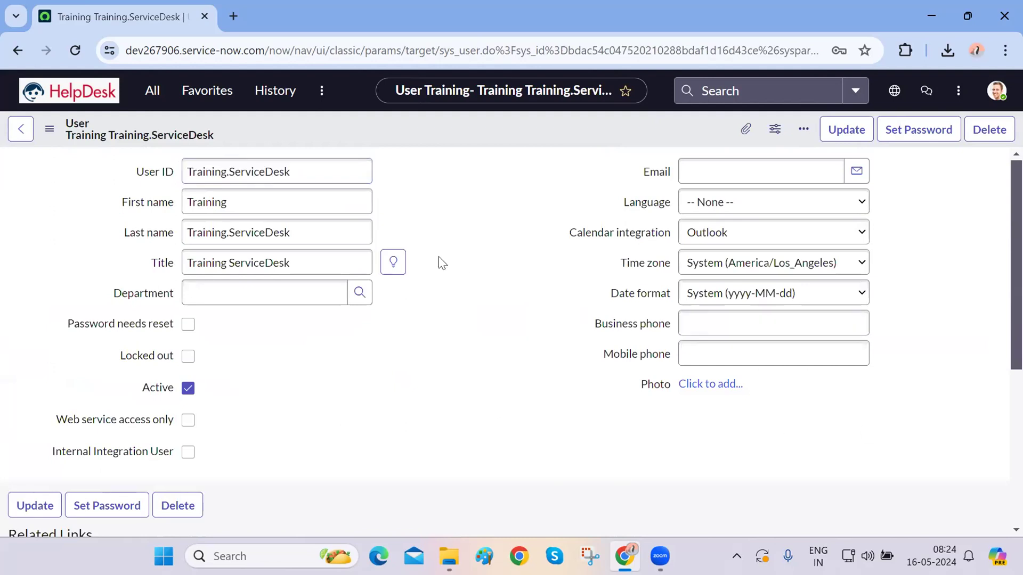
{"action": "triple_click", "coordinate": [275, 169]}
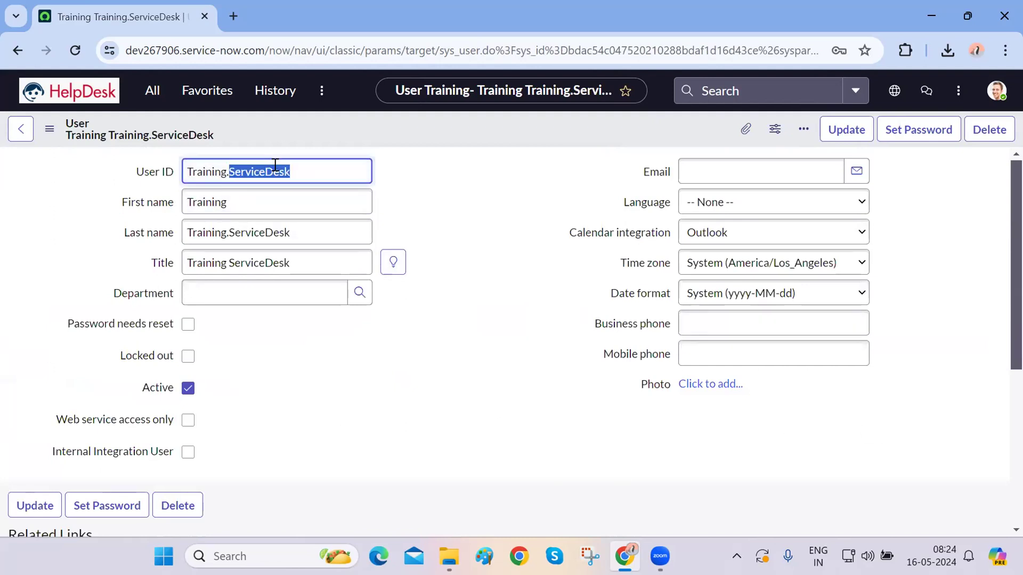
- Inspect the name, title and User ID fields, then reload the user record
{"action": "double_click", "coordinate": [211, 198]}
{"action": "double_click", "coordinate": [212, 232]}
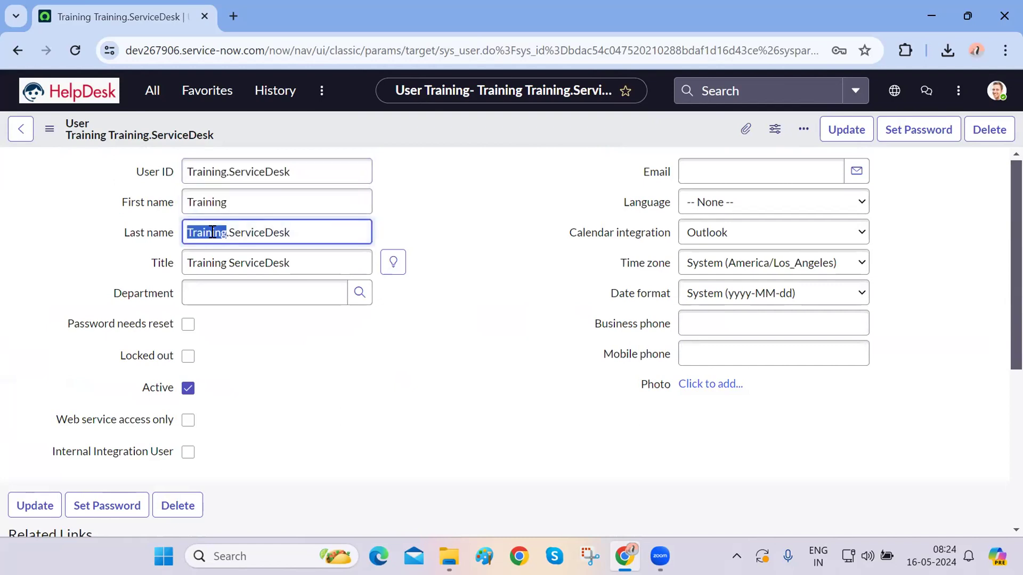
{"action": "triple_click", "coordinate": [231, 265]}
{"action": "left_click", "coordinate": [933, 428]}
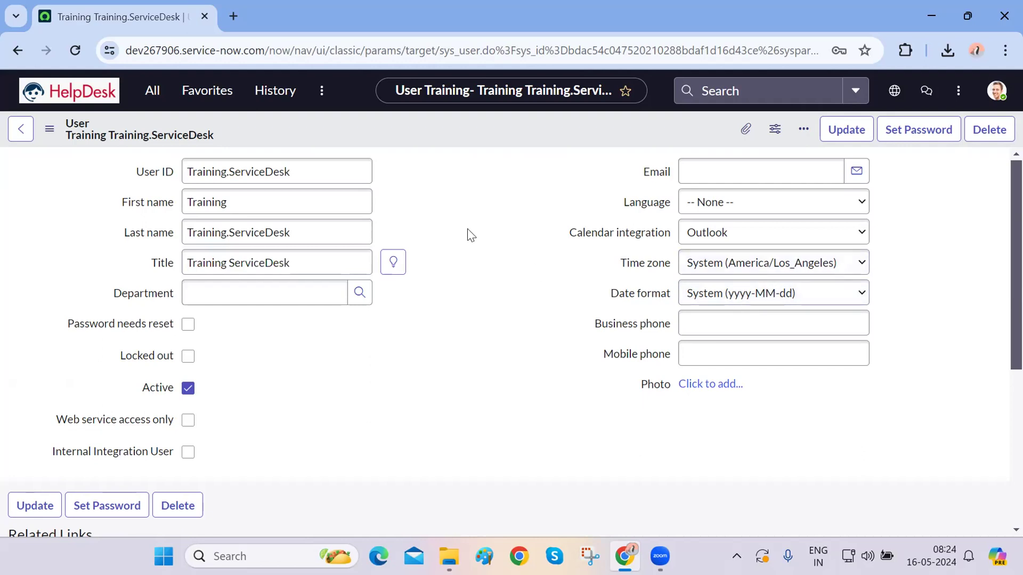
{"action": "triple_click", "coordinate": [337, 173]}
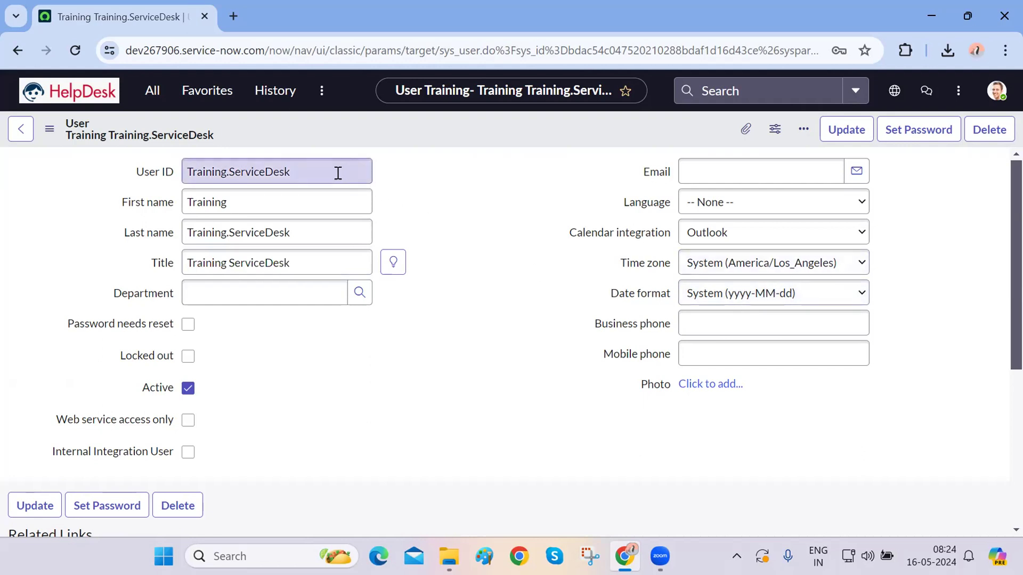
{"action": "triple_click", "coordinate": [338, 173]}
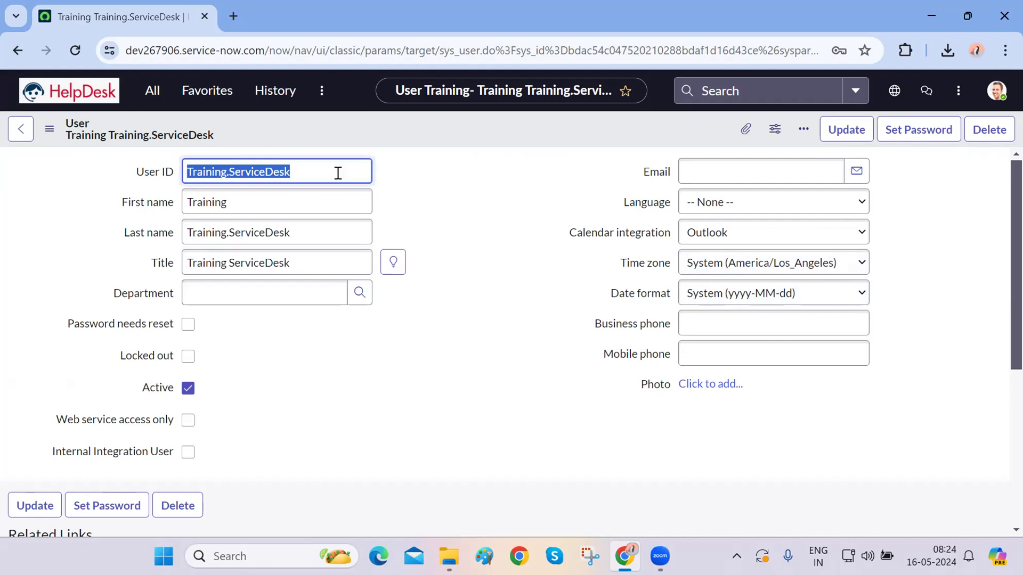
{"action": "left_click", "coordinate": [338, 173]}
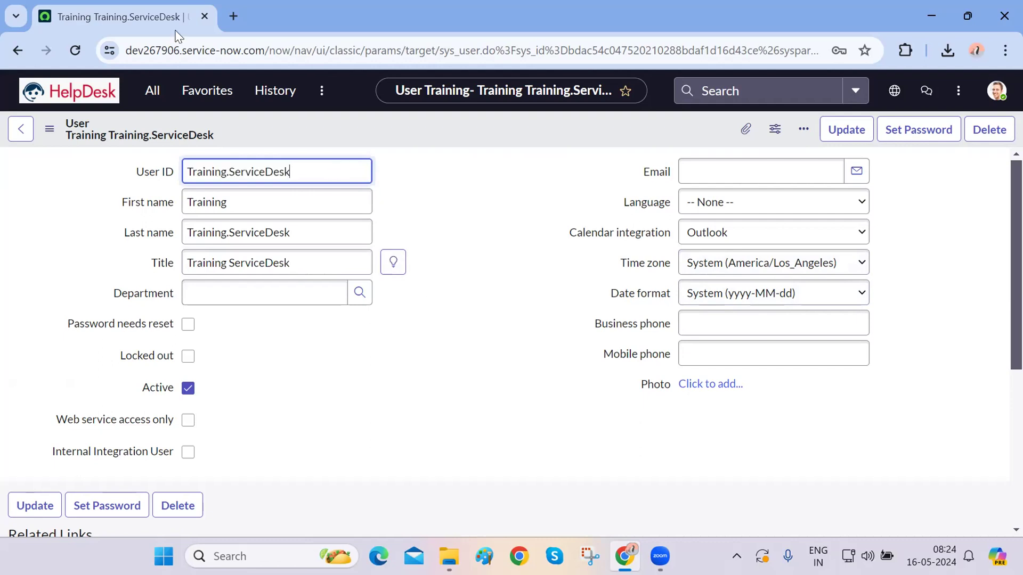
{"action": "left_click", "coordinate": [78, 53]}
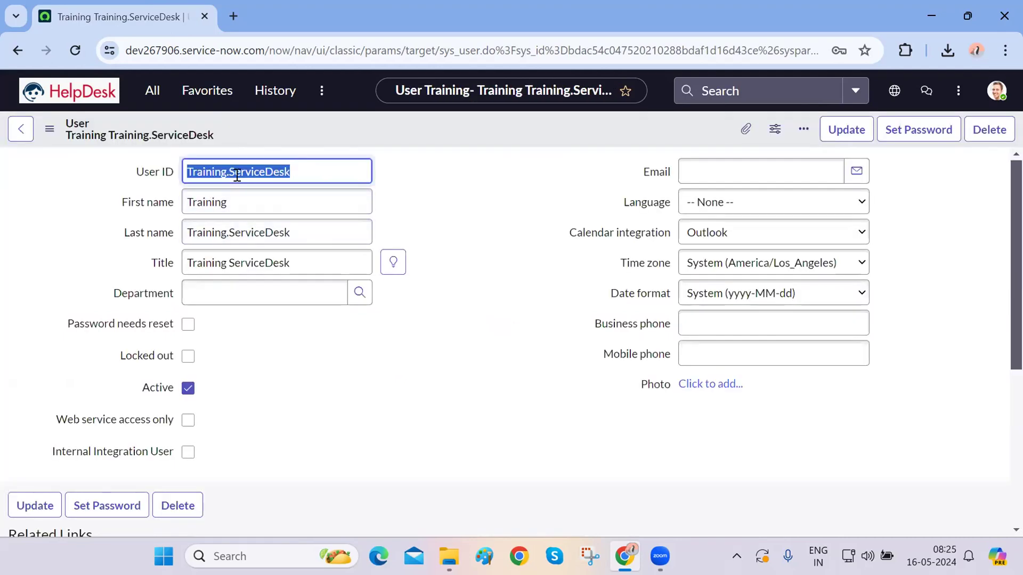
- Replace ServiceDesk with SelfService in the User ID, Last name and Title fields
{"action": "left_click", "coordinate": [237, 173]}
{"action": "left_click_drag", "start_coordinate": [229, 172], "coordinate": [364, 176]}
{"action": "type", "text": "SelfServicce"}
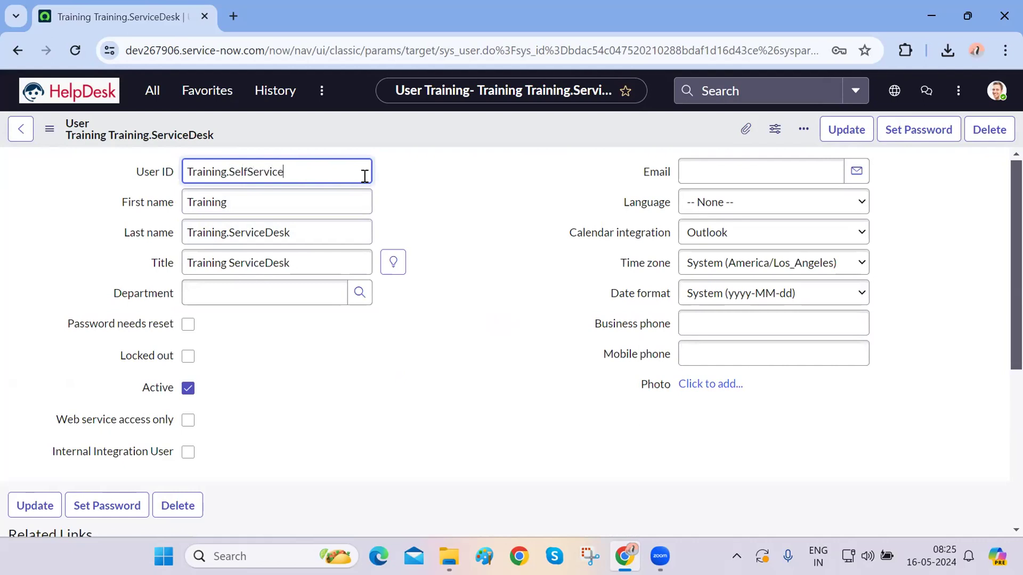
{"action": "double_click", "coordinate": [250, 171]}
{"action": "key", "text": "ctrl+c"}
{"action": "left_click", "coordinate": [258, 226]}
{"action": "double_click", "coordinate": [258, 232]}
{"action": "key", "text": "ctrl+v"}
{"action": "double_click", "coordinate": [259, 265]}
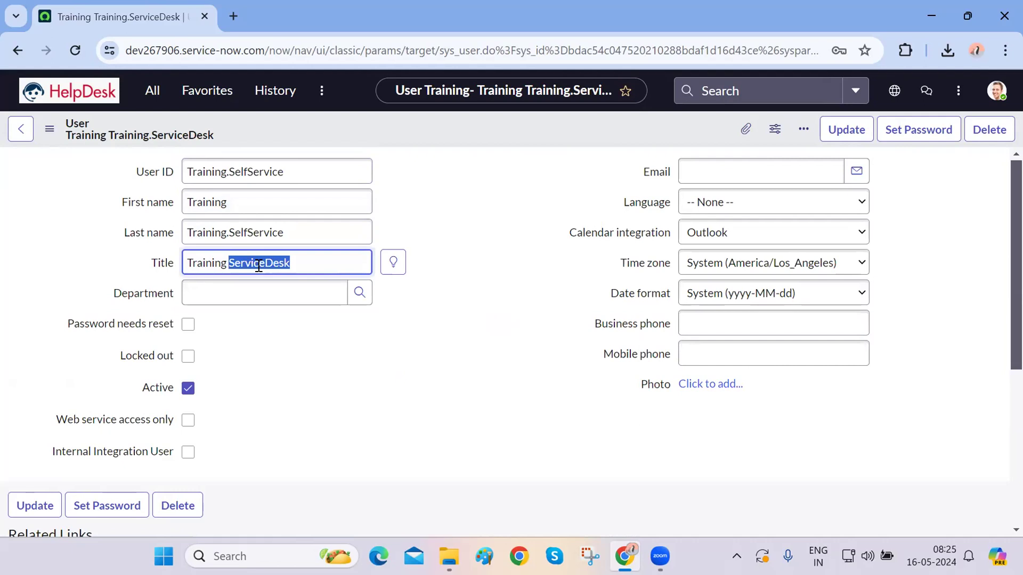
{"action": "key", "text": "ctrl+v"}
{"action": "left_click", "coordinate": [447, 362]}
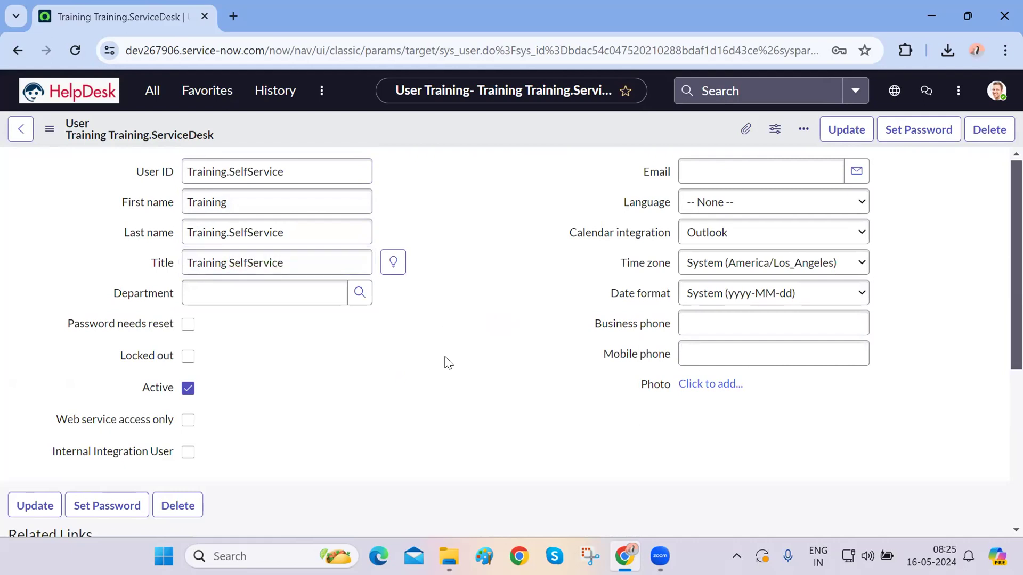
- Insert the edited form as a new Training.SelfService user and close Chrome's save-password bubble
{"action": "right_click", "coordinate": [522, 133]}
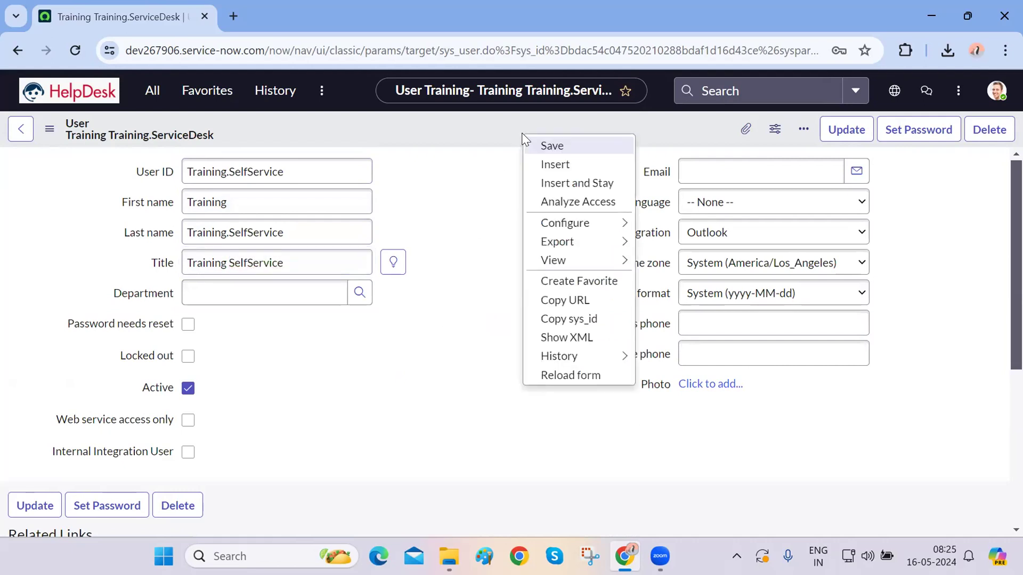
{"action": "left_click", "coordinate": [694, 129]}
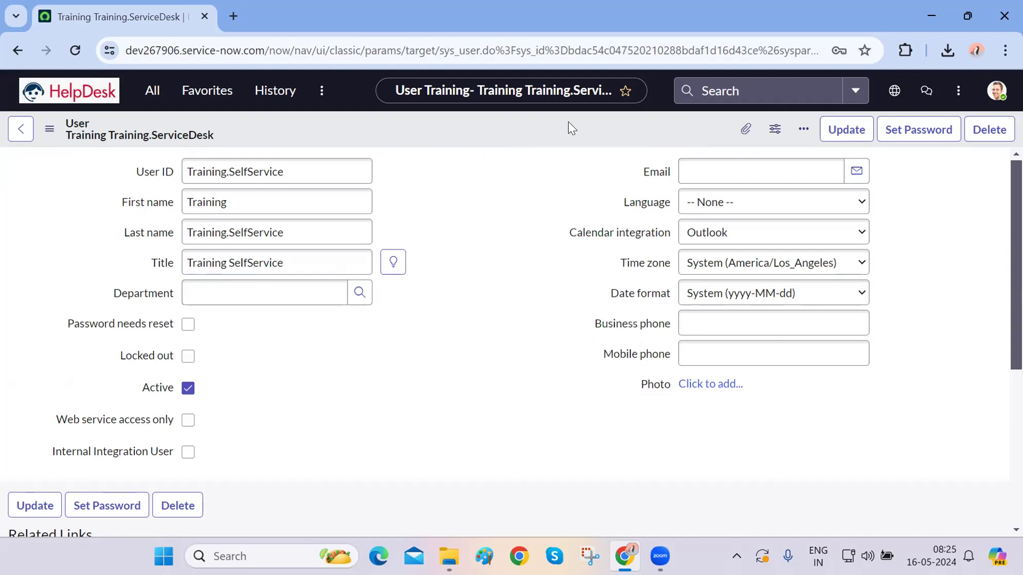
{"action": "right_click", "coordinate": [510, 132]}
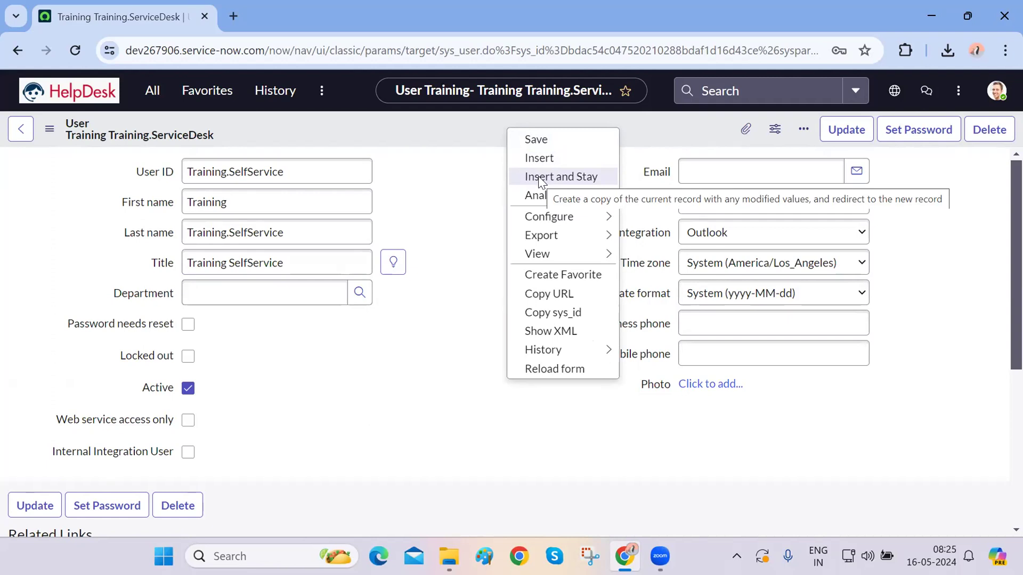
{"action": "double_click", "coordinate": [247, 159]}
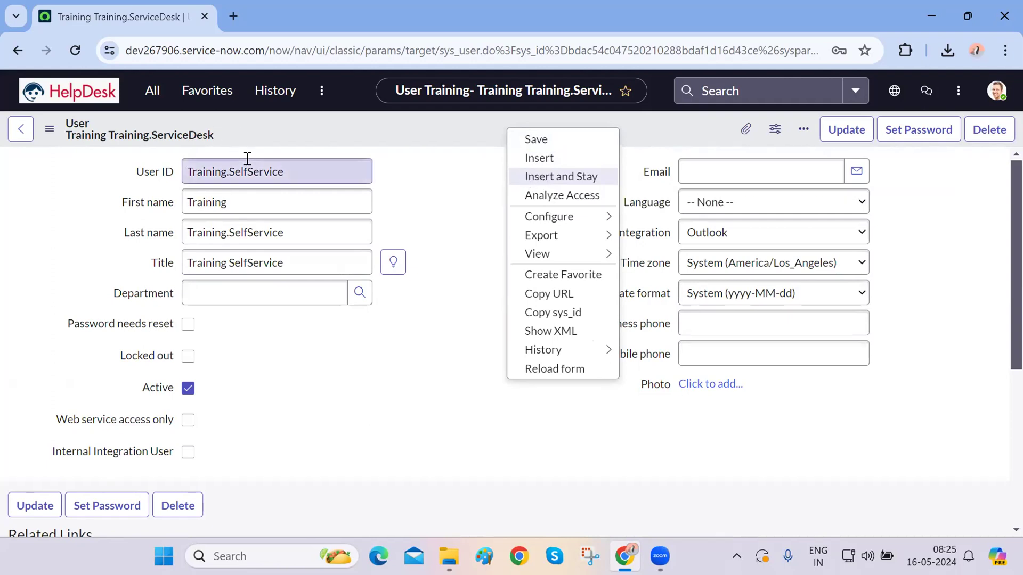
{"action": "left_click", "coordinate": [465, 196]}
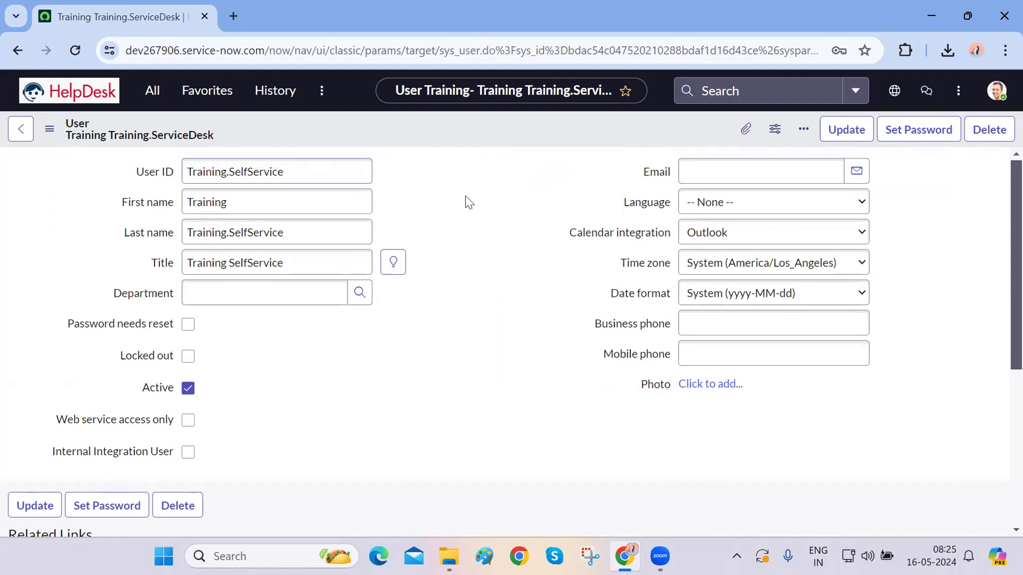
{"action": "right_click", "coordinate": [468, 132]}
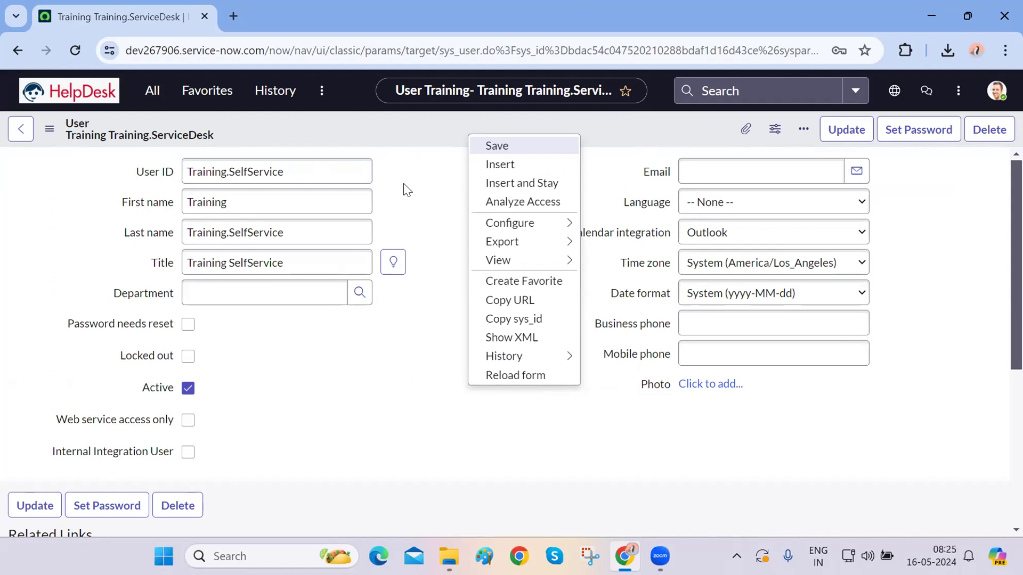
{"action": "left_click", "coordinate": [503, 184]}
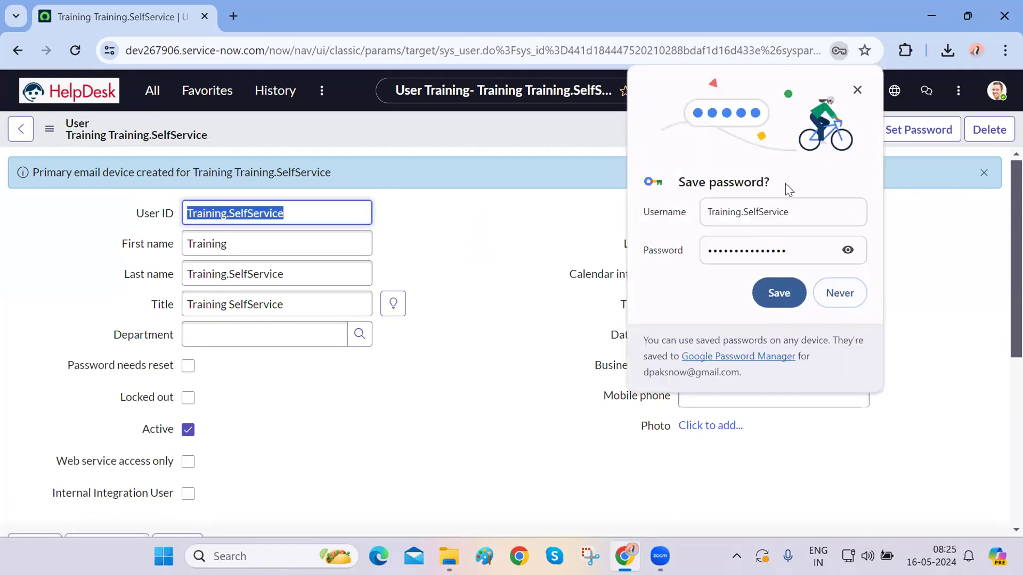
{"action": "left_click", "coordinate": [857, 90]}
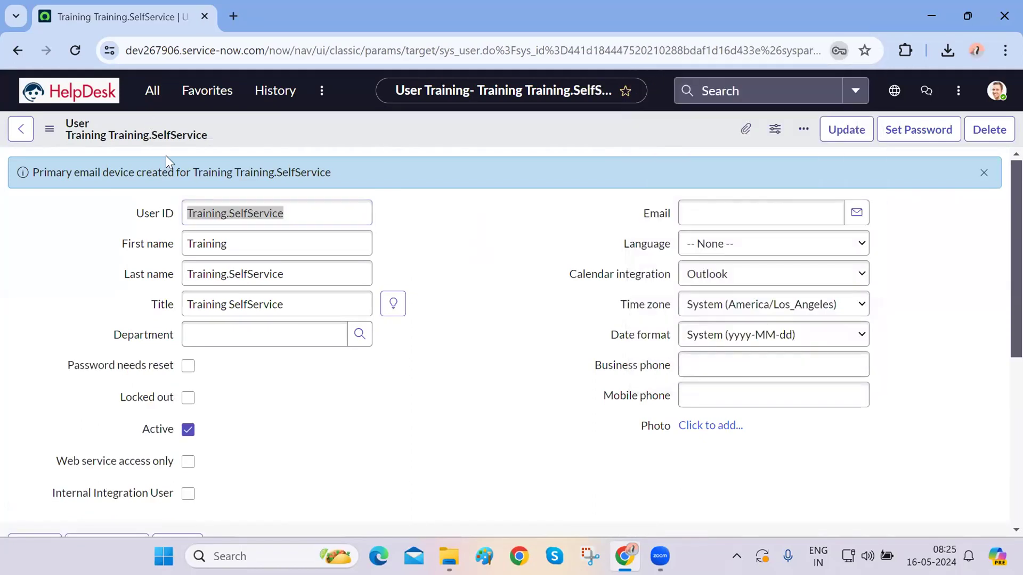
- Open User Administration > Users in a new background tab and switch to it
{"action": "left_click", "coordinate": [149, 92]}
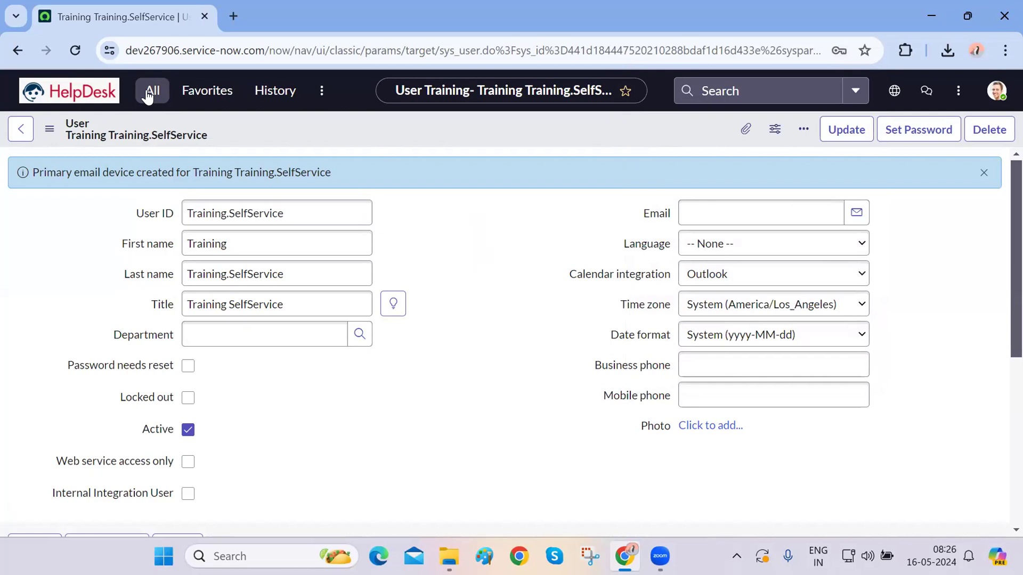
{"action": "type", "text": "users"}
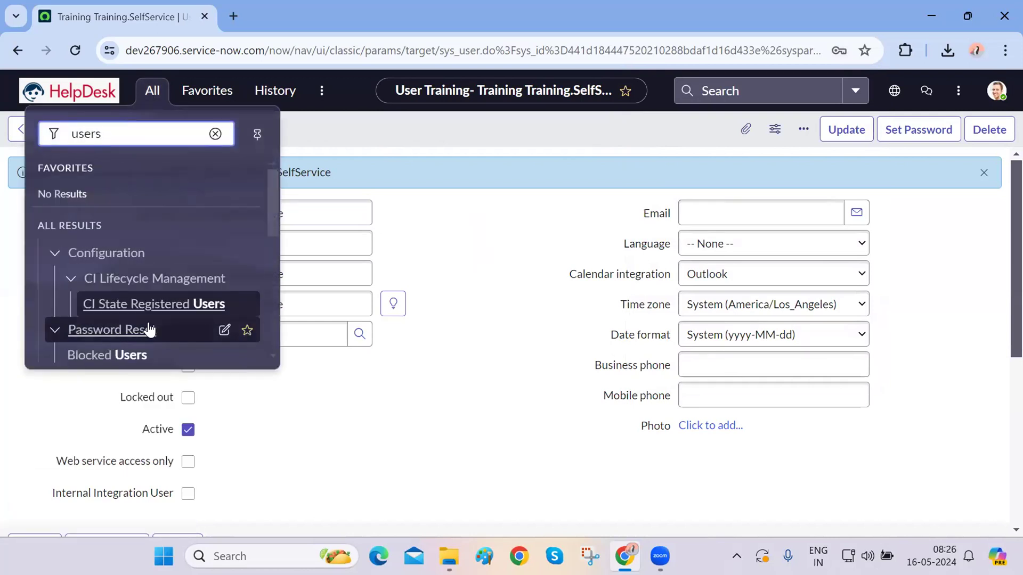
{"action": "scroll", "coordinate": [149, 330], "scroll_direction": "down", "scroll_amount": 5}
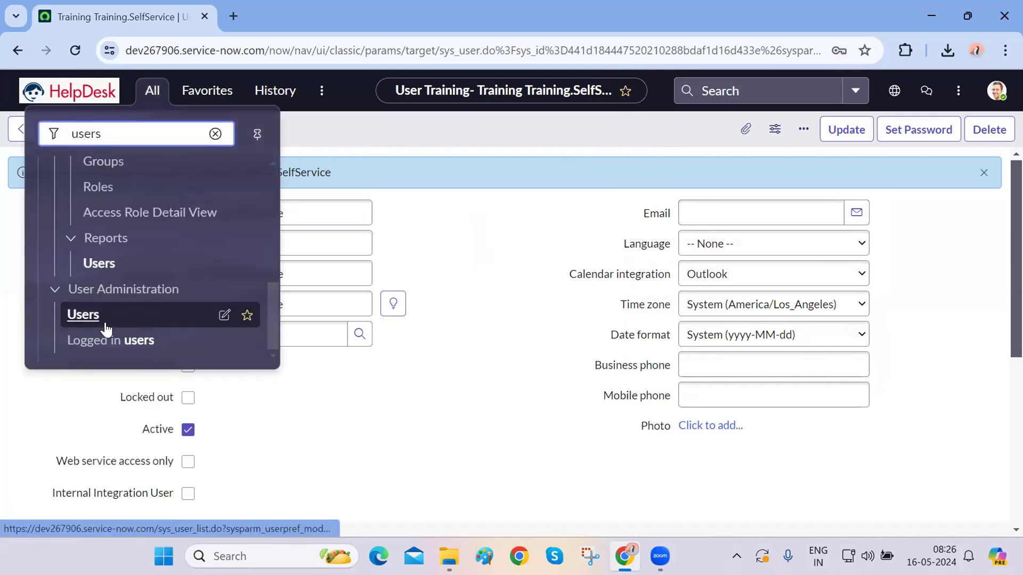
{"action": "middle_click", "coordinate": [91, 318]}
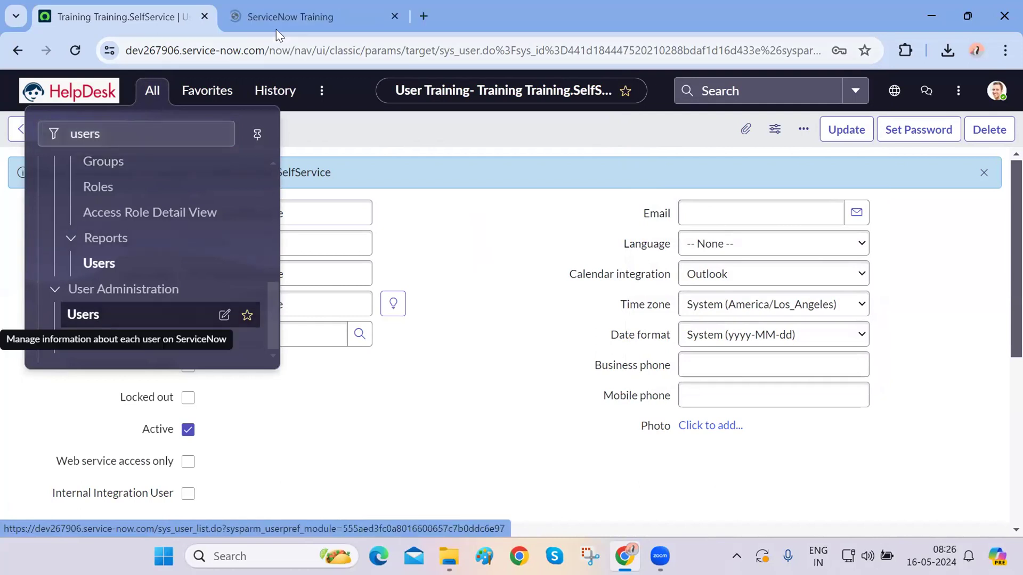
{"action": "left_click", "coordinate": [274, 17]}
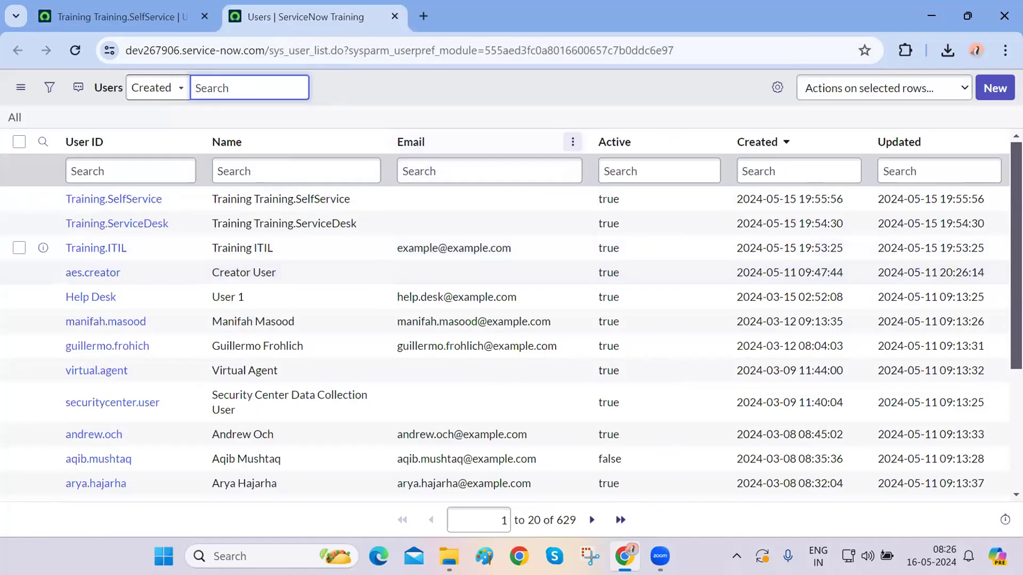
- Review the newest Training accounts, then return to the Training.SelfService record tab
{"action": "left_click_drag", "start_coordinate": [146, 253], "coordinate": [66, 207]}
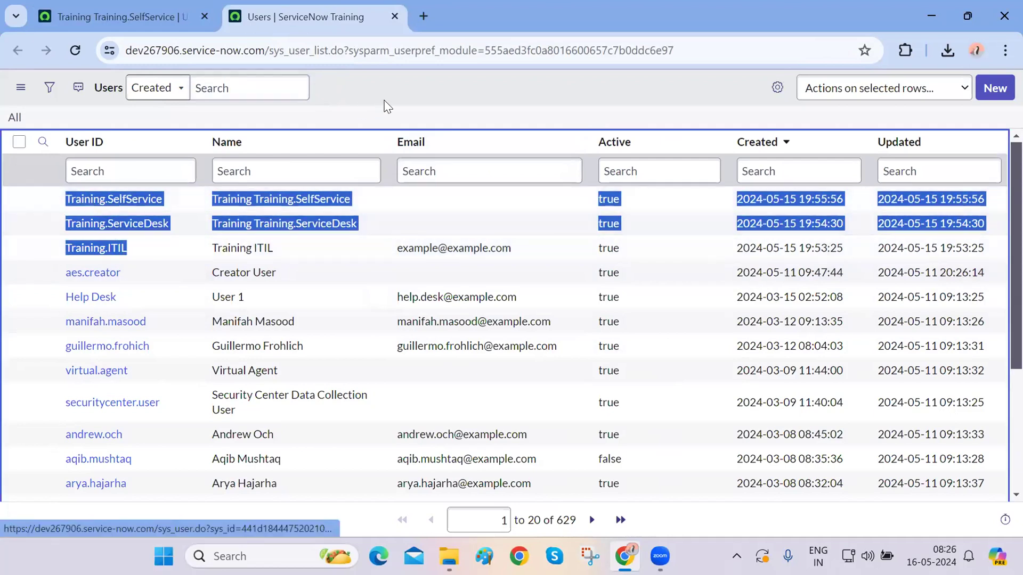
{"action": "left_click", "coordinate": [395, 100]}
{"action": "left_click", "coordinate": [155, 21]}
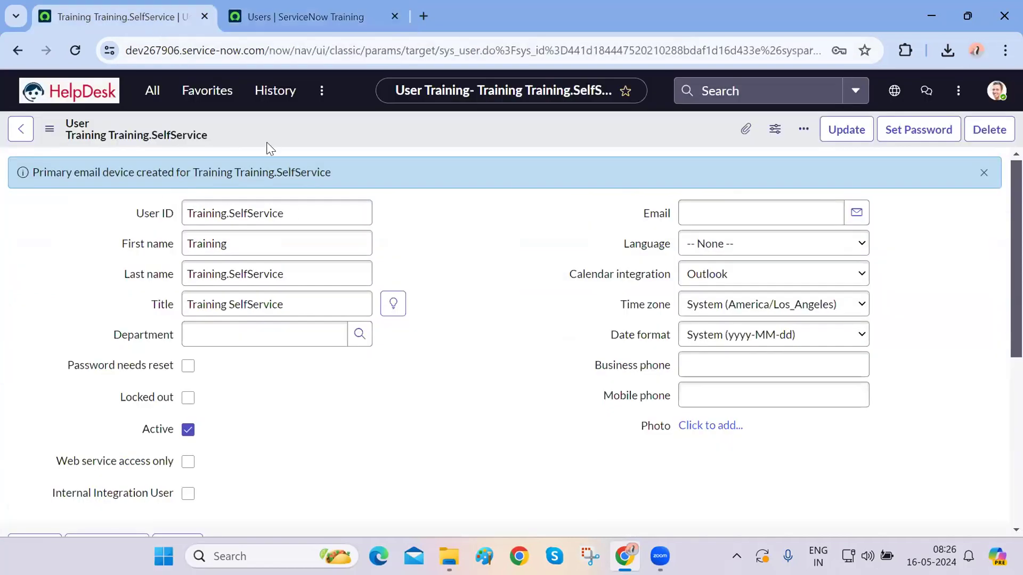
- Set User ID and last name to Training.ITILManager, title Training ITILManager, and Insert and Stay
{"action": "double_click", "coordinate": [307, 209]}
{"action": "type", "text": "ITI"}
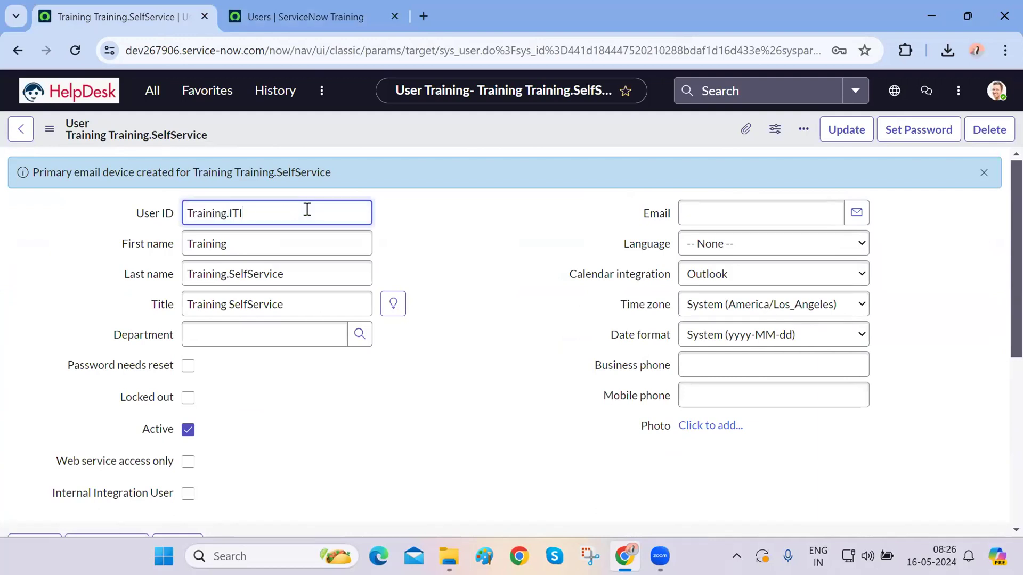
{"action": "type", "text": "LManager"}
{"action": "double_click", "coordinate": [258, 214]}
{"action": "key", "text": "ctrl+c"}
{"action": "double_click", "coordinate": [250, 274]}
{"action": "key", "text": "ctrl+v"}
{"action": "double_click", "coordinate": [253, 304]}
{"action": "key", "text": "ctrl+v"}
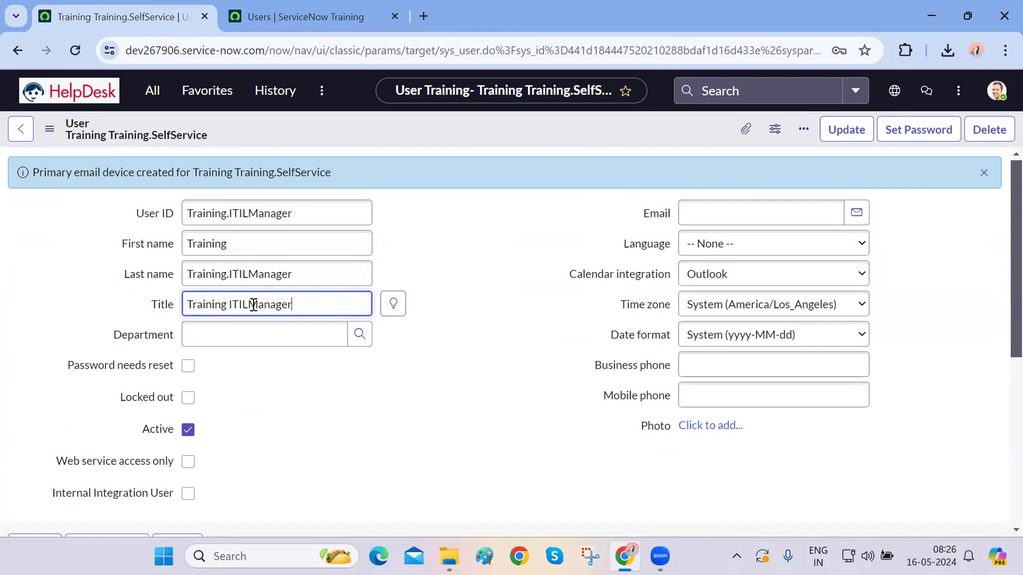
{"action": "right_click", "coordinate": [472, 118]}
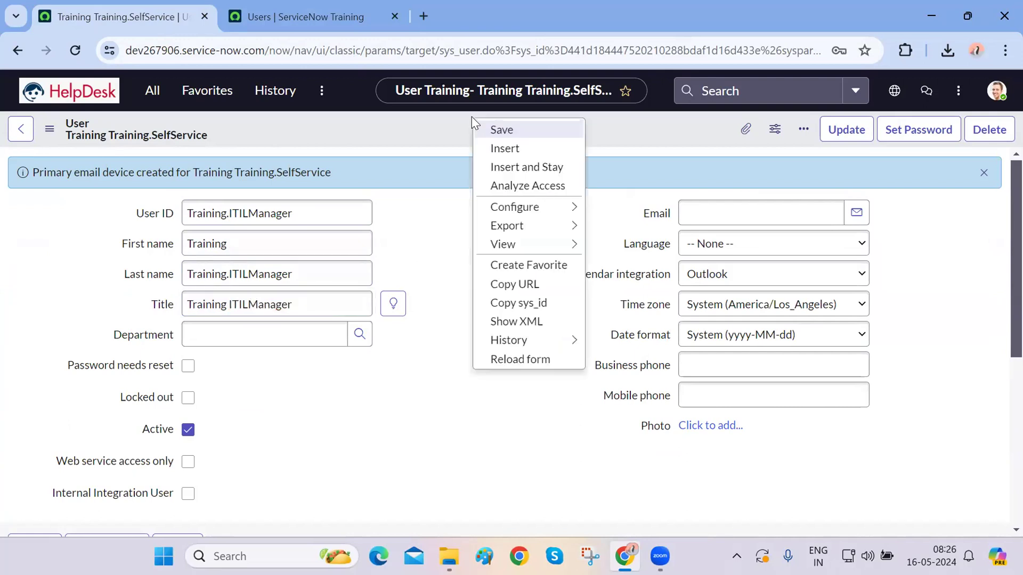
{"action": "left_click", "coordinate": [507, 168]}
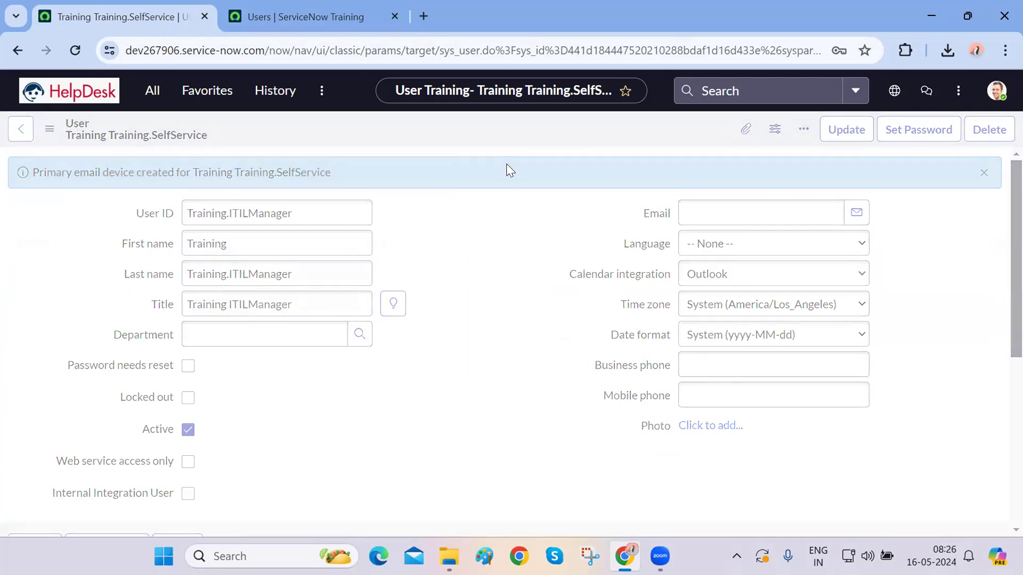
- Reload the Users list and check the four Training users now at the top
{"action": "left_click", "coordinate": [284, 19]}
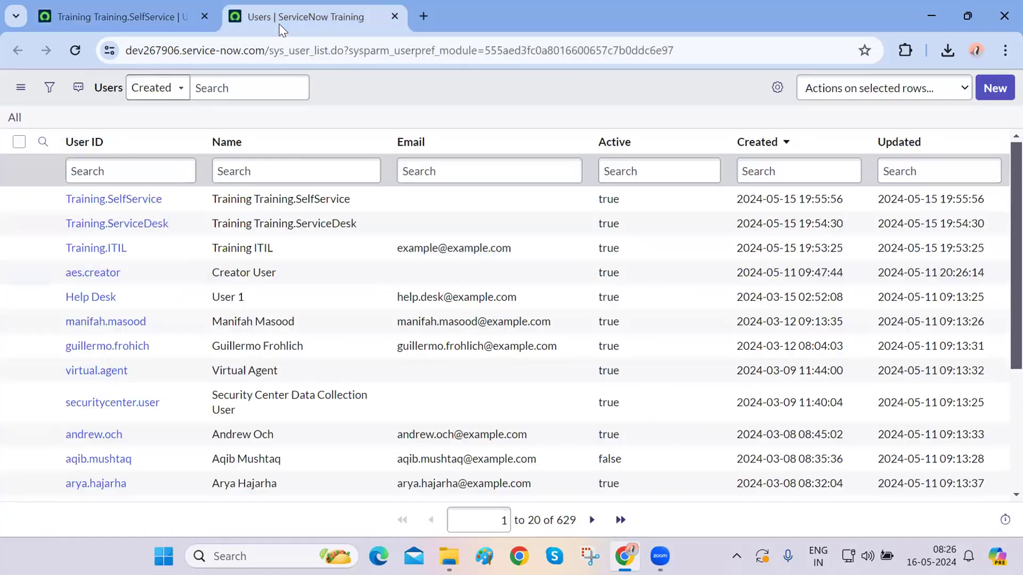
{"action": "left_click", "coordinate": [73, 51]}
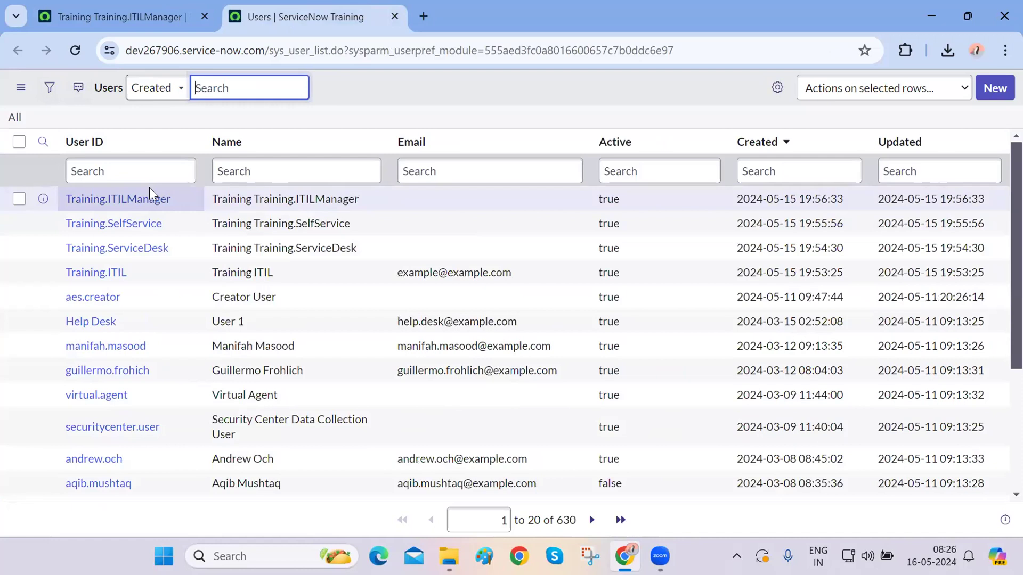
{"action": "left_click_drag", "start_coordinate": [143, 270], "coordinate": [64, 198]}
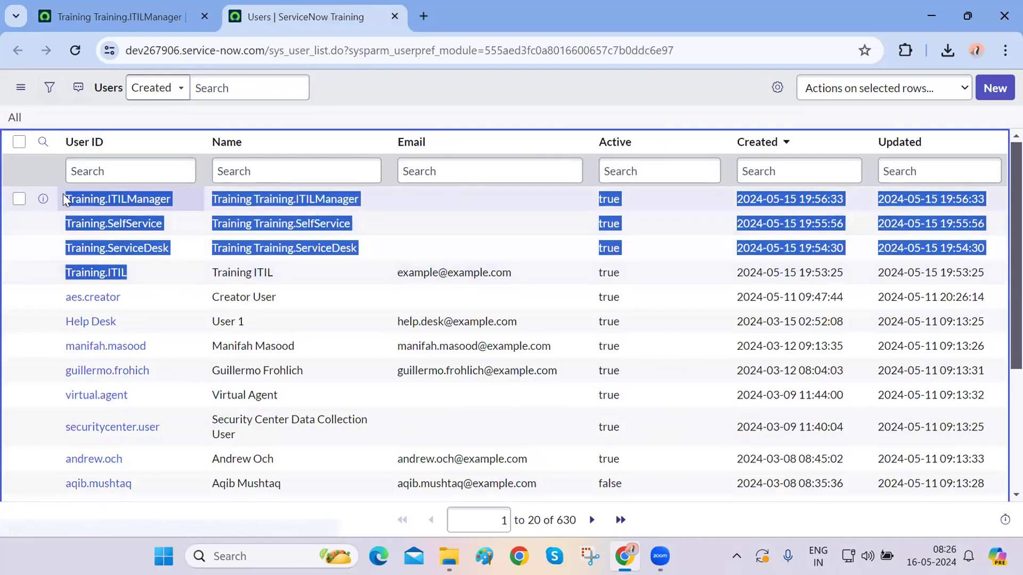
{"action": "left_click", "coordinate": [426, 107]}
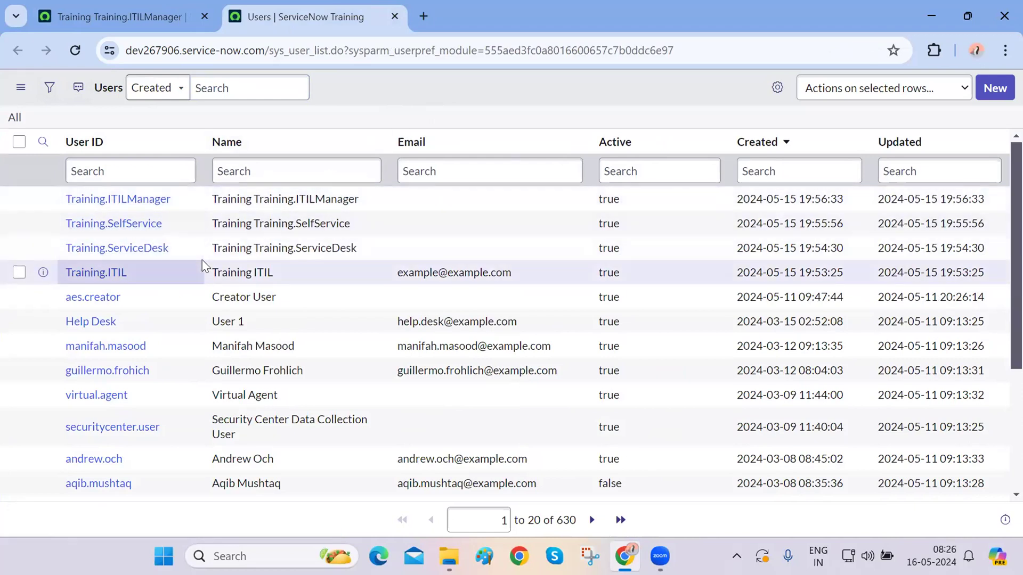
- Inspect the Training.ITIL email address, then return to the Training.ITILManager record tab
{"action": "left_click_drag", "start_coordinate": [398, 272], "coordinate": [558, 285]}
{"action": "double_click", "coordinate": [557, 285]}
{"action": "left_click", "coordinate": [488, 105]}
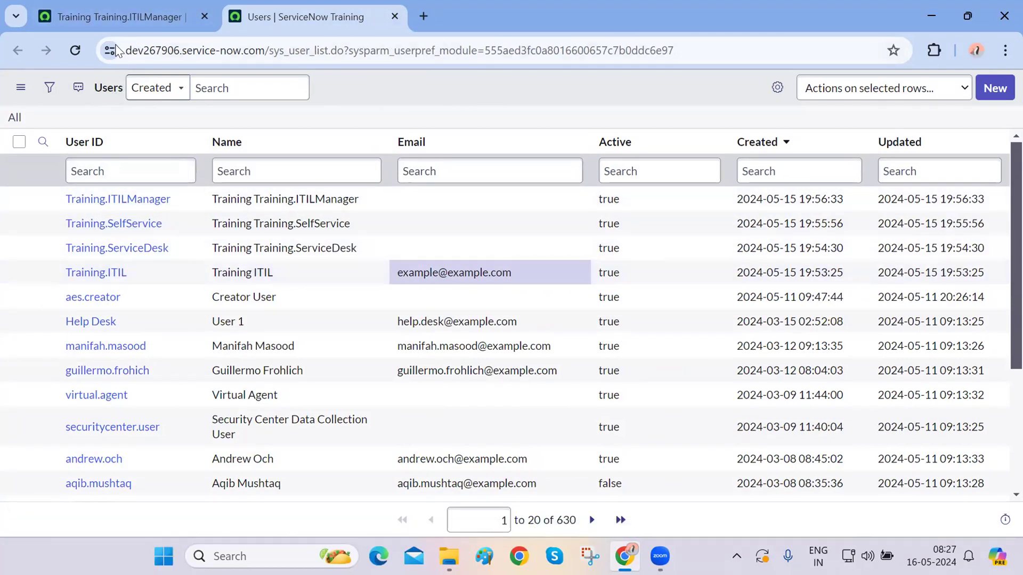
{"action": "left_click", "coordinate": [120, 22]}
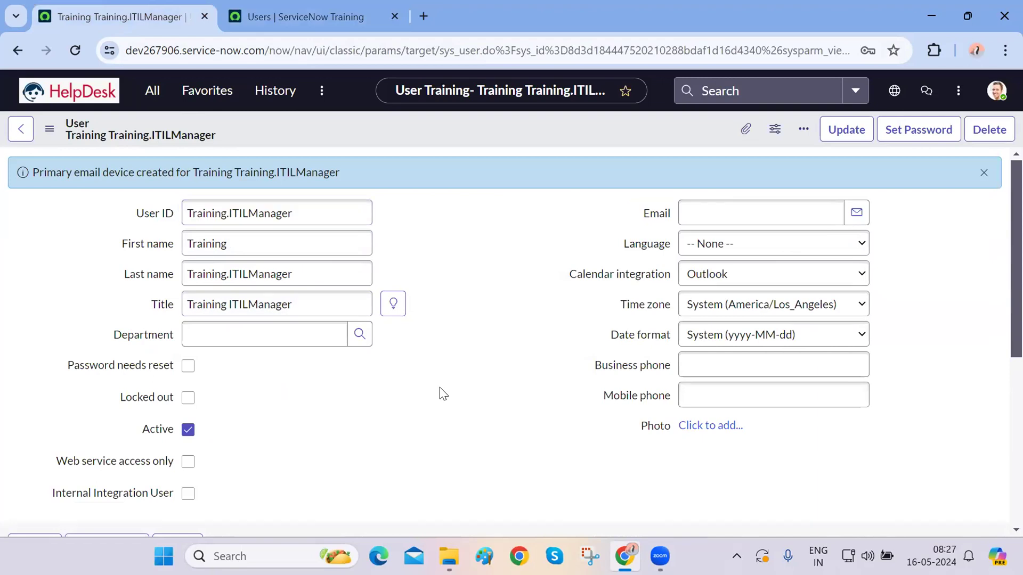
- Check that Training.ITILManager's Roles, Groups and Delegates lists are empty, then return to the Users tab
{"action": "scroll", "coordinate": [457, 395], "scroll_direction": "down", "scroll_amount": 5}
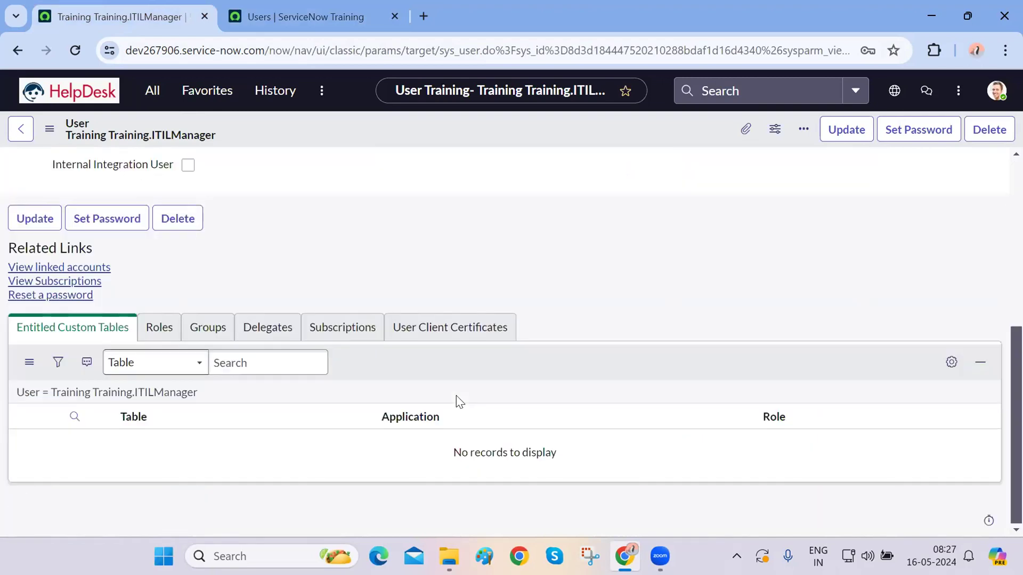
{"action": "left_click", "coordinate": [154, 333]}
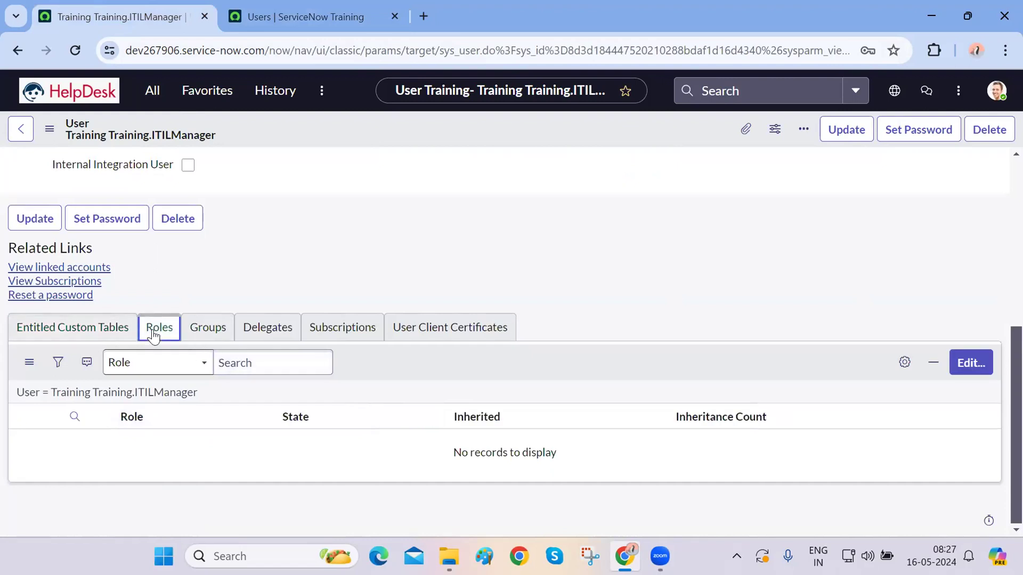
{"action": "left_click", "coordinate": [197, 336]}
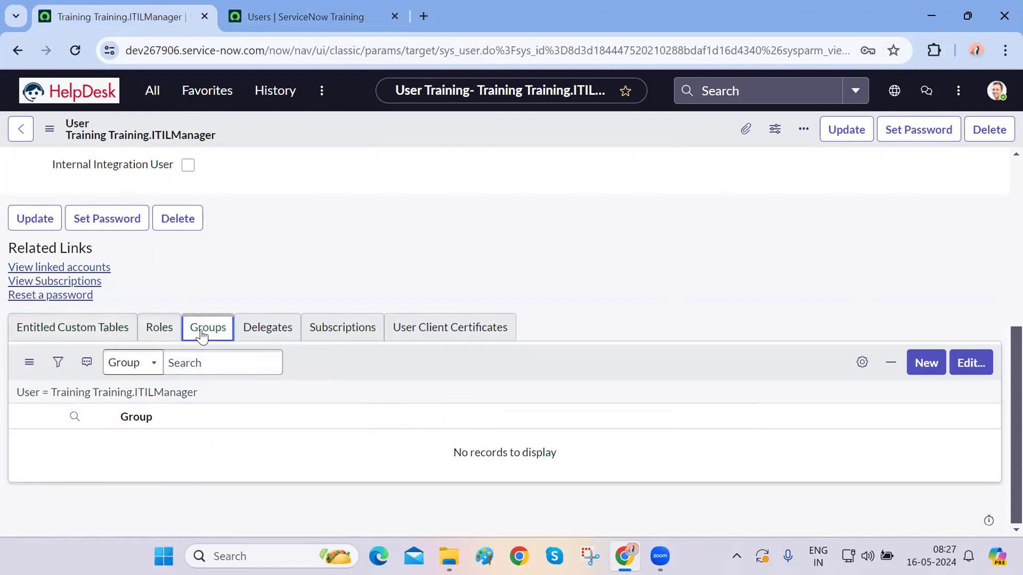
{"action": "left_click", "coordinate": [274, 329]}
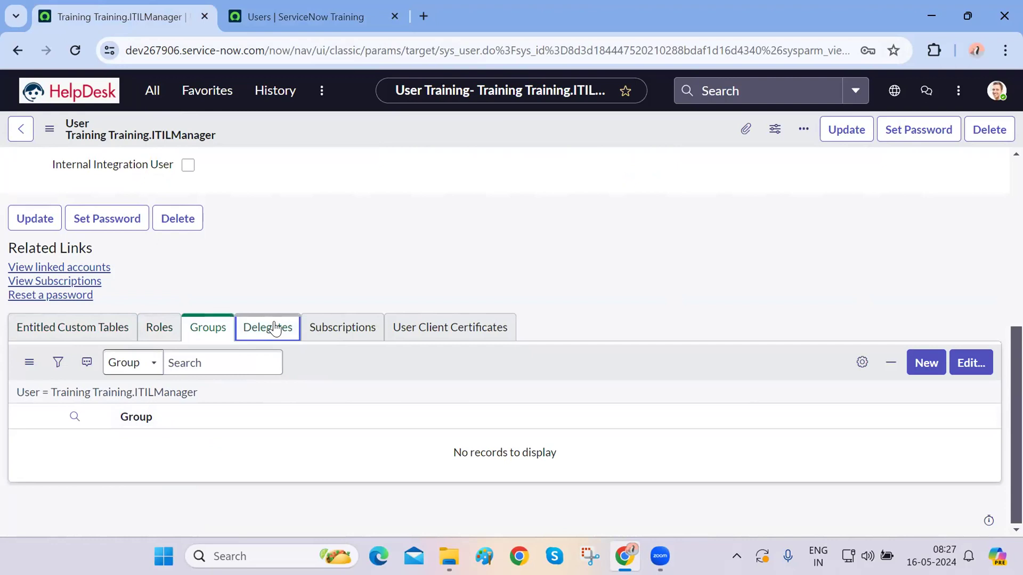
{"action": "left_click", "coordinate": [170, 326]}
{"action": "scroll", "coordinate": [672, 209], "scroll_direction": "up", "scroll_amount": 5}
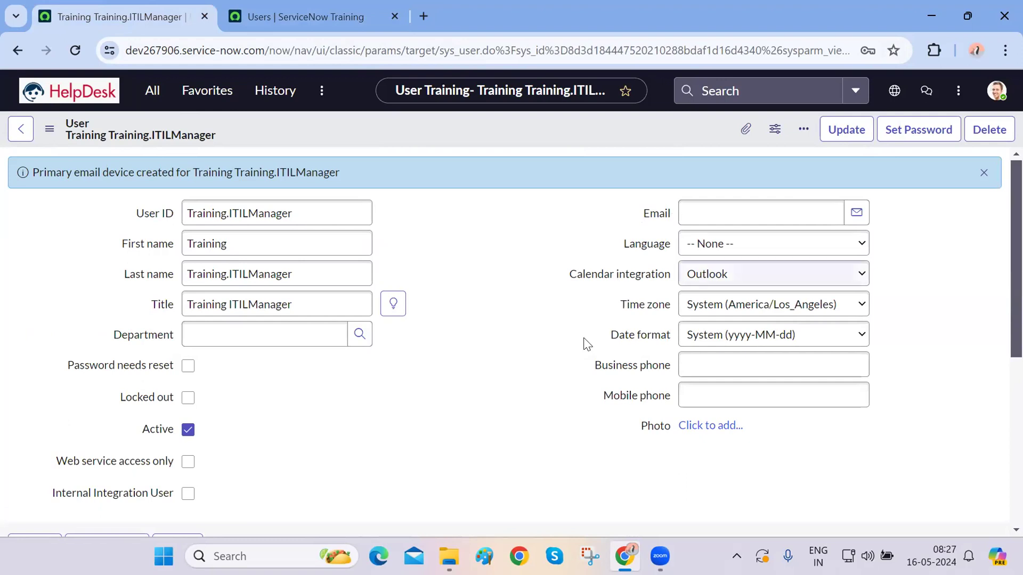
{"action": "scroll", "coordinate": [577, 352], "scroll_direction": "down", "scroll_amount": 5}
{"action": "scroll", "coordinate": [576, 352], "scroll_direction": "up", "scroll_amount": 5}
{"action": "scroll", "coordinate": [576, 353], "scroll_direction": "down", "scroll_amount": 5}
{"action": "scroll", "coordinate": [576, 353], "scroll_direction": "up", "scroll_amount": 5}
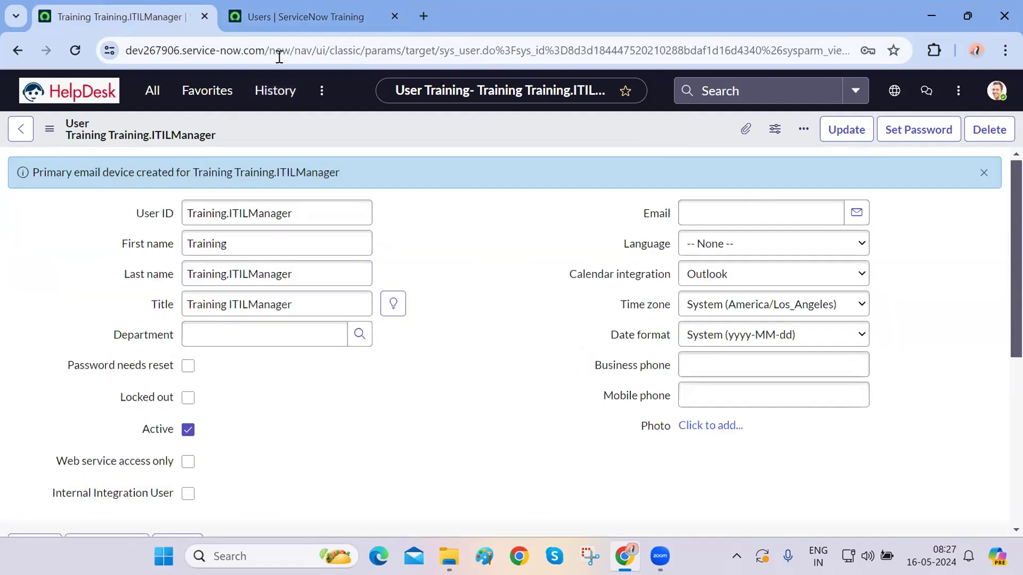
{"action": "left_click", "coordinate": [298, 17]}
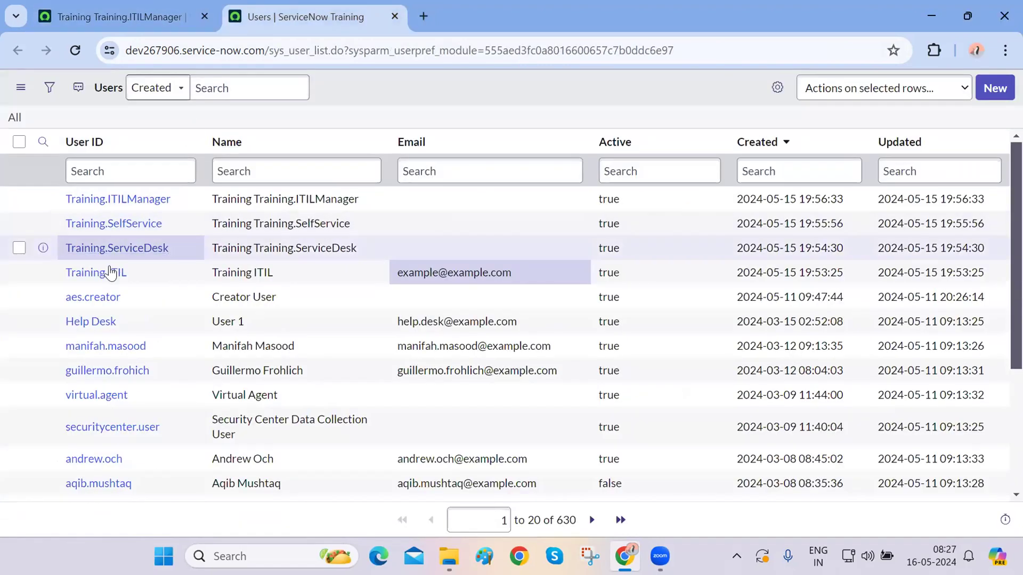
- Open the Training.ITIL record in a new tab and scroll to its related lists
{"action": "middle_click", "coordinate": [110, 273]}
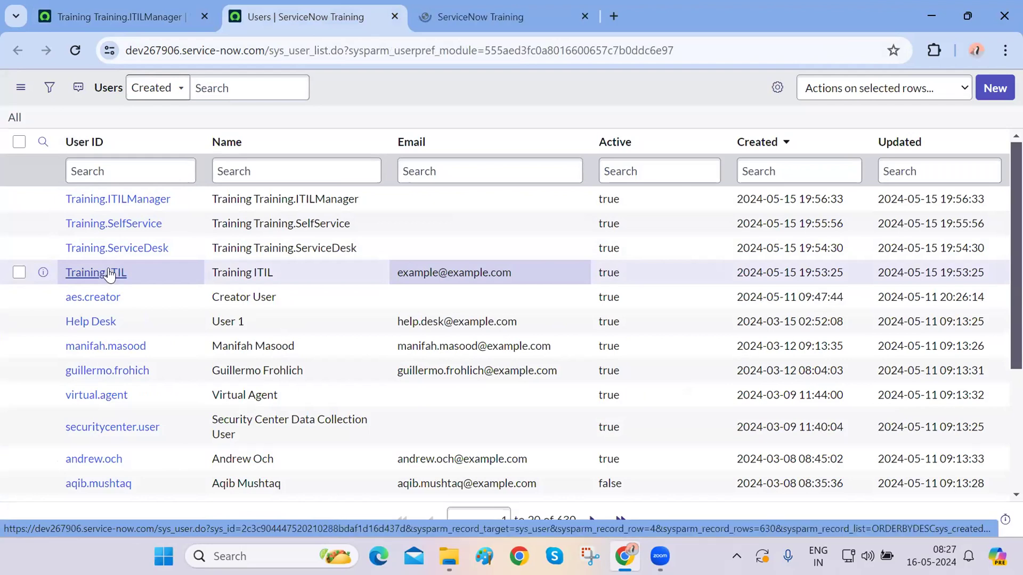
{"action": "key", "text": "ctrl+Tab"}
{"action": "scroll", "coordinate": [447, 381], "scroll_direction": "down", "scroll_amount": 5}
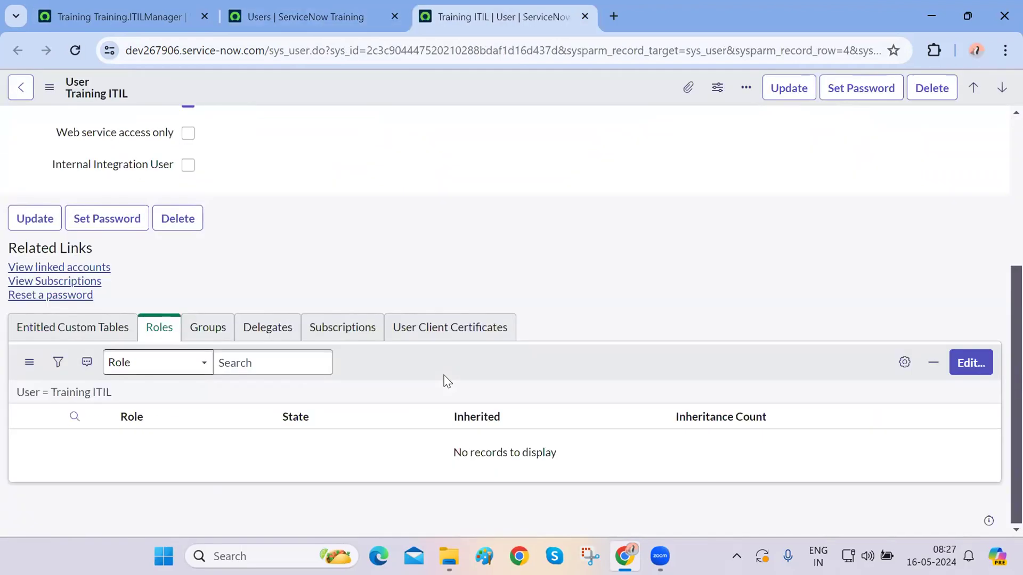
{"action": "scroll", "coordinate": [502, 262], "scroll_direction": "up", "scroll_amount": 5}
{"action": "scroll", "coordinate": [502, 263], "scroll_direction": "down", "scroll_amount": 5}
{"action": "scroll", "coordinate": [341, 275], "scroll_direction": "up", "scroll_amount": 5}
{"action": "scroll", "coordinate": [341, 274], "scroll_direction": "down", "scroll_amount": 5}
- Add the itil role to Training ITIL and save the role assignment
{"action": "left_click", "coordinate": [963, 369]}
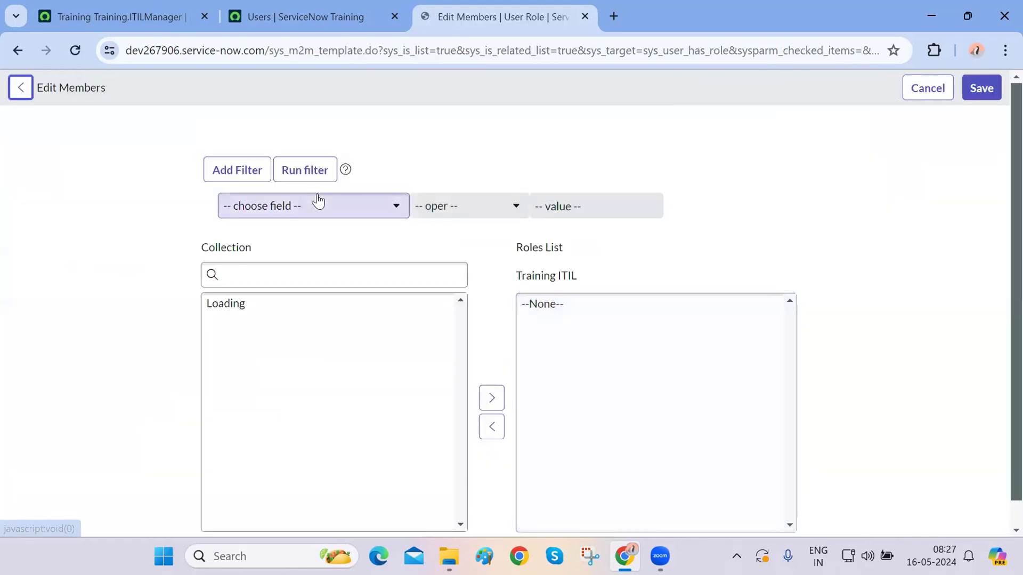
{"action": "left_click", "coordinate": [257, 272]}
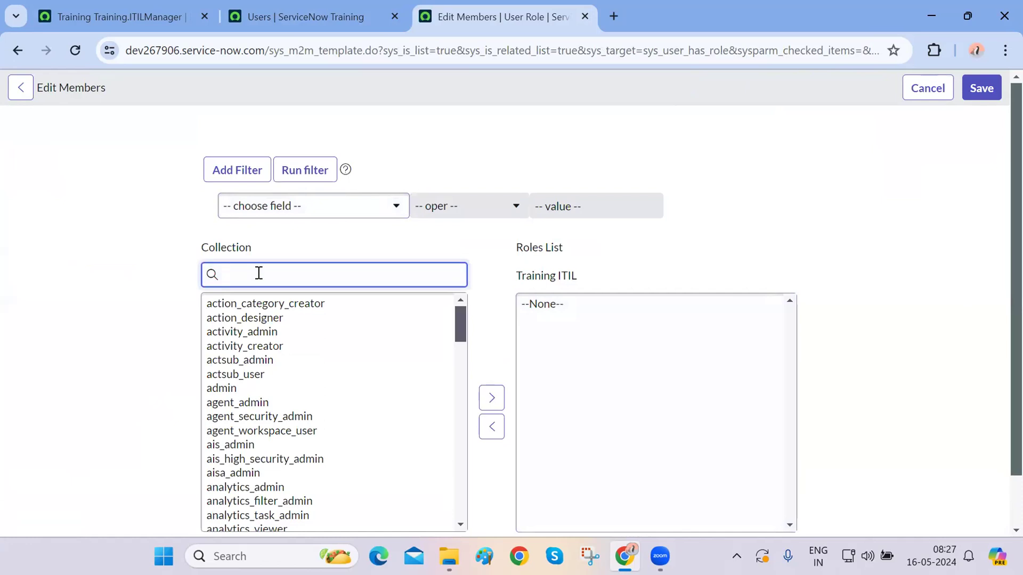
{"action": "left_click", "coordinate": [213, 304]}
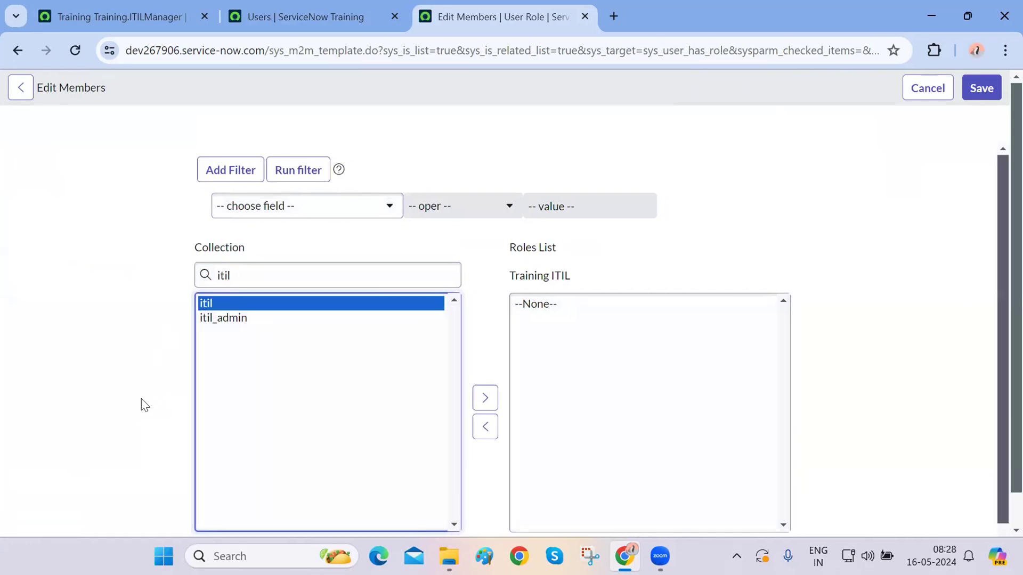
{"action": "scroll", "coordinate": [432, 356], "scroll_direction": "down", "scroll_amount": 1}
{"action": "left_click", "coordinate": [482, 357]}
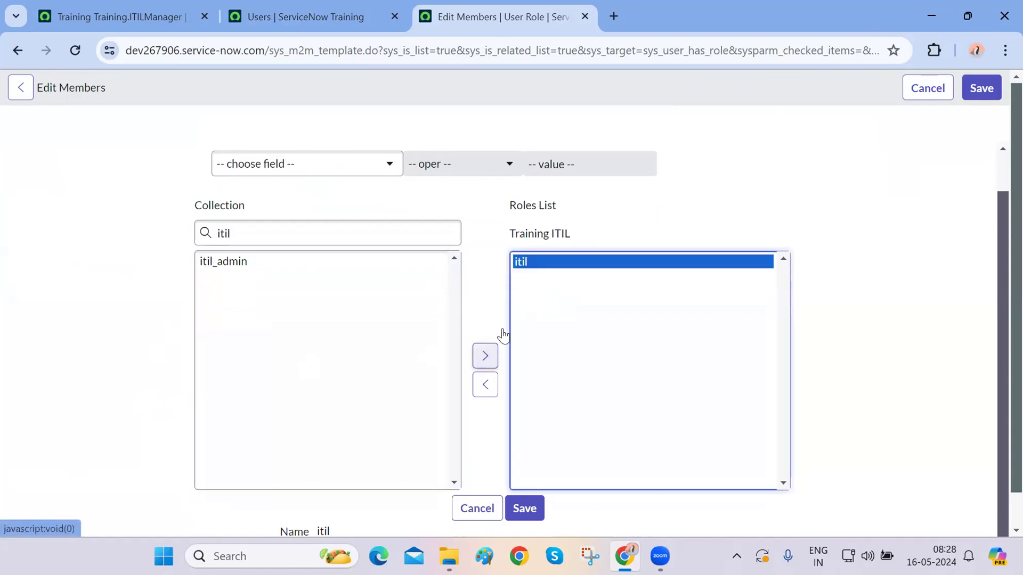
{"action": "left_click", "coordinate": [521, 509]}
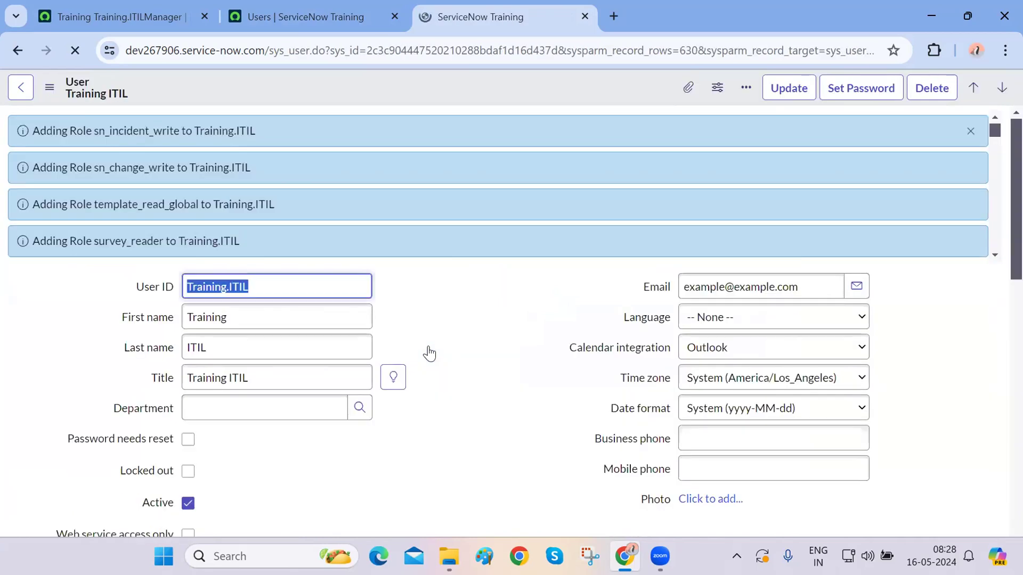
- Review the 41 roles, including the directly assigned itil role, then close the tab
{"action": "scroll", "coordinate": [429, 354], "scroll_direction": "down", "scroll_amount": 15}
{"action": "scroll", "coordinate": [429, 353], "scroll_direction": "up", "scroll_amount": 5}
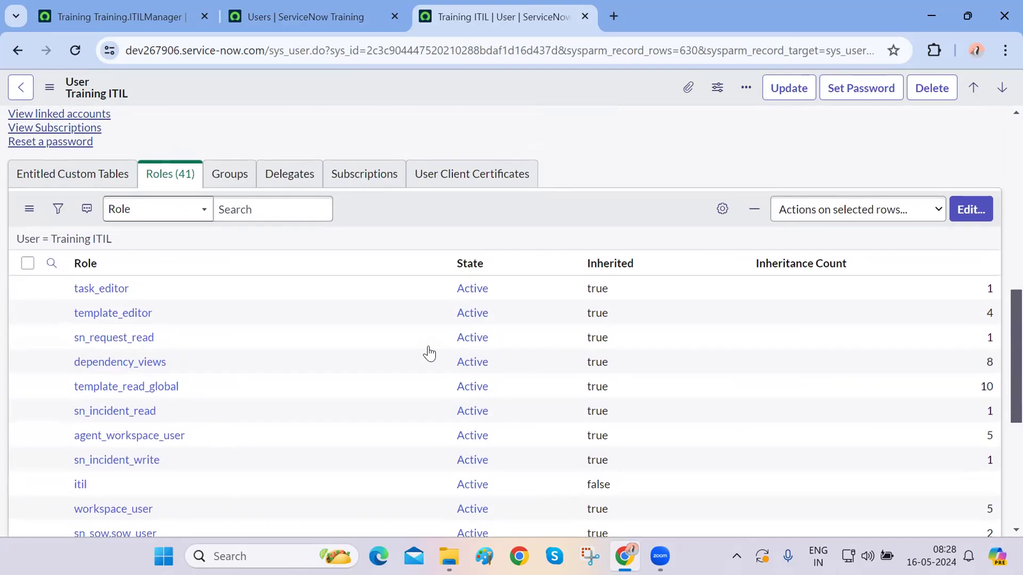
{"action": "scroll", "coordinate": [428, 353], "scroll_direction": "up", "scroll_amount": 15}
{"action": "left_click_drag", "start_coordinate": [270, 238], "coordinate": [277, 189]}
{"action": "left_click", "coordinate": [418, 284]}
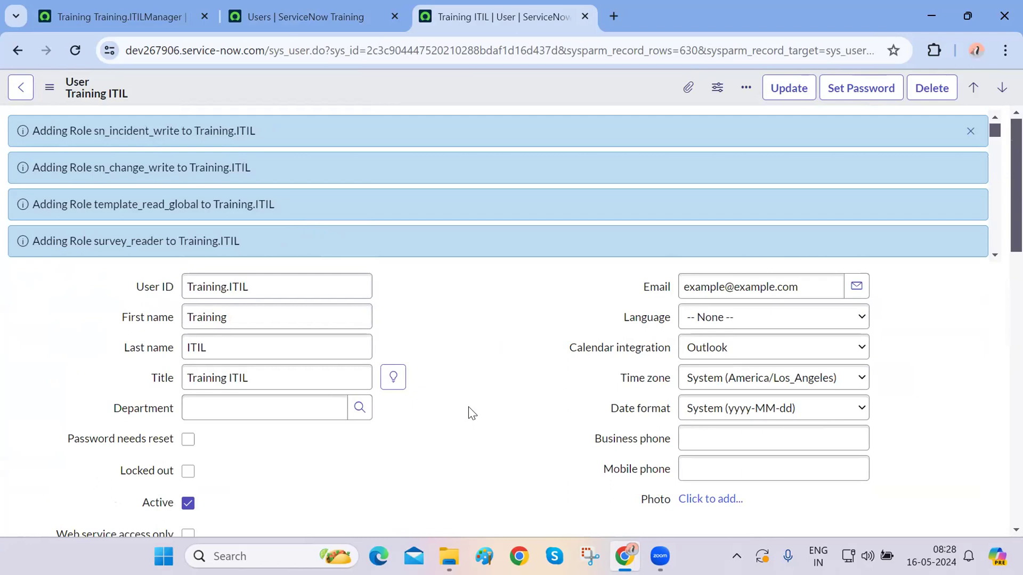
{"action": "scroll", "coordinate": [469, 409], "scroll_direction": "down", "scroll_amount": 15}
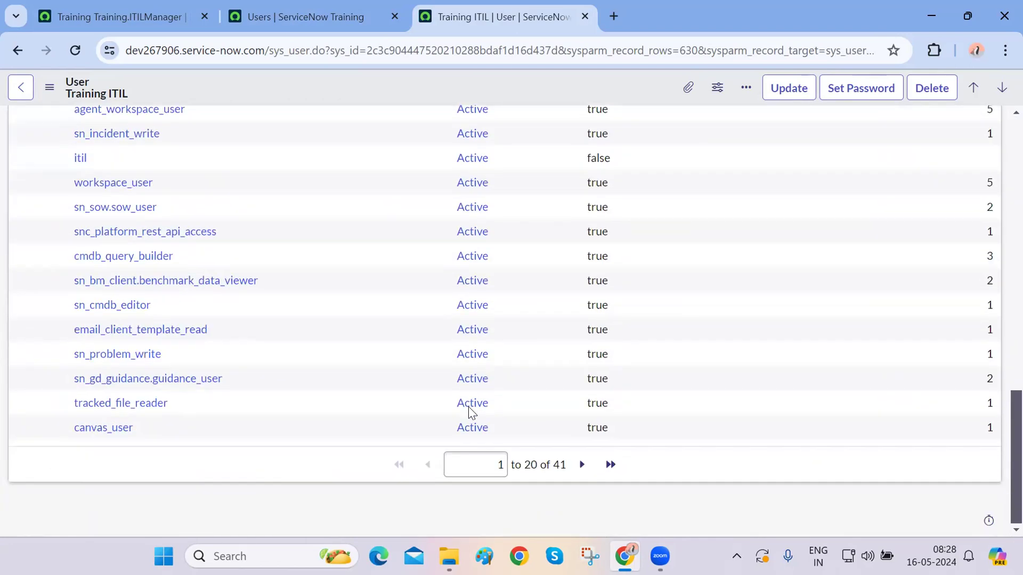
{"action": "scroll", "coordinate": [469, 407], "scroll_direction": "up", "scroll_amount": 5}
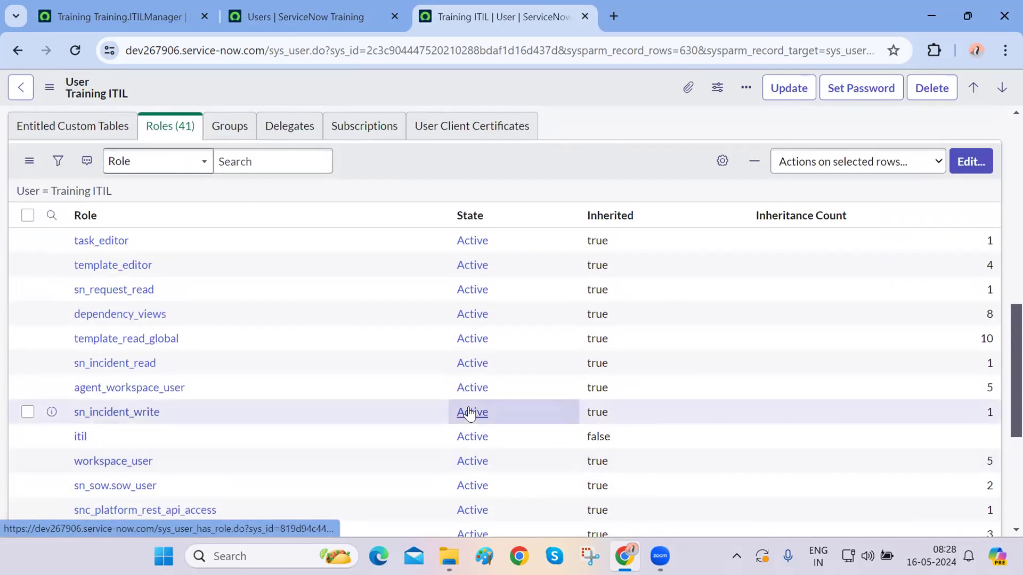
{"action": "double_click", "coordinate": [80, 438]}
{"action": "scroll", "coordinate": [145, 442], "scroll_direction": "down", "scroll_amount": 5}
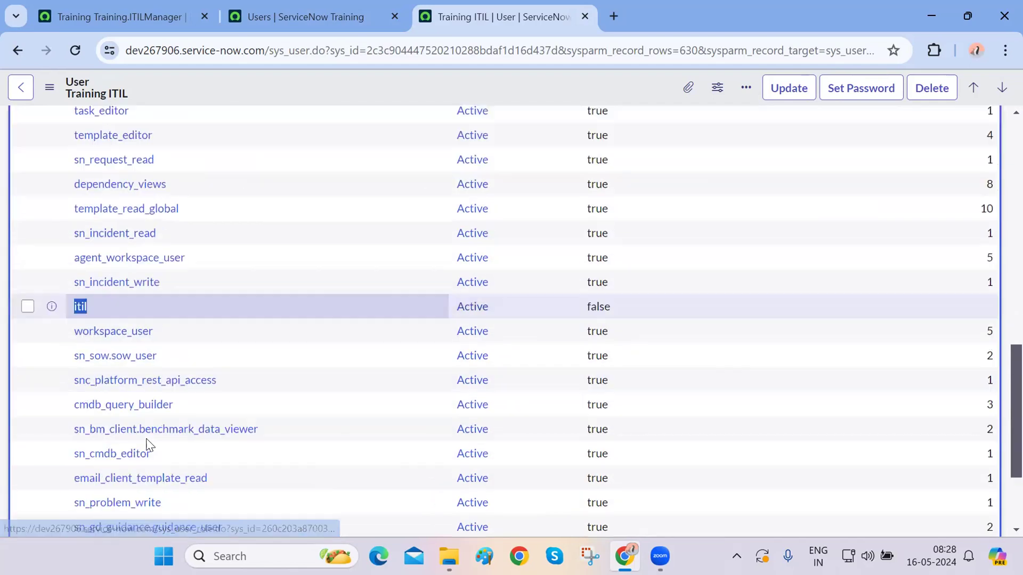
{"action": "scroll", "coordinate": [148, 443], "scroll_direction": "up", "scroll_amount": 4}
{"action": "scroll", "coordinate": [147, 445], "scroll_direction": "up", "scroll_amount": 4}
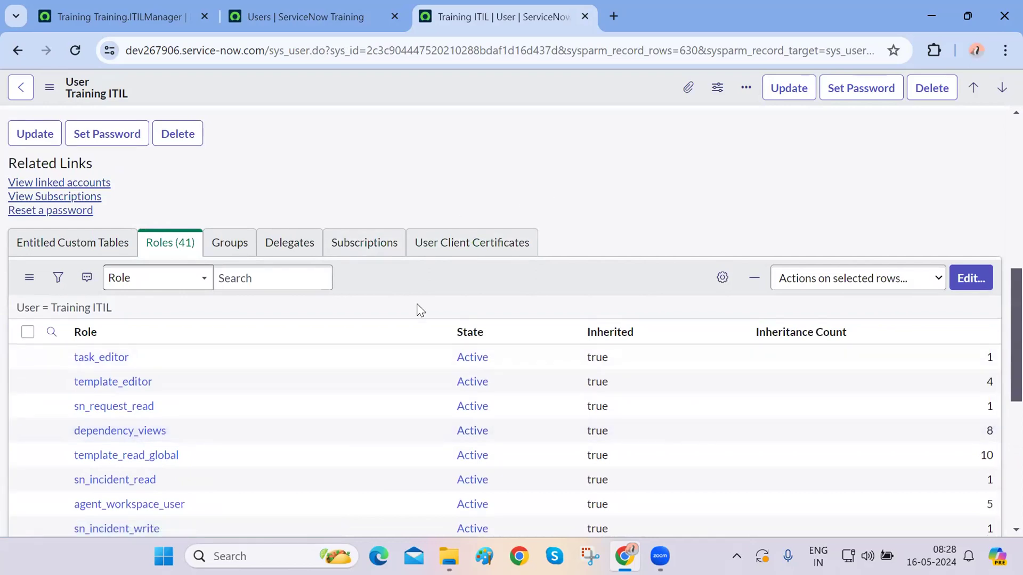
{"action": "scroll", "coordinate": [421, 310], "scroll_direction": "up", "scroll_amount": 10}
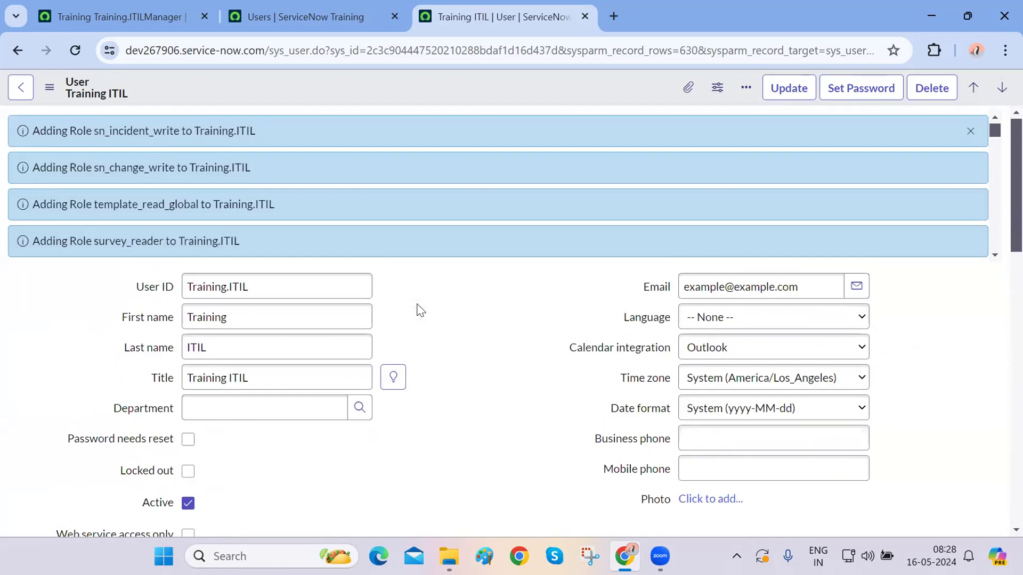
{"action": "key", "text": "ctrl+w"}
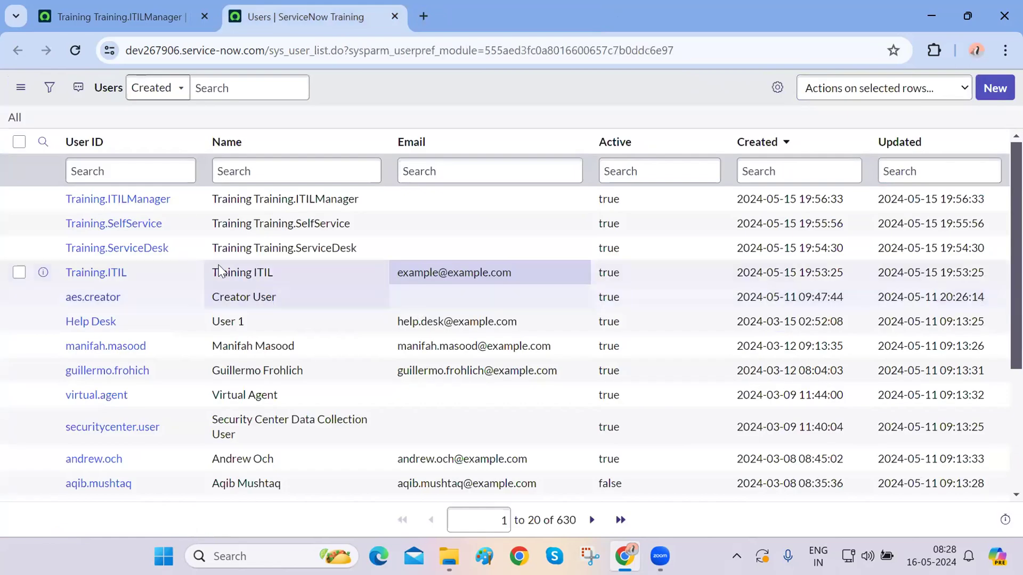
- Open the Training.ServiceDesk user record and begin editing its roles
{"action": "left_click", "coordinate": [127, 256], "text": "ctrl"}
{"action": "key", "text": "ctrl+Tab"}
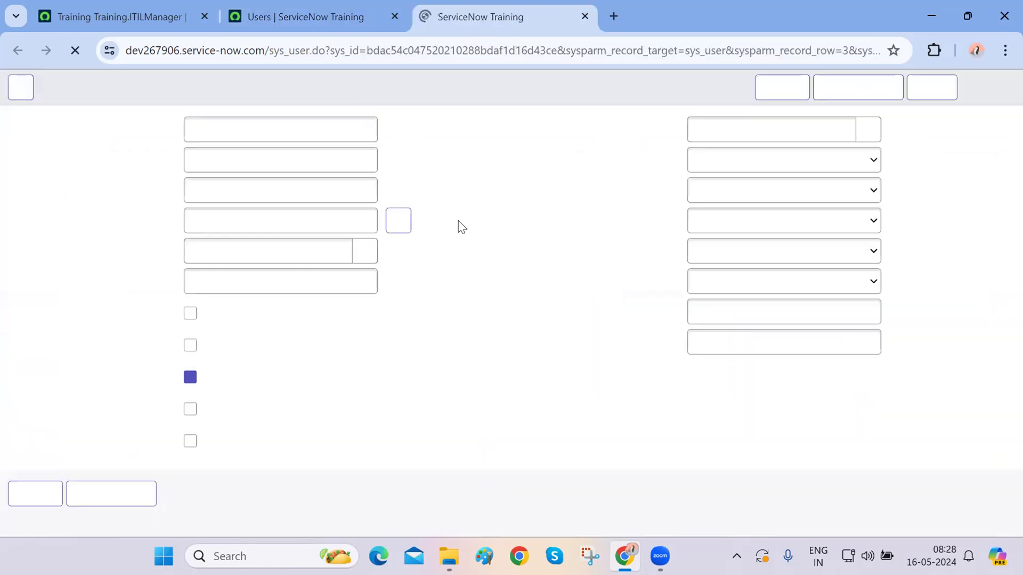
{"action": "scroll", "coordinate": [458, 359], "scroll_direction": "down", "scroll_amount": 4}
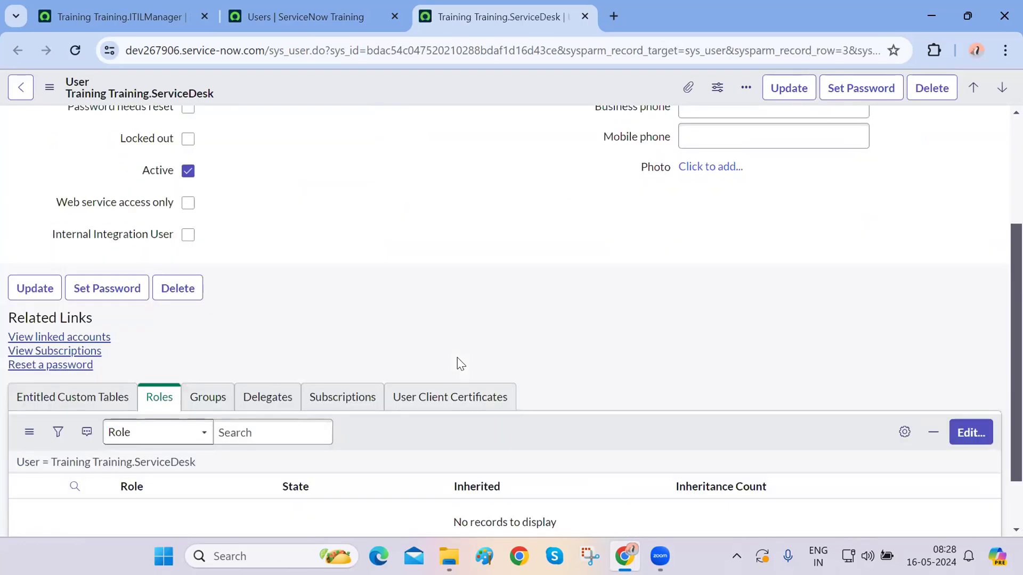
{"action": "scroll", "coordinate": [457, 363], "scroll_direction": "down", "scroll_amount": 4}
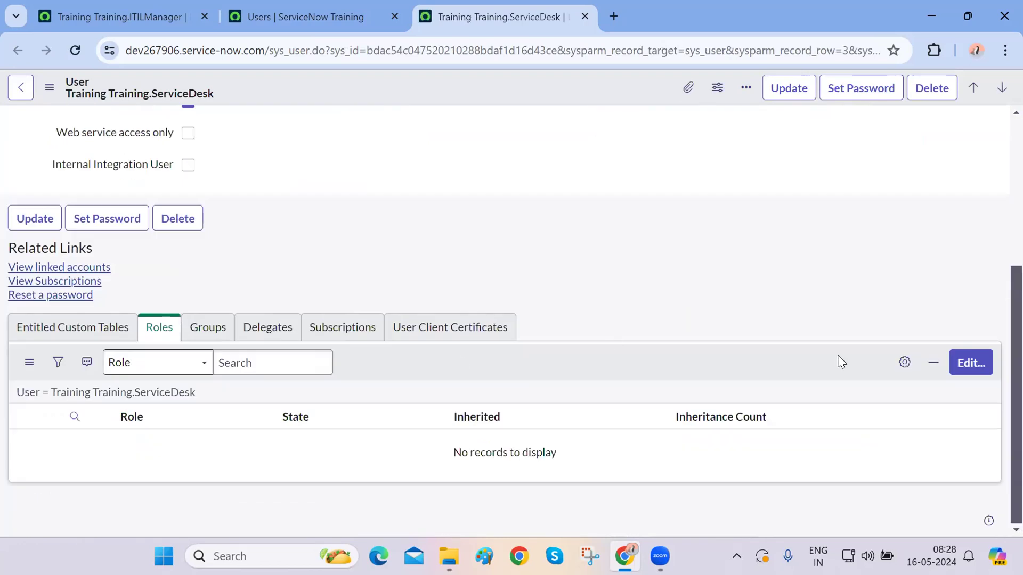
{"action": "left_click", "coordinate": [979, 369]}
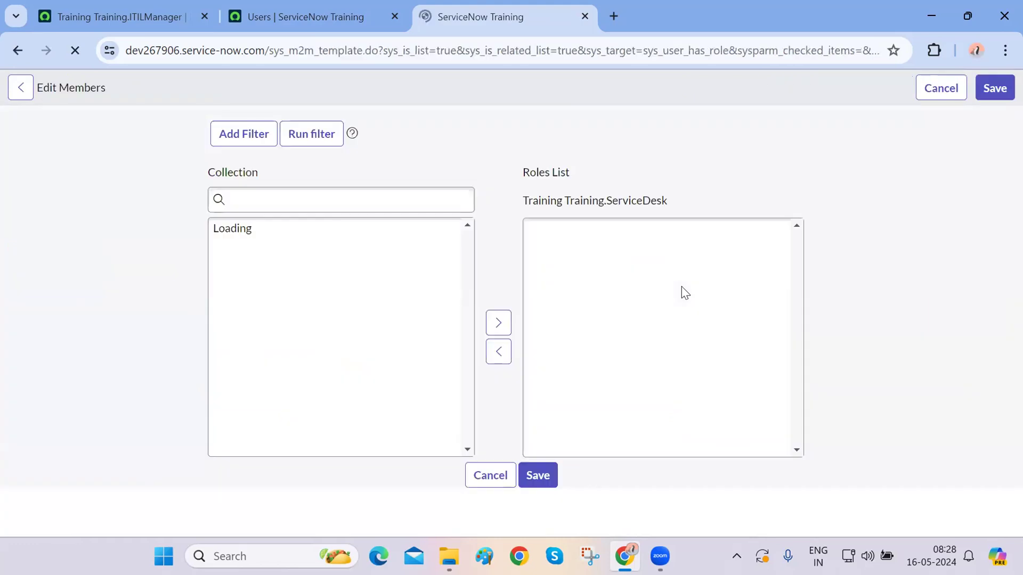
- Add the itil role to Training.ServiceDesk, save, and close the record
{"action": "left_click", "coordinate": [288, 275]}
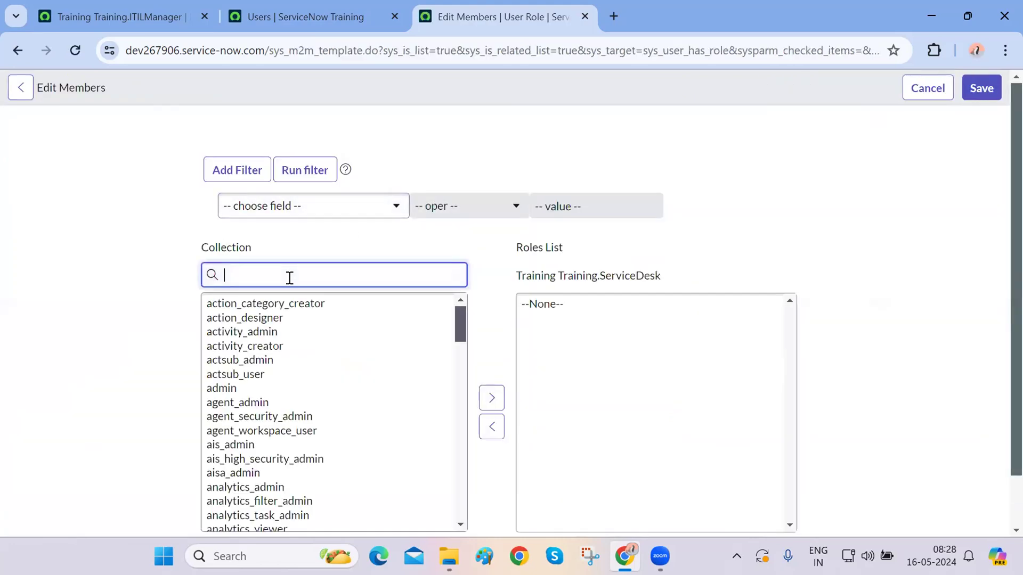
{"action": "type", "text": "itil"}
{"action": "left_click", "coordinate": [242, 306]}
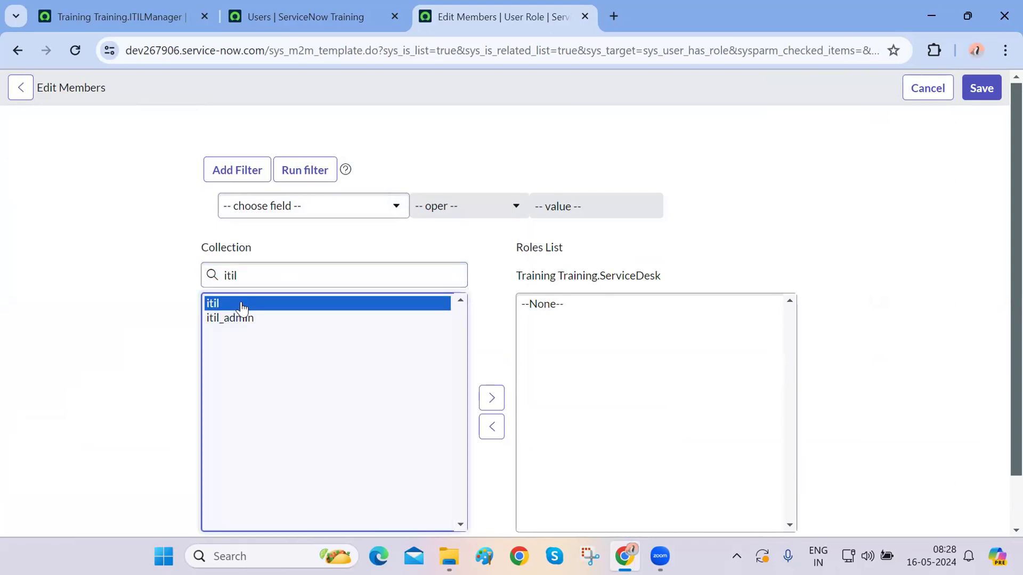
{"action": "double_click", "coordinate": [243, 307]}
{"action": "scroll", "coordinate": [487, 367], "scroll_direction": "down", "scroll_amount": 1}
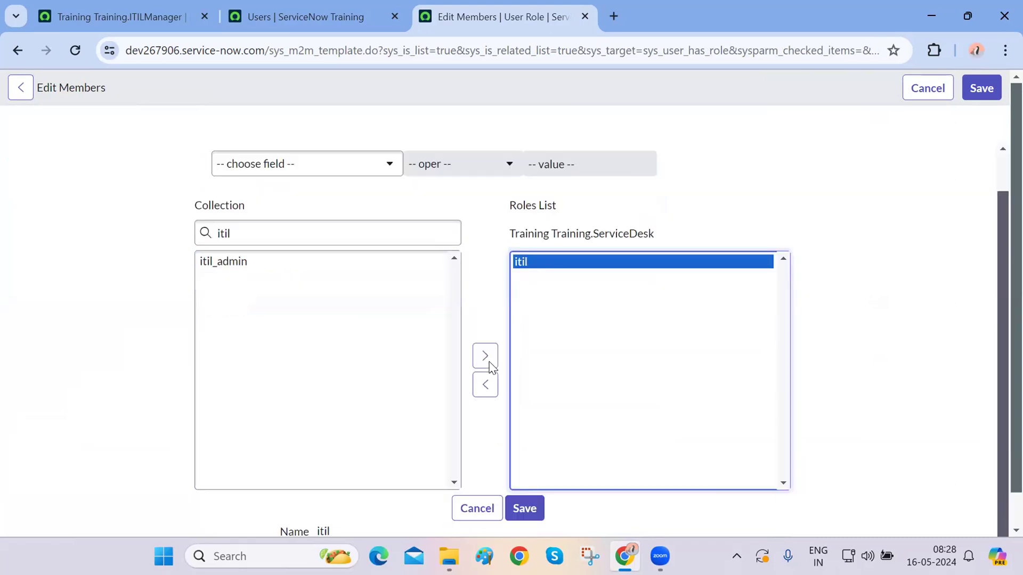
{"action": "left_click", "coordinate": [521, 507]}
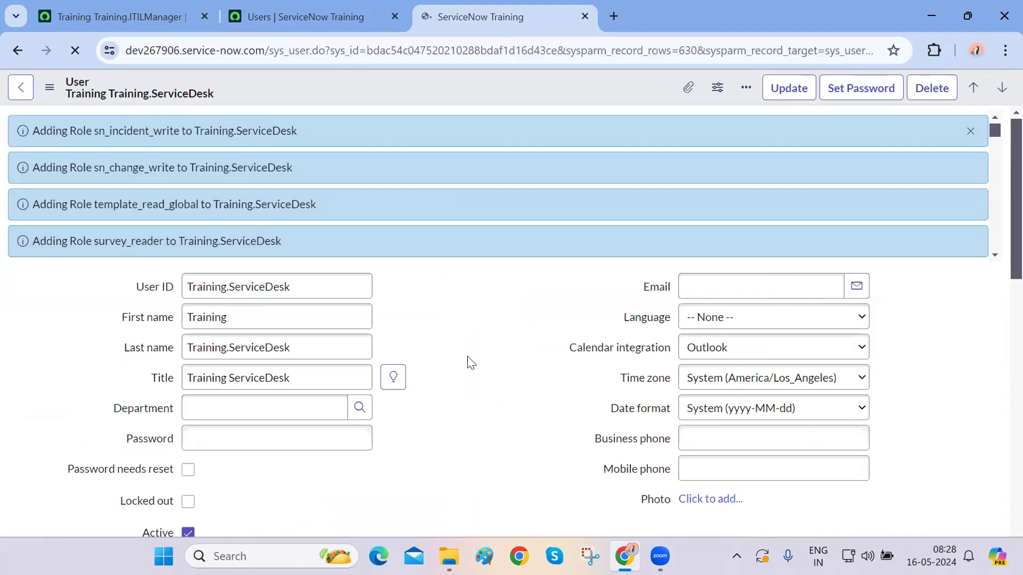
{"action": "scroll", "coordinate": [468, 359], "scroll_direction": "down", "scroll_amount": 10}
{"action": "scroll", "coordinate": [333, 321], "scroll_direction": "up", "scroll_amount": 10}
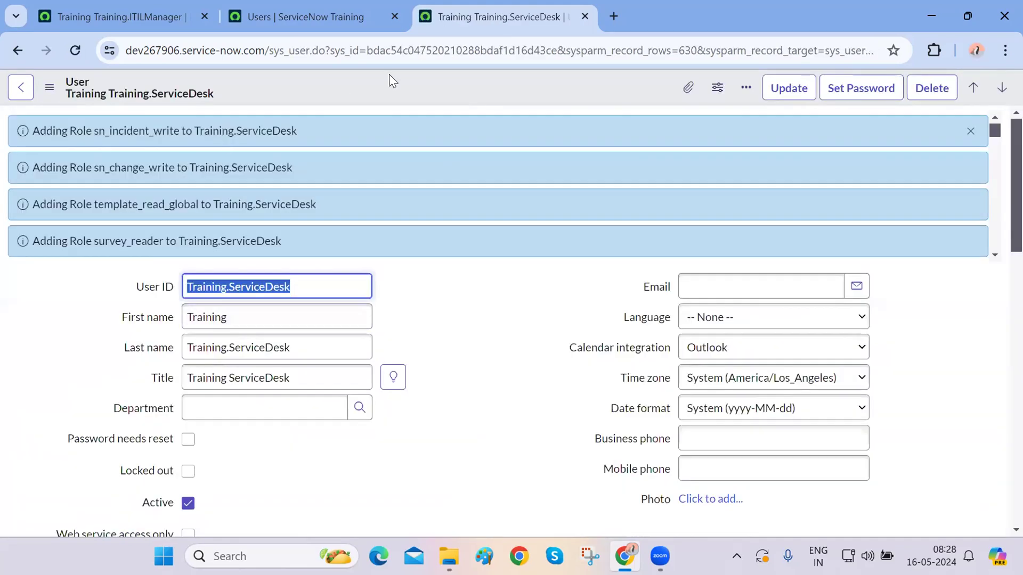
{"action": "key", "text": "ctrl+w"}
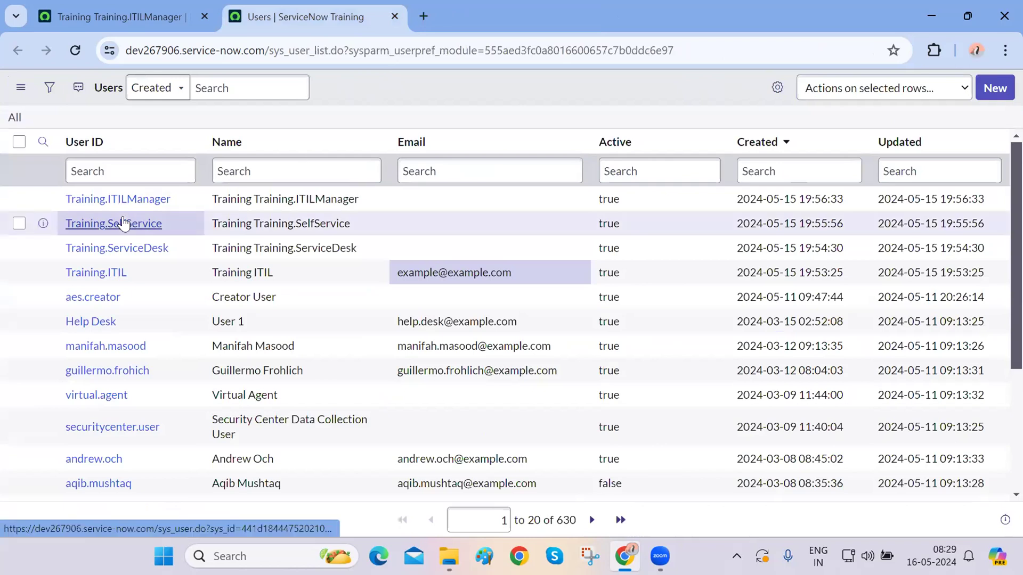
- Review Training.SelfService's record and close it, leaving it without roles
{"action": "left_click", "coordinate": [122, 222], "text": "ctrl"}
{"action": "key", "text": "ctrl+Tab"}
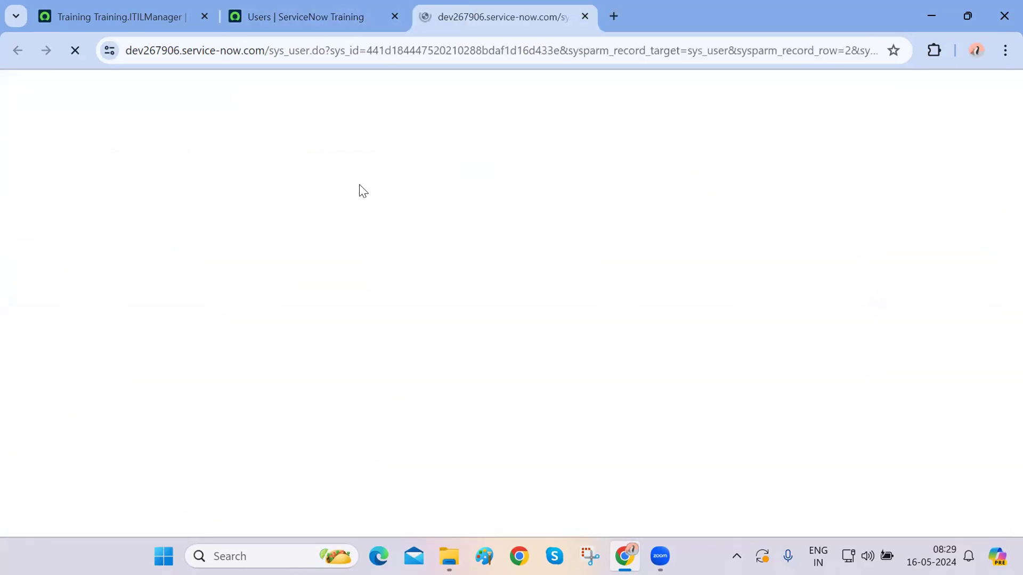
{"action": "scroll", "coordinate": [468, 333], "scroll_direction": "down", "scroll_amount": 5}
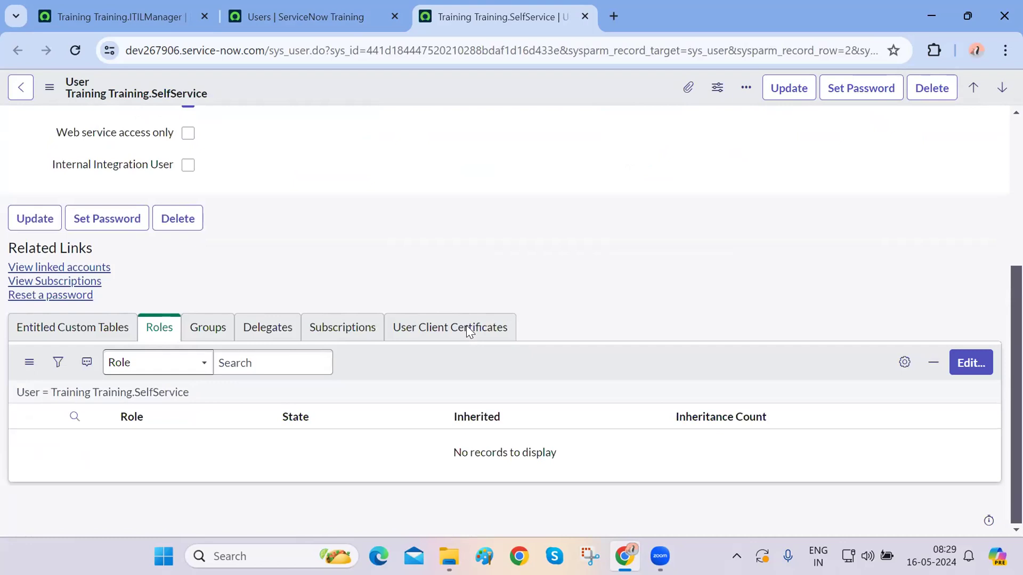
{"action": "scroll", "coordinate": [468, 333], "scroll_direction": "up", "scroll_amount": 5}
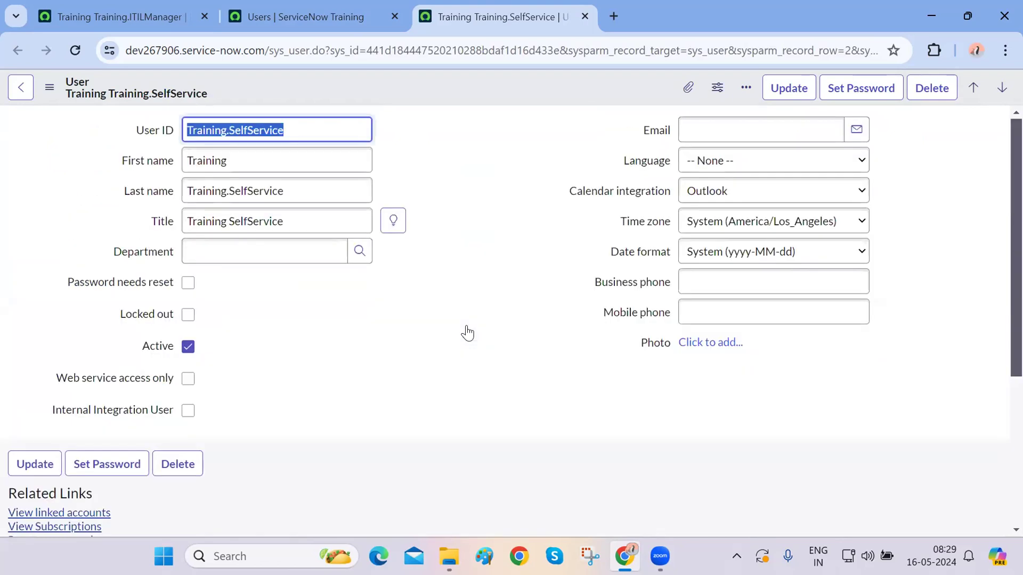
{"action": "key", "text": "ctrl+w"}
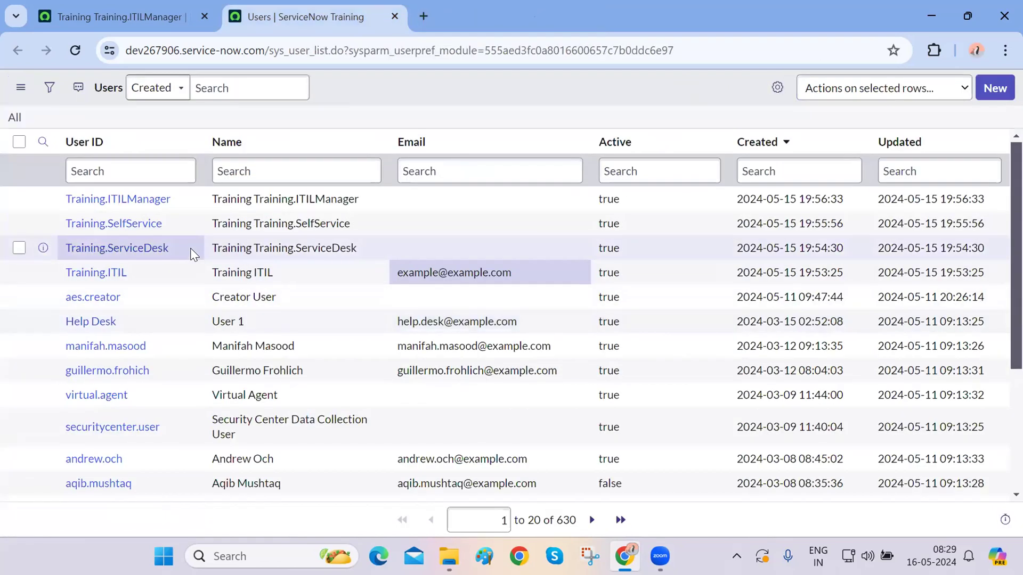
- Open the Training.ITILManager user record and begin editing its roles
{"action": "left_click", "coordinate": [126, 201], "text": "ctrl"}
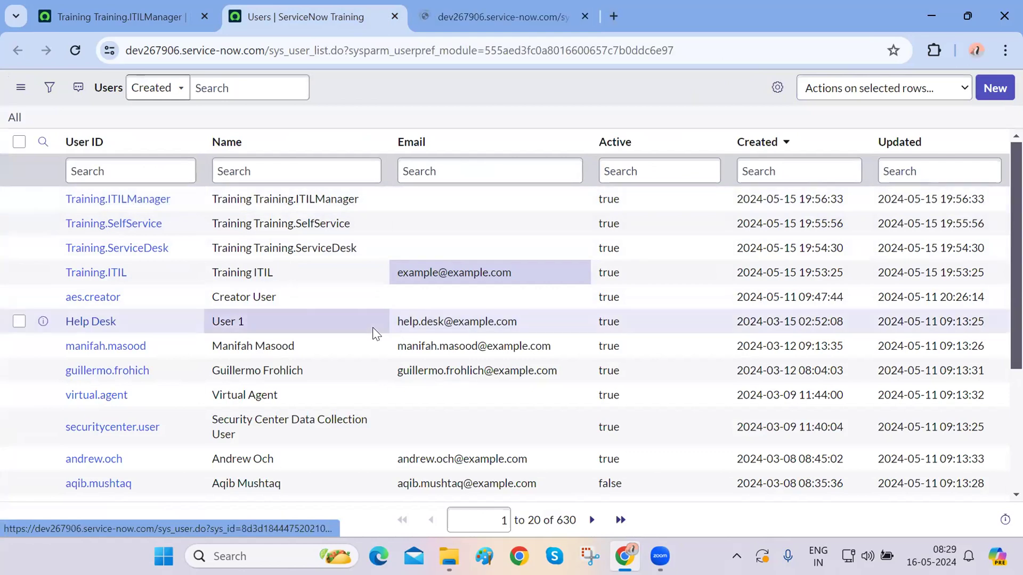
{"action": "key", "text": "ctrl+Tab"}
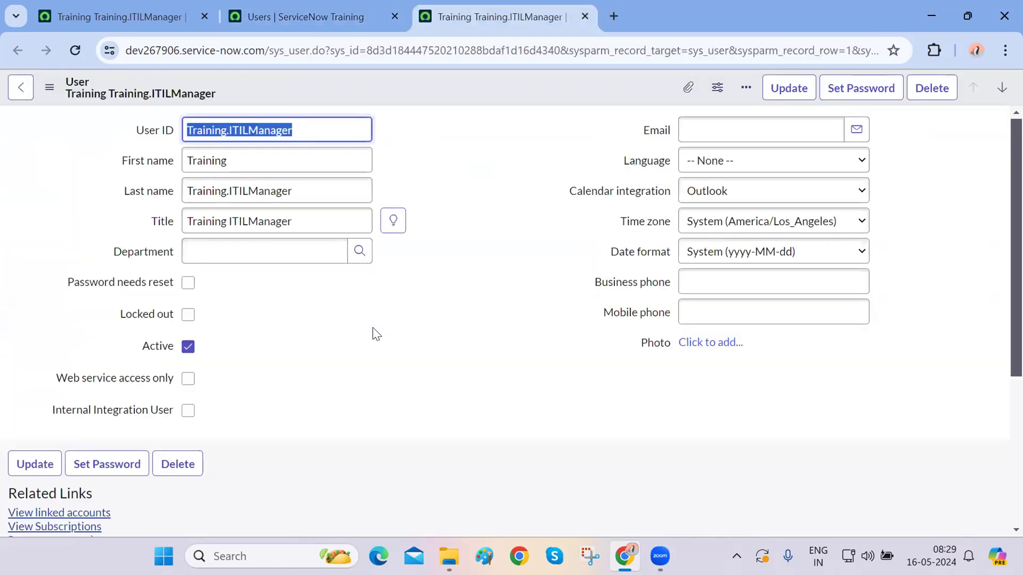
{"action": "scroll", "coordinate": [376, 334], "scroll_direction": "down", "scroll_amount": 5}
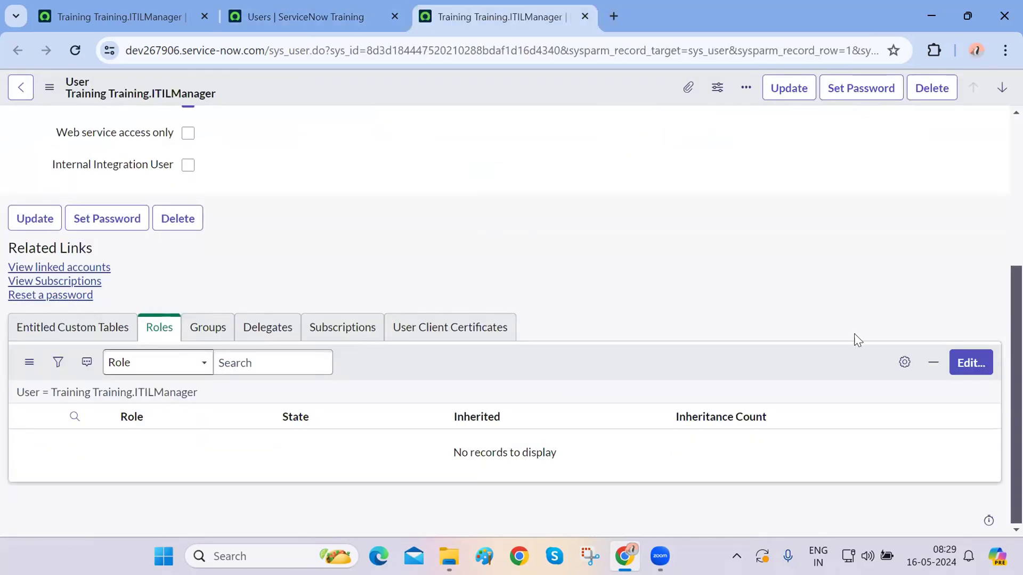
{"action": "left_click", "coordinate": [970, 362]}
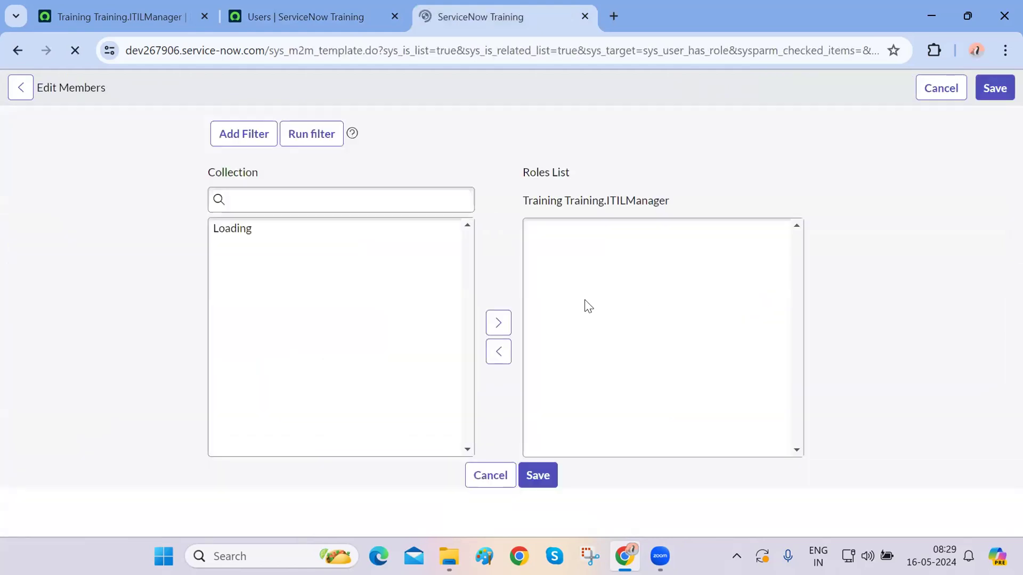
- Add the itil and itil_admin roles to Training.ITILManager and save
{"action": "left_click", "coordinate": [297, 276]}
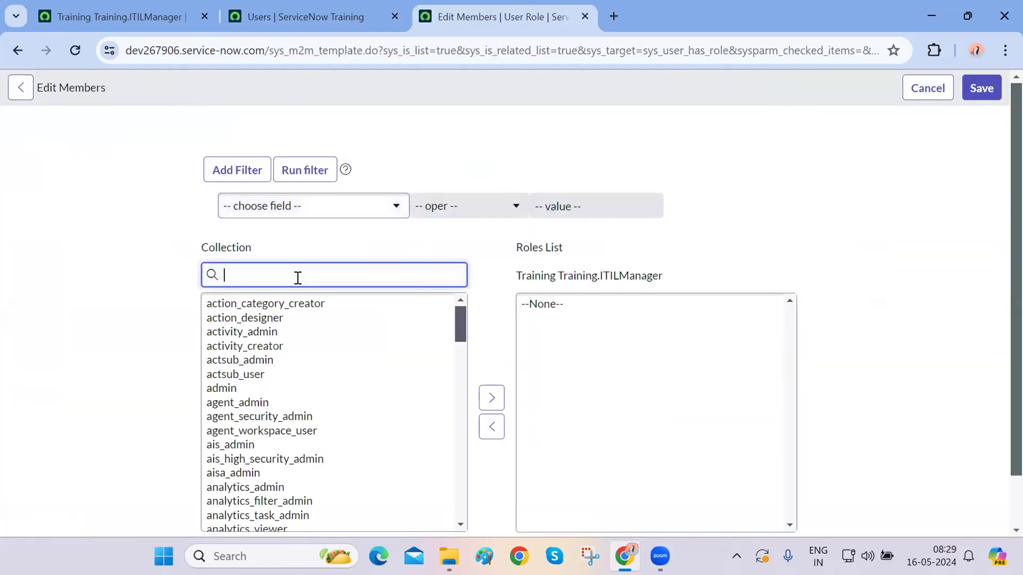
{"action": "left_click", "coordinate": [245, 307]}
{"action": "double_click", "coordinate": [244, 309]}
{"action": "double_click", "coordinate": [223, 305]}
{"action": "left_click", "coordinate": [904, 273]}
{"action": "scroll", "coordinate": [905, 273], "scroll_direction": "down", "scroll_amount": 1}
{"action": "left_click", "coordinate": [527, 507]}
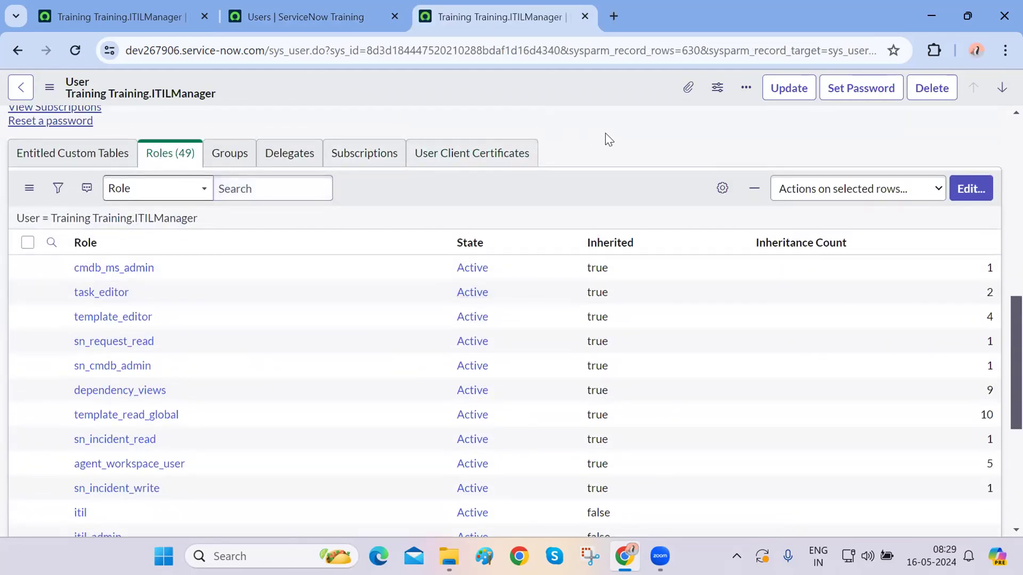
- Close Training.ITILManager, refresh the Users list, and check then close Training.ServiceDesk
{"action": "key", "text": "ctrl+w"}
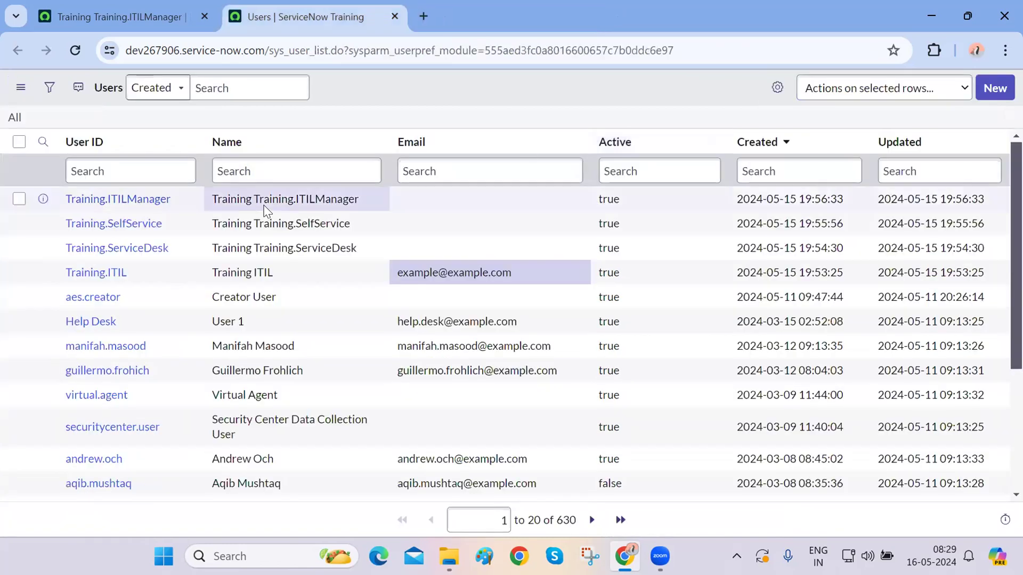
{"action": "left_click", "coordinate": [75, 50]}
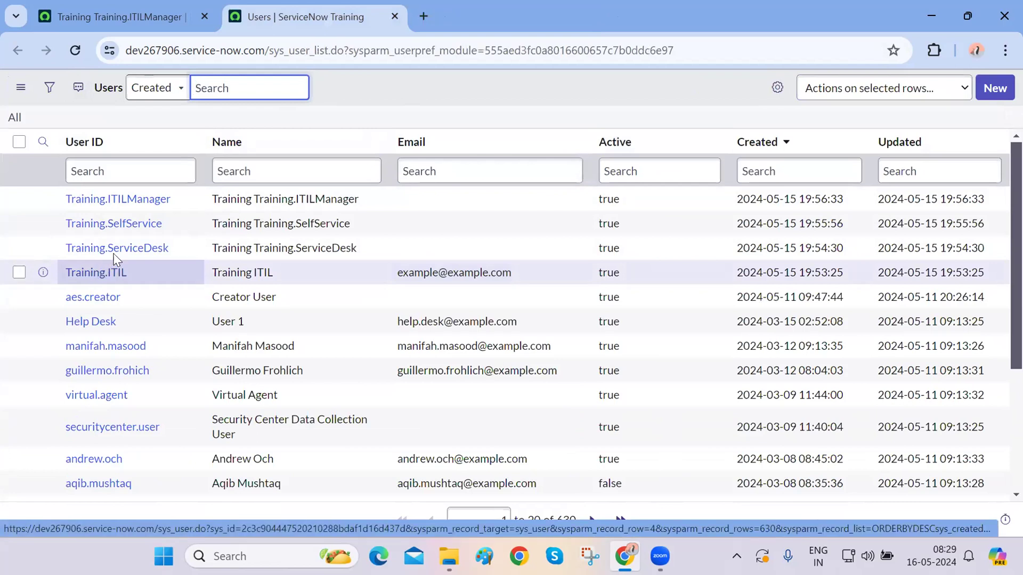
{"action": "middle_click", "coordinate": [116, 253]}
{"action": "key", "text": "ctrl+Tab"}
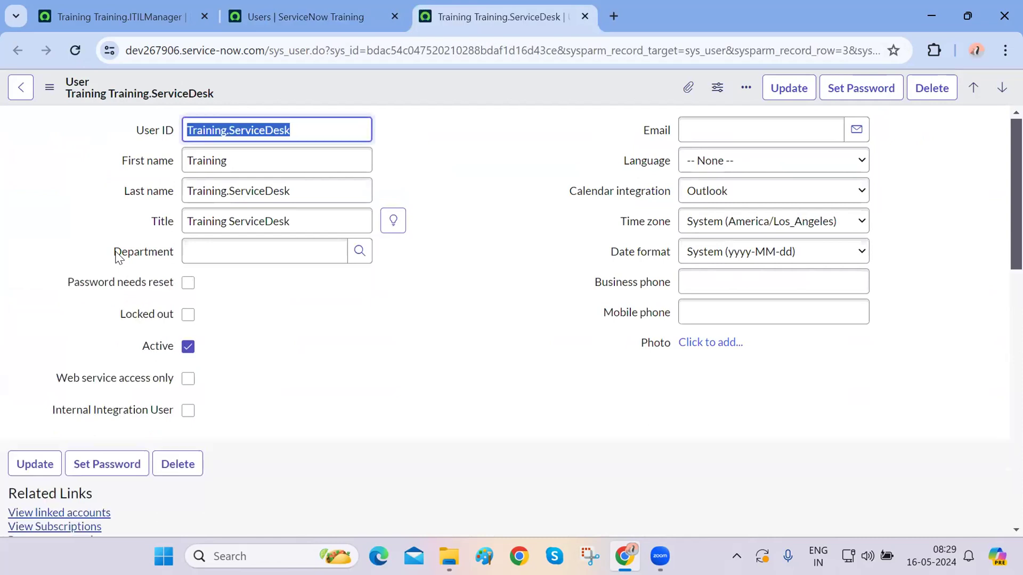
{"action": "key", "text": "ctrl+w"}
- Generate a new password for Training.SelfService, reveal it, and copy it
{"action": "middle_click", "coordinate": [113, 226]}
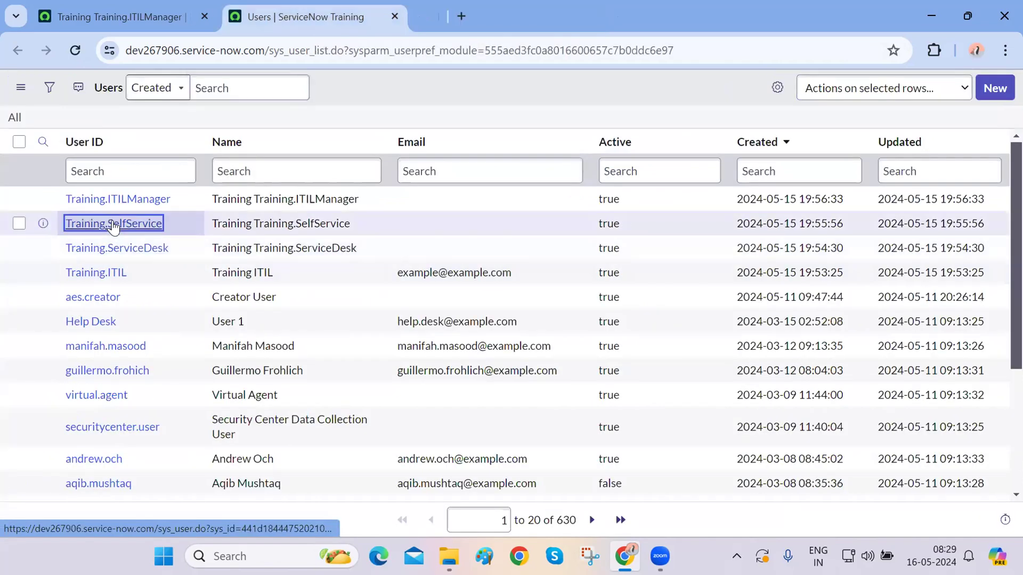
{"action": "key", "text": "ctrl+Tab"}
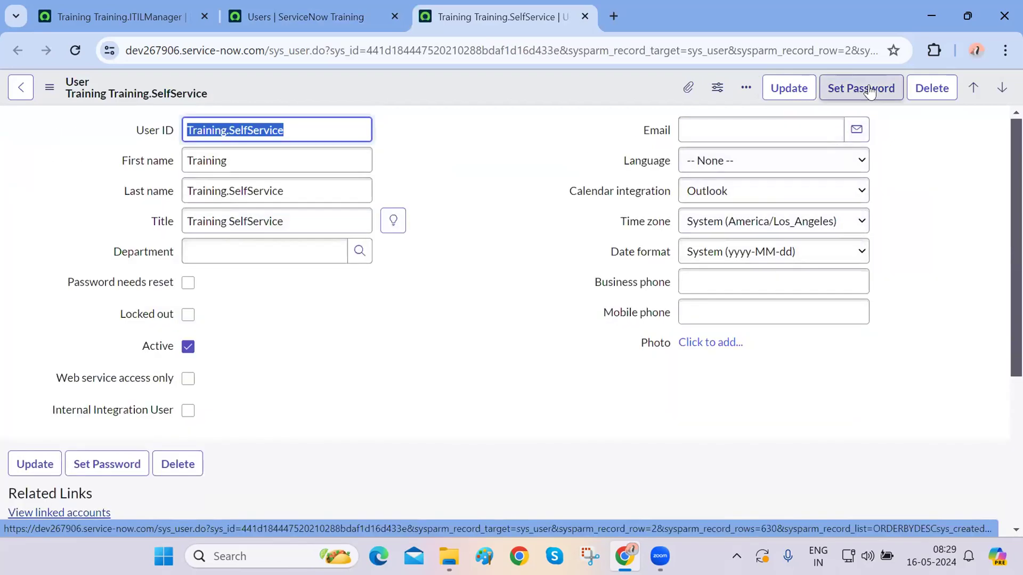
{"action": "left_click", "coordinate": [869, 90]}
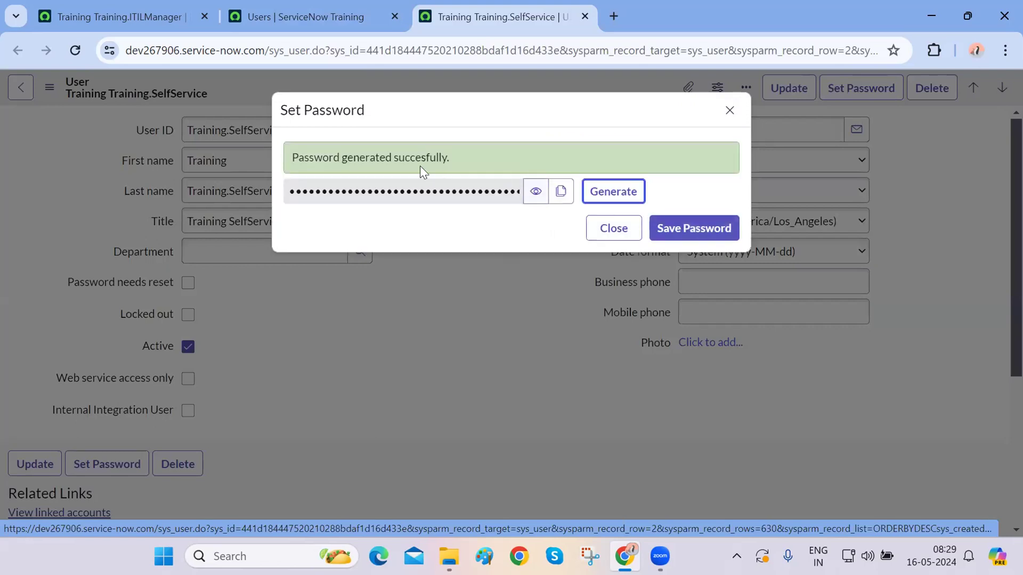
{"action": "left_click", "coordinate": [536, 193]}
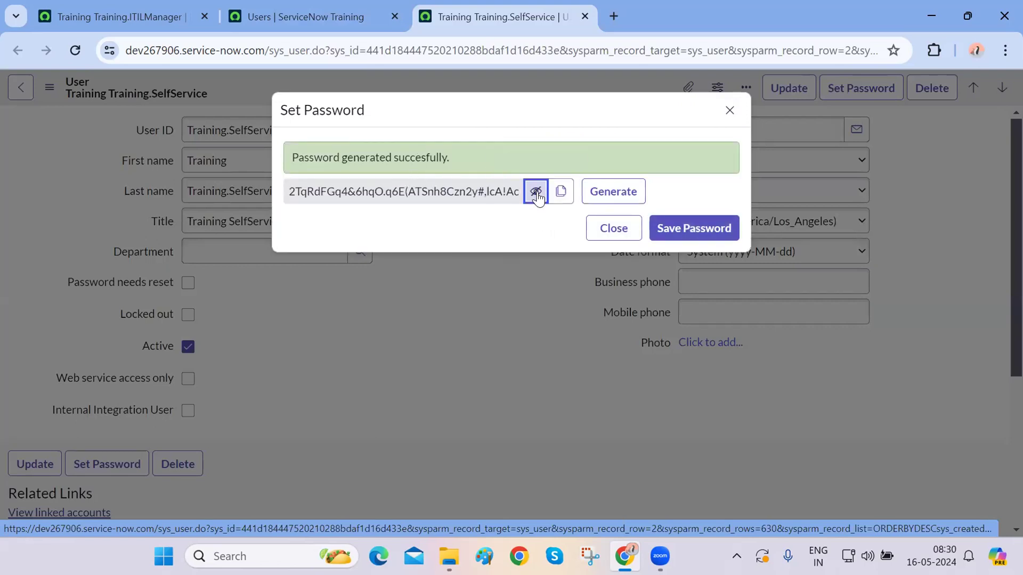
{"action": "left_click", "coordinate": [559, 193]}
- Paste the copied password into a new blank Notepad note
{"action": "key", "text": "super+r"}
{"action": "key", "text": "Return"}
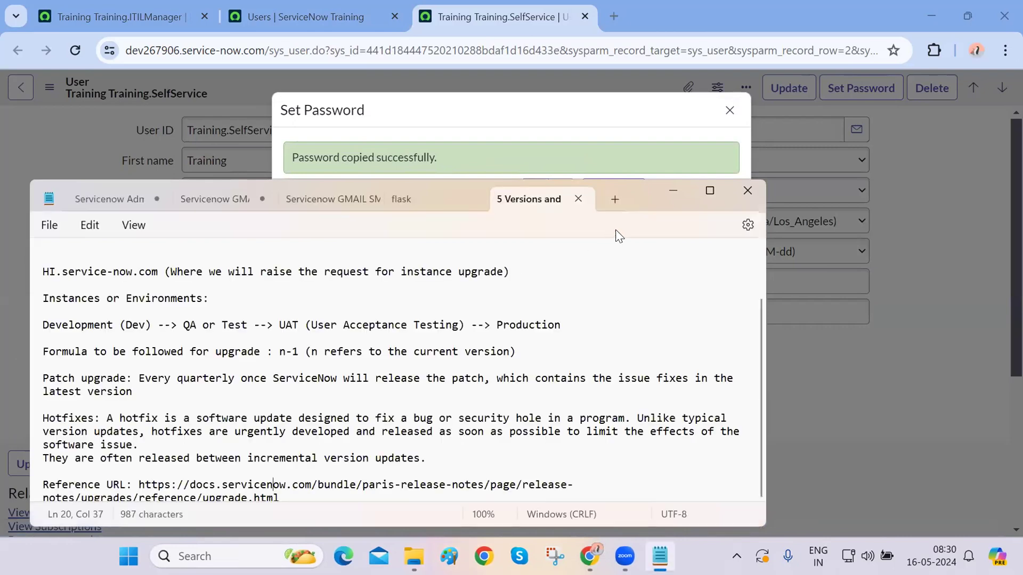
{"action": "left_click", "coordinate": [608, 199]}
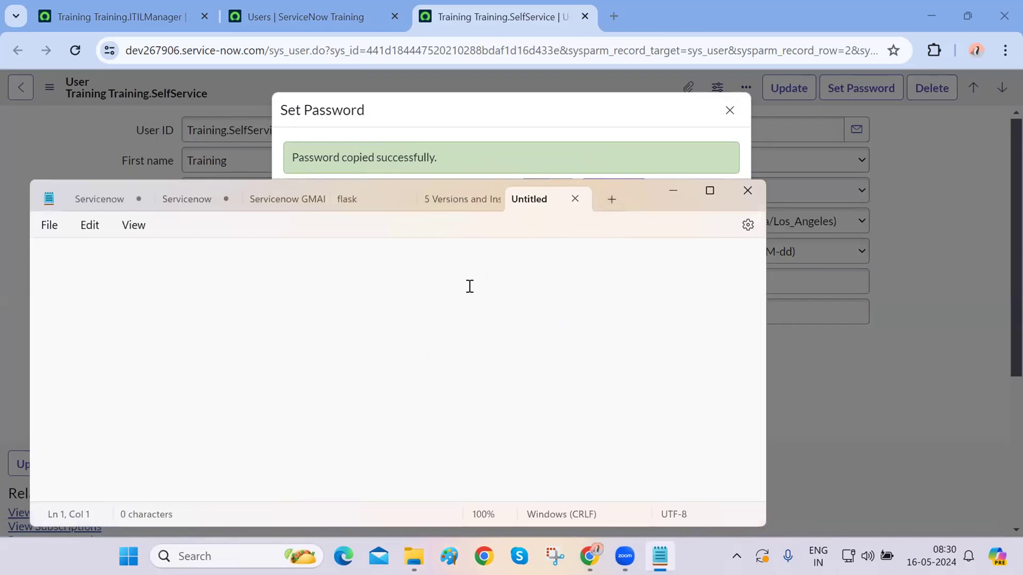
{"action": "key", "text": "ctrl+v"}
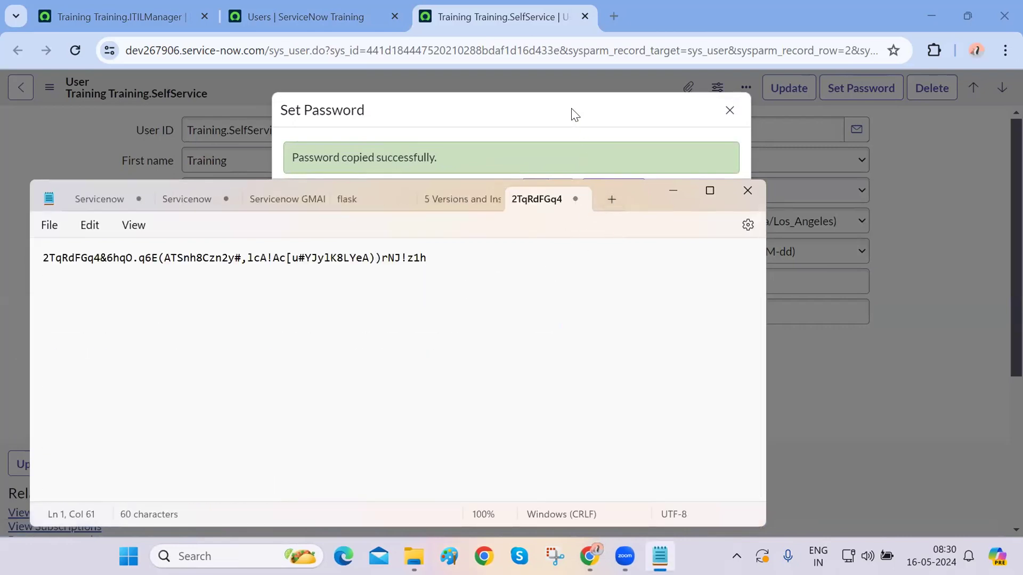
{"action": "key", "text": "alt+Tab"}
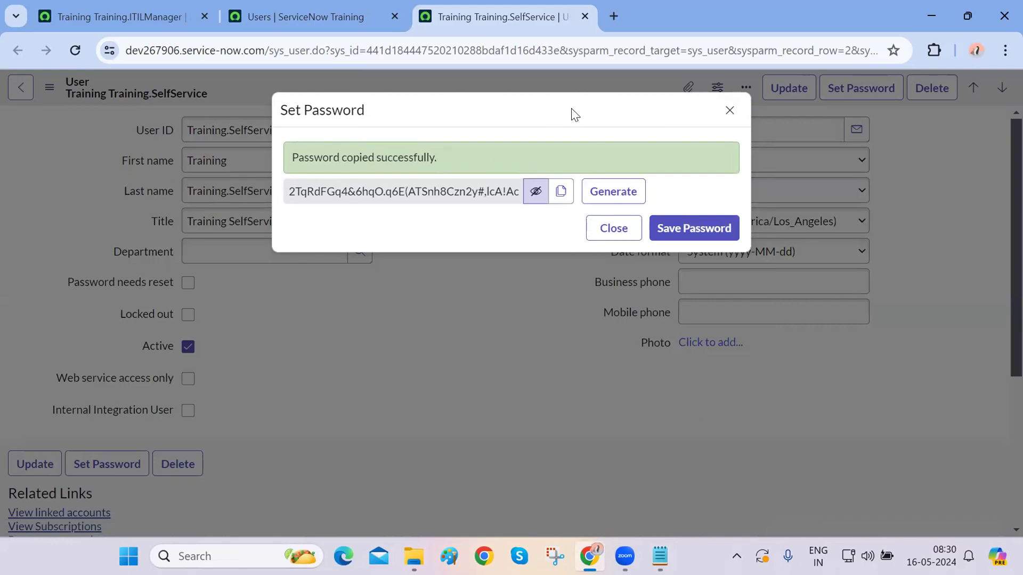
{"action": "key", "text": "ctrl+shift+n"}
- Load the ServiceNow instance base address in the incognito window
{"action": "key", "text": "alt+Tab"}
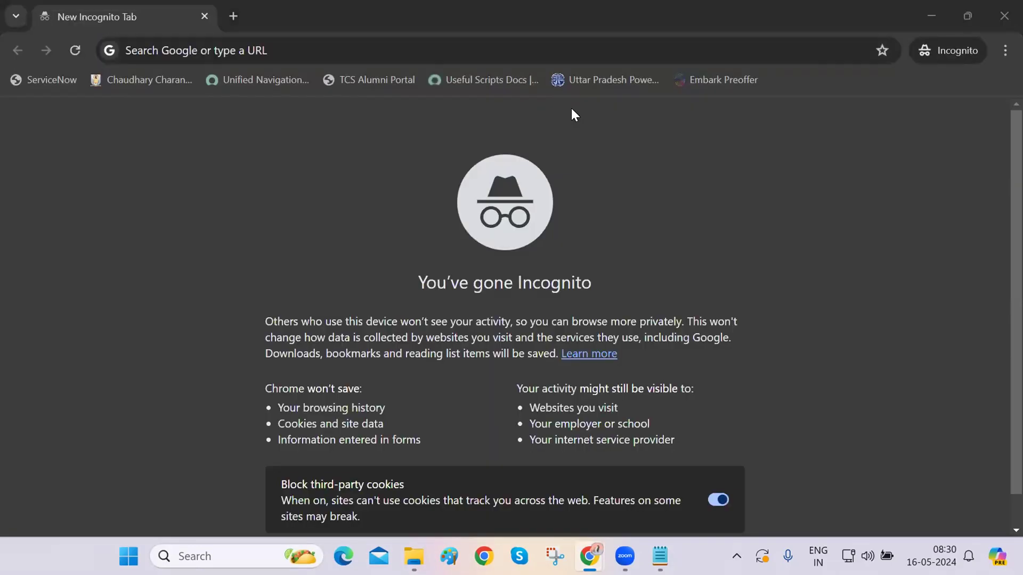
{"action": "left_click", "coordinate": [186, 52]}
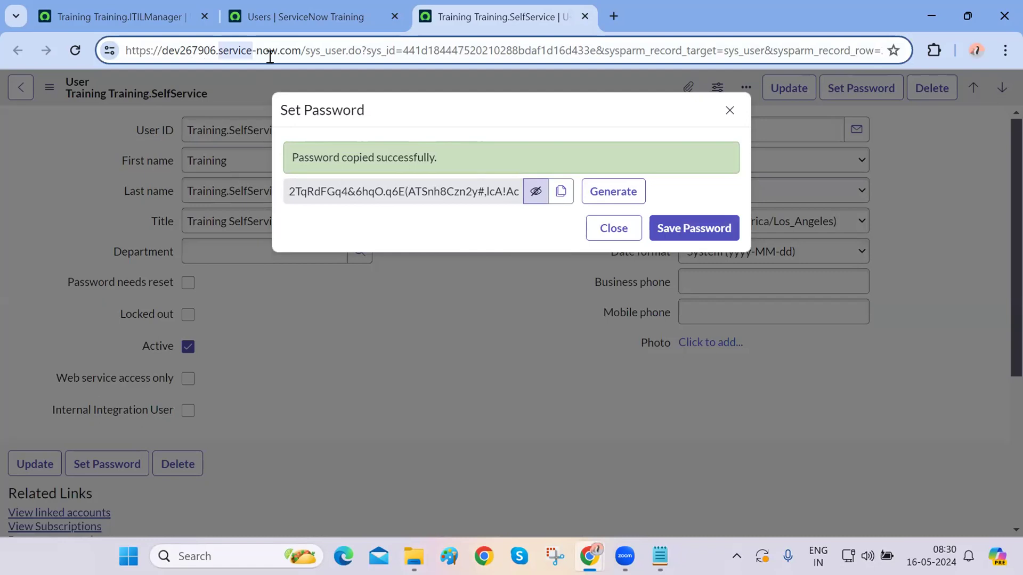
{"action": "left_click_drag", "start_coordinate": [299, 50], "coordinate": [100, 48]}
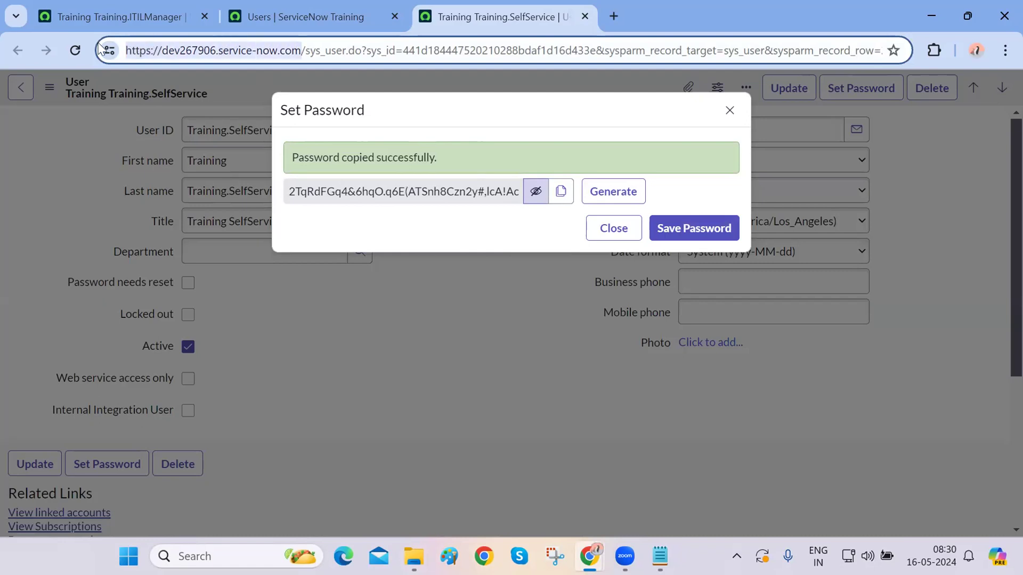
{"action": "key", "text": "ctrl+c"}
{"action": "mouse_move", "coordinate": [589, 556]}
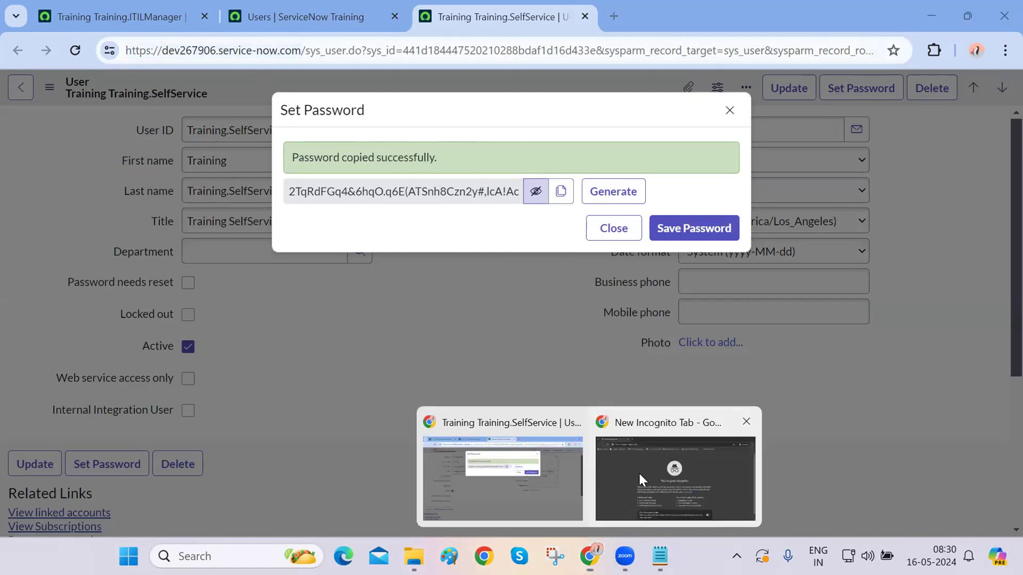
{"action": "left_click", "coordinate": [638, 471]}
{"action": "key", "text": "ctrl+v"}
{"action": "key", "text": "Return"}
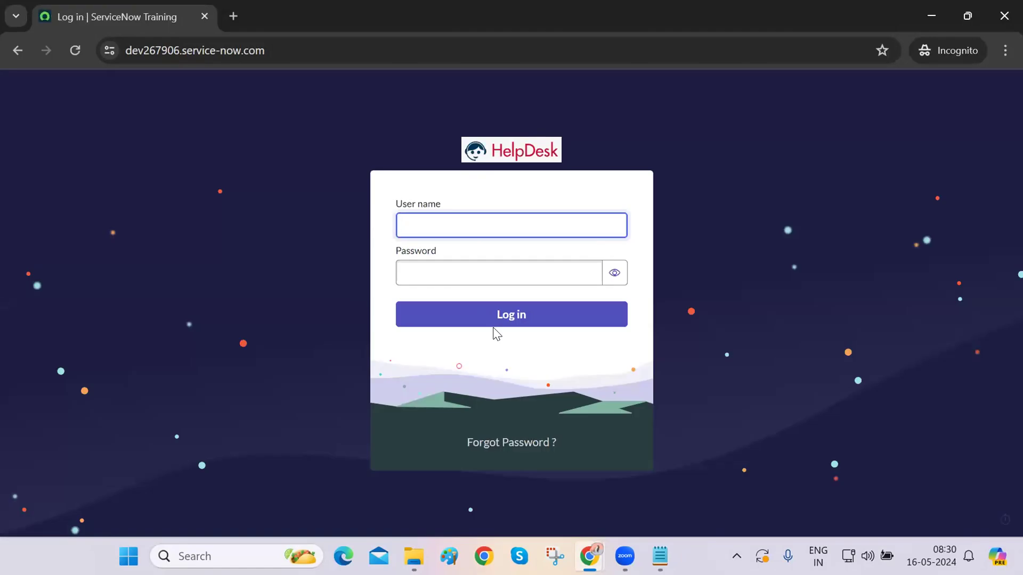
- Paste the generated password into the login form and discard the unsaved password
{"action": "left_click", "coordinate": [456, 276]}
{"action": "key", "text": "ctrl+v"}
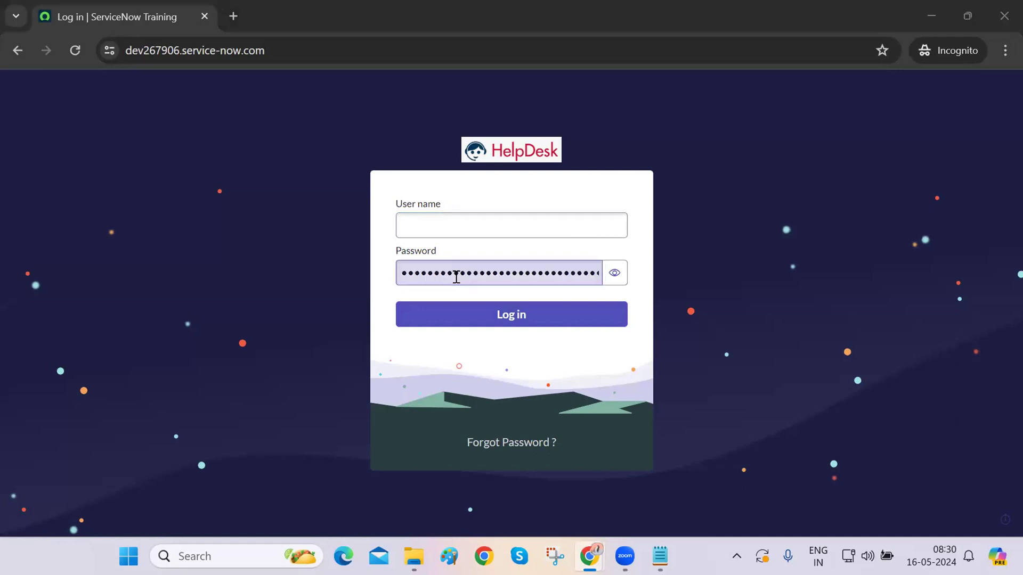
{"action": "key", "text": "alt+Tab"}
{"action": "left_click", "coordinate": [614, 229]}
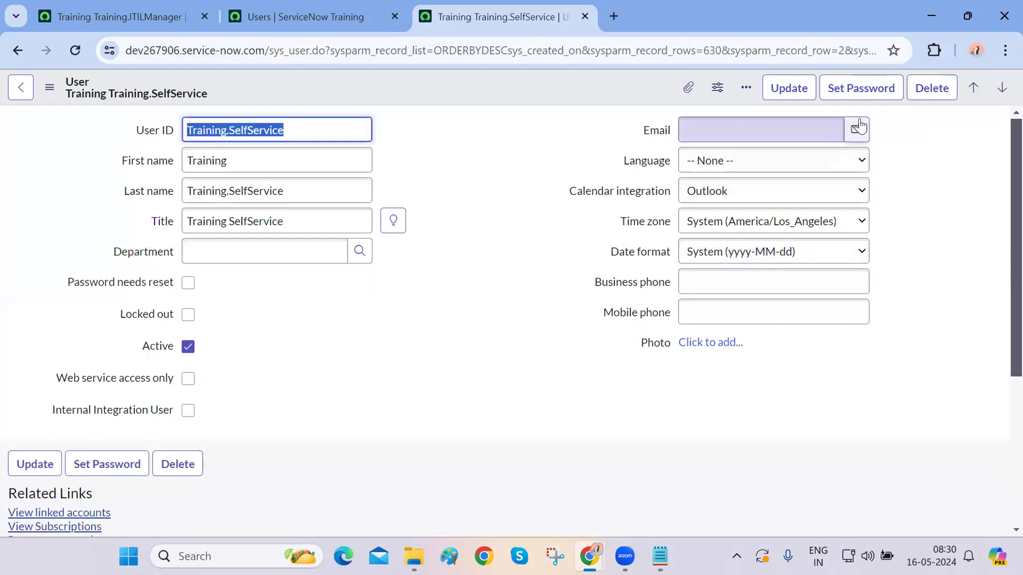
- Generate, copy and save a fresh password for Training.SelfService
{"action": "left_click", "coordinate": [871, 93]}
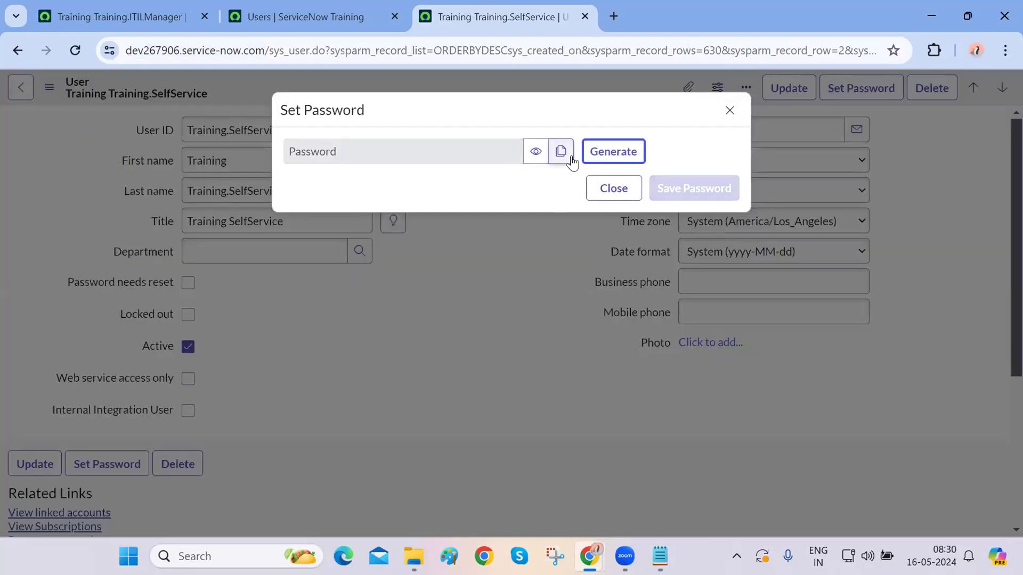
{"action": "left_click", "coordinate": [605, 160]}
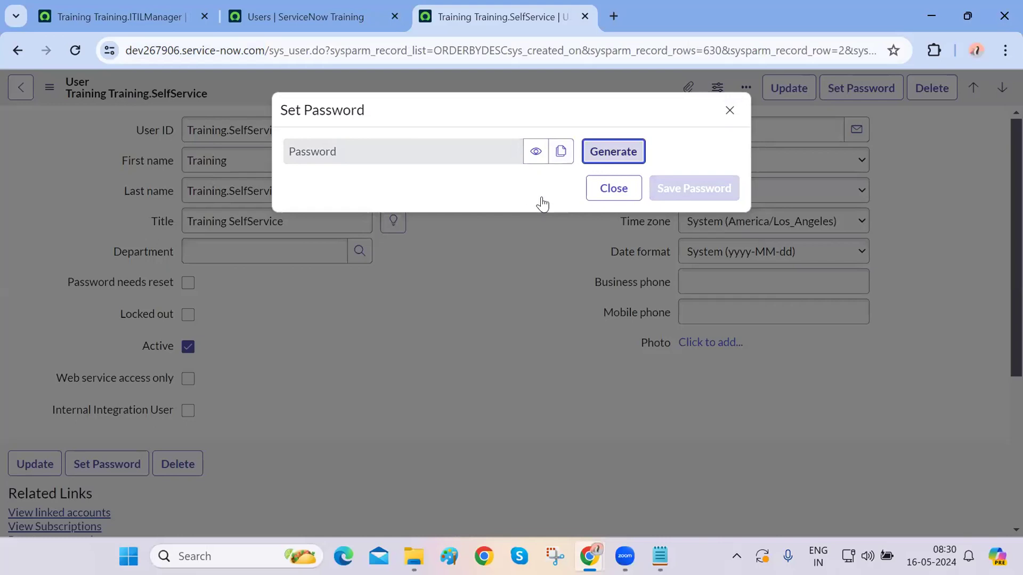
{"action": "left_click", "coordinate": [560, 191]}
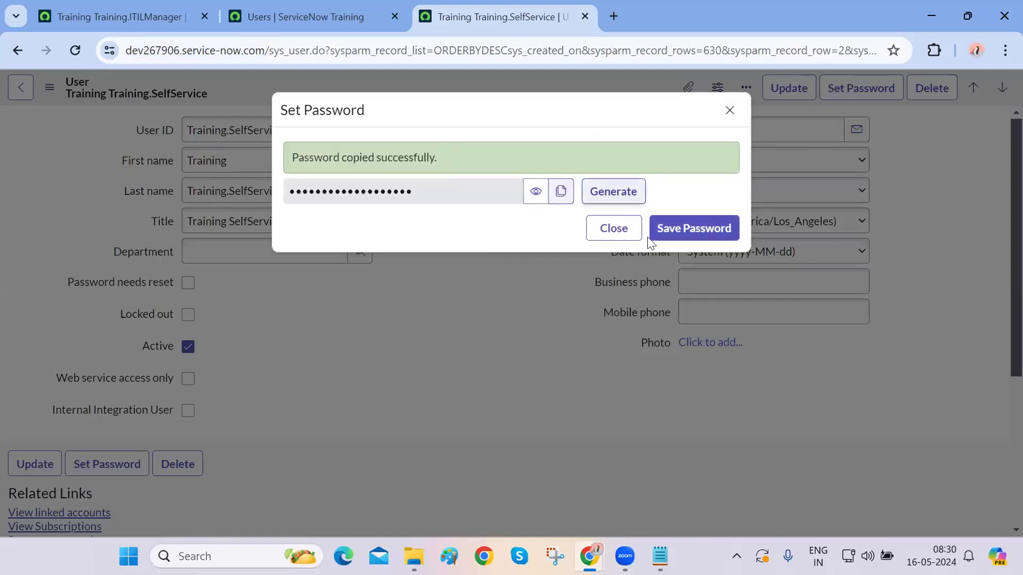
{"action": "left_click", "coordinate": [691, 229]}
{"action": "mouse_move", "coordinate": [625, 556]}
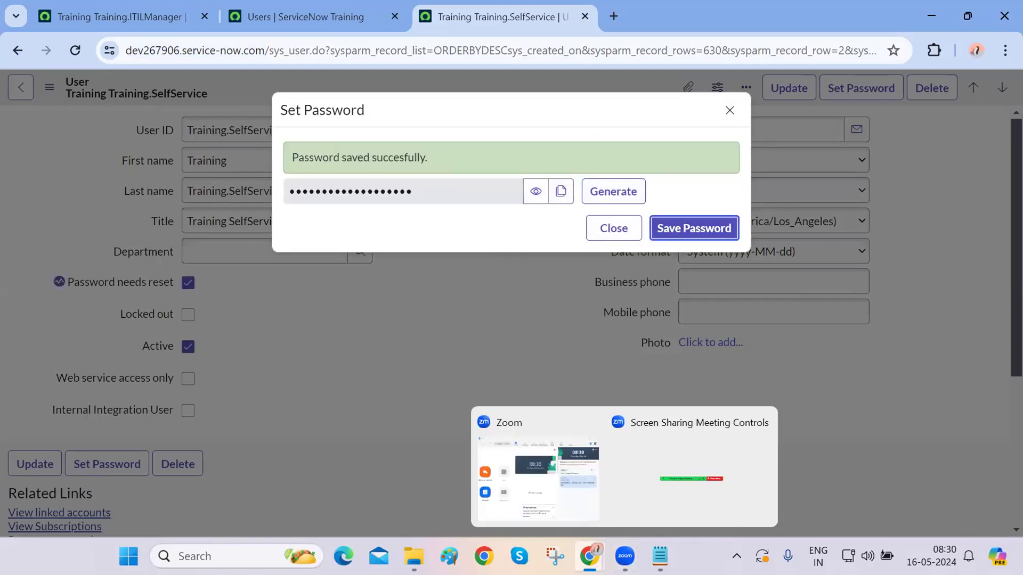
{"action": "mouse_move", "coordinate": [589, 556]}
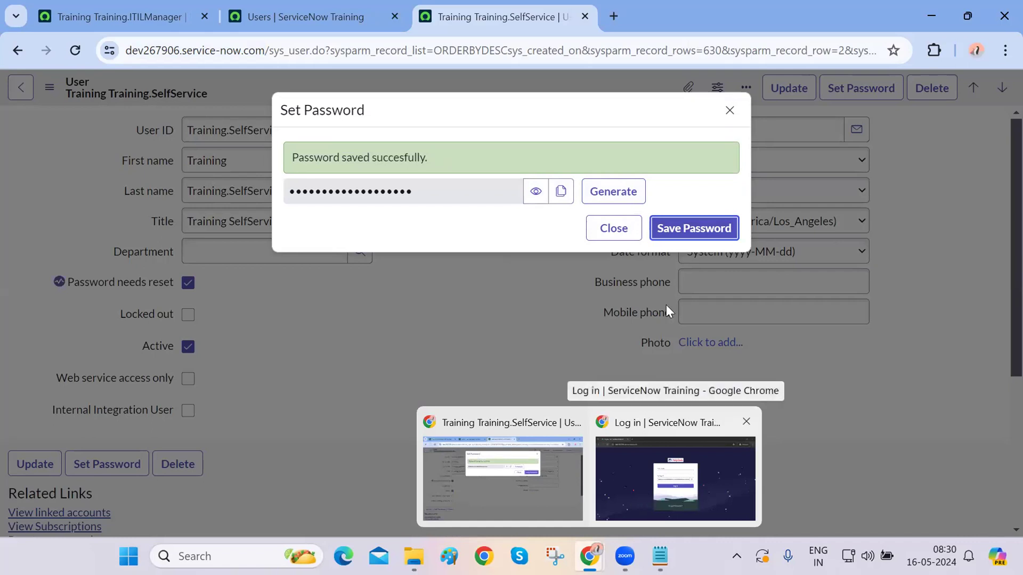
{"action": "left_click", "coordinate": [612, 229]}
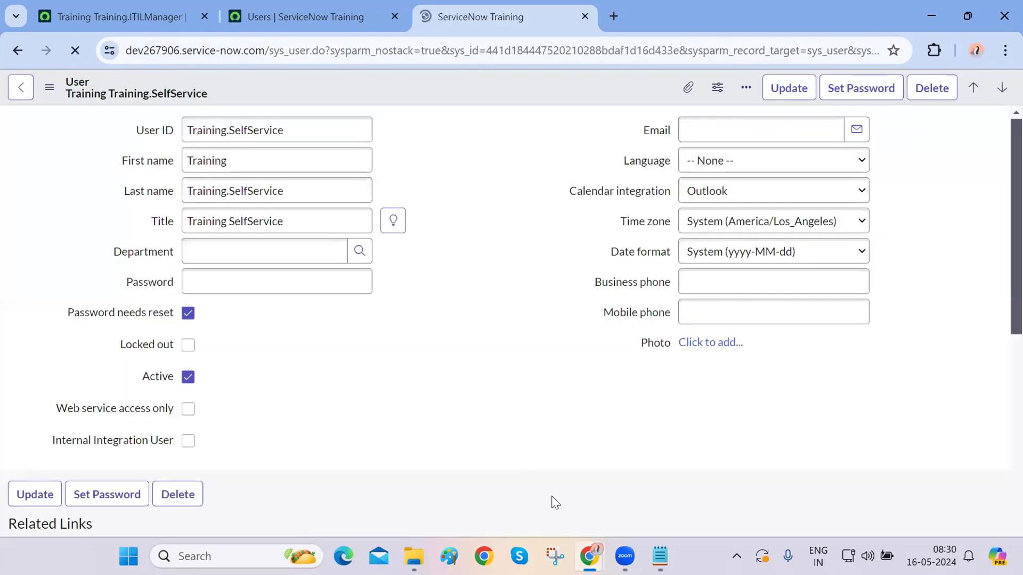
- Replace the old password in the incognito login form with the new one
{"action": "mouse_move", "coordinate": [590, 557]}
{"action": "left_click", "coordinate": [658, 490]}
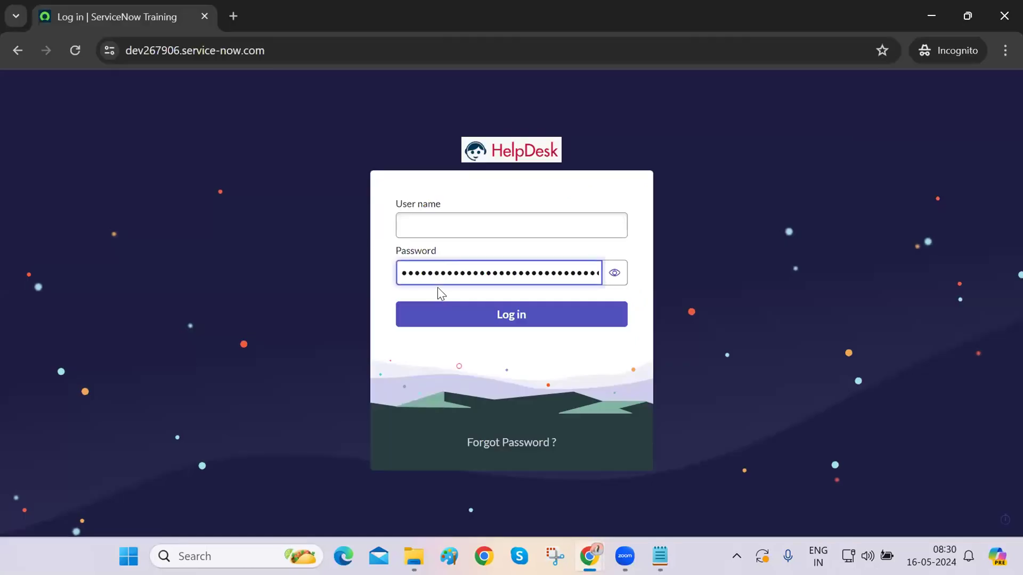
{"action": "double_click", "coordinate": [512, 271]}
{"action": "key", "text": "ctrl+v"}
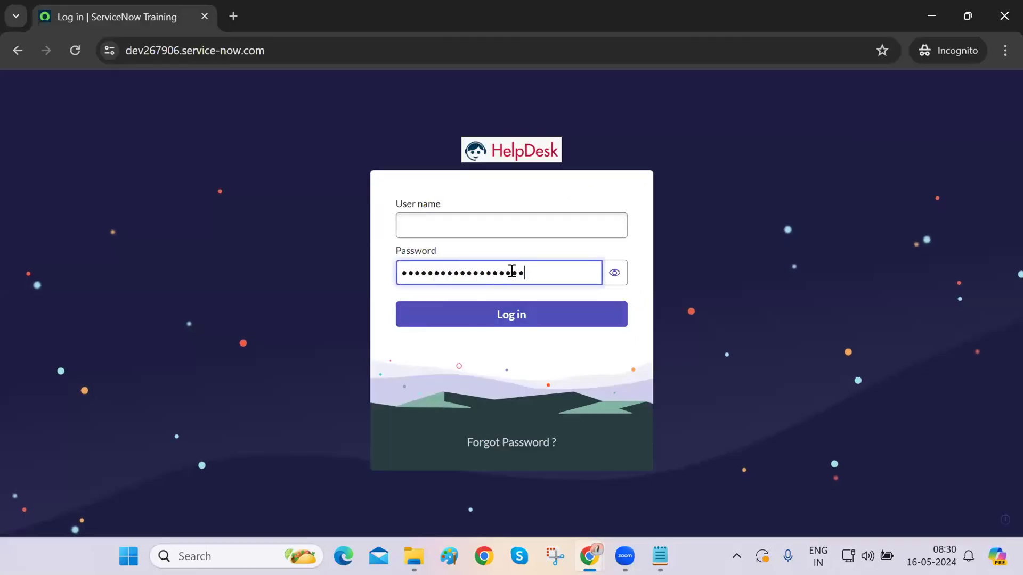
- Enter the Training.SelfService user ID as user name and log in
{"action": "key", "text": "alt+Tab"}
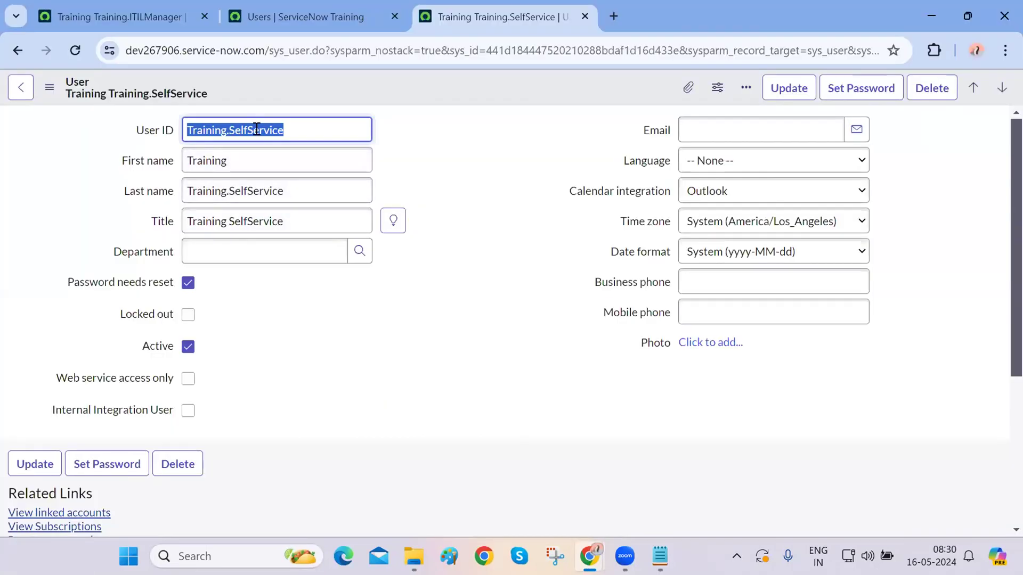
{"action": "key", "text": "ctrl+c"}
{"action": "key", "text": "alt+Tab"}
{"action": "left_click", "coordinate": [408, 223]}
{"action": "key", "text": "ctrl+v"}
{"action": "double_click", "coordinate": [408, 226]}
{"action": "double_click", "coordinate": [463, 269]}
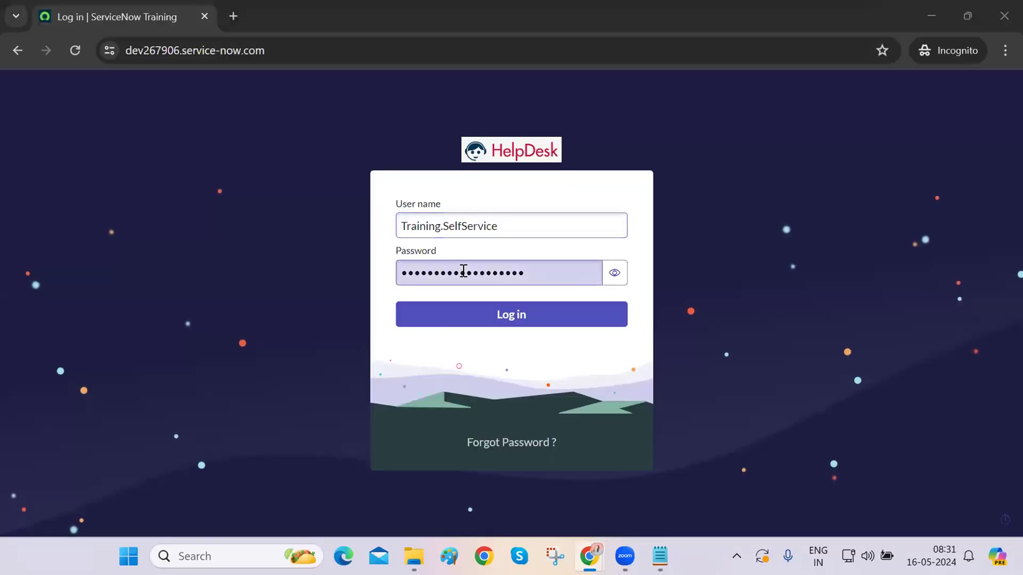
{"action": "key", "text": "alt+Tab"}
{"action": "key", "text": "alt+Tab"}
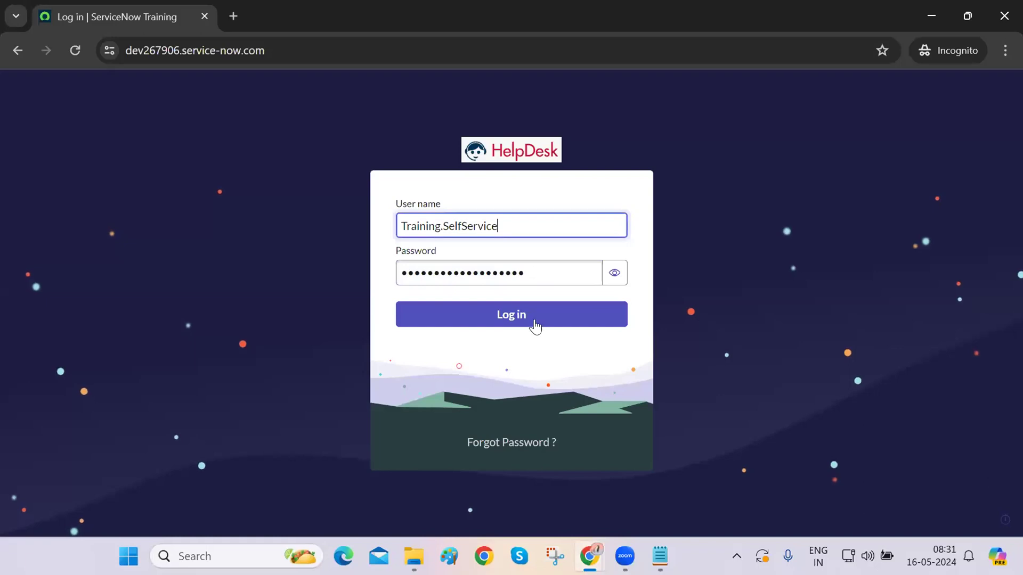
{"action": "left_click", "coordinate": [533, 315]}
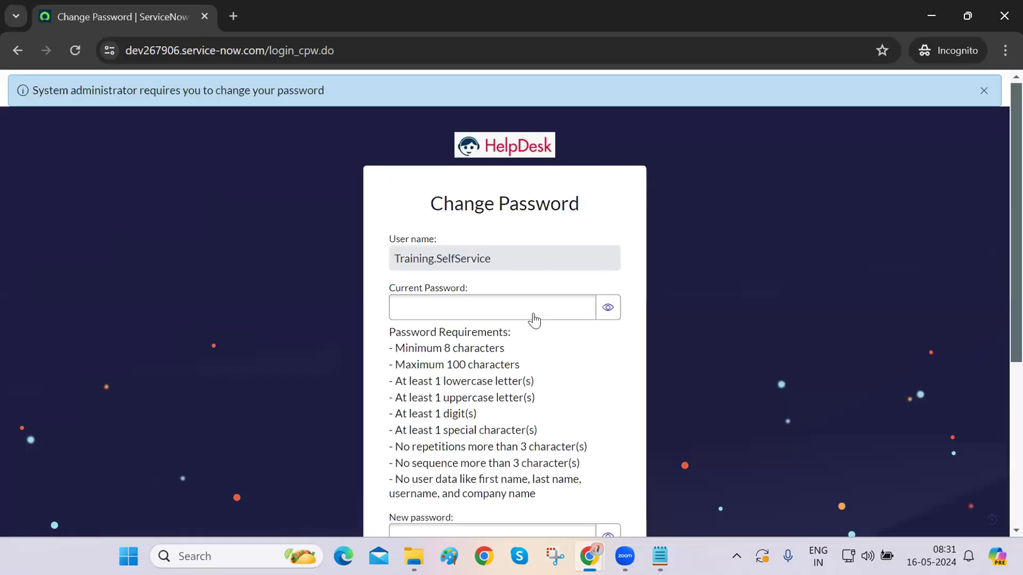
- Paste the current password, enter and confirm a new password, and submit
{"action": "scroll", "coordinate": [425, 365], "scroll_direction": "down", "scroll_amount": 3}
{"action": "scroll", "coordinate": [425, 365], "scroll_direction": "up", "scroll_amount": 3}
{"action": "left_click", "coordinate": [448, 286]}
{"action": "left_click", "coordinate": [455, 318]}
{"action": "key", "text": "ctrl+v"}
{"action": "left_click", "coordinate": [441, 285]}
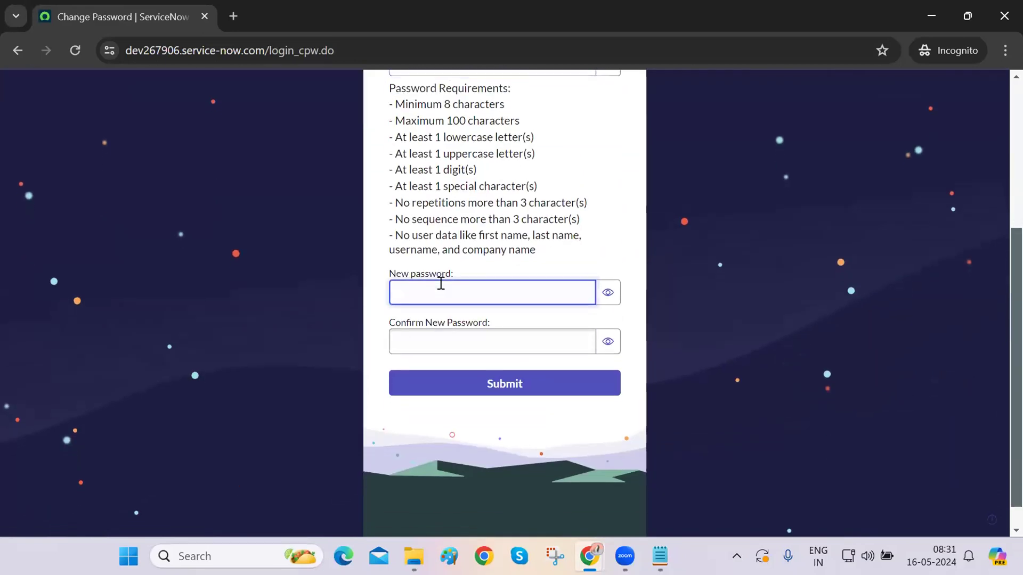
{"action": "type", "text": "************"}
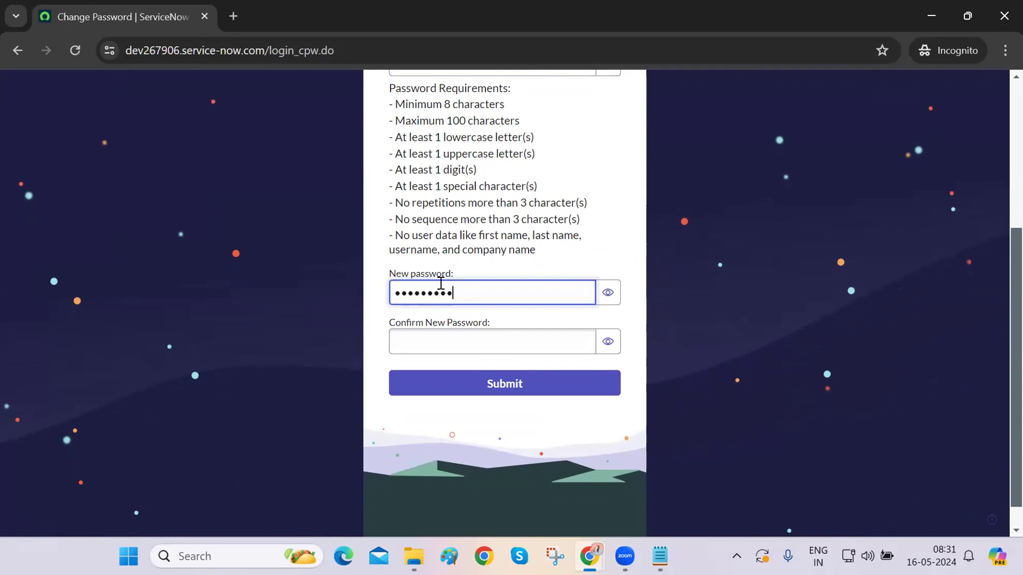
{"action": "key", "text": "Tab"}
{"action": "type", "text": "************"}
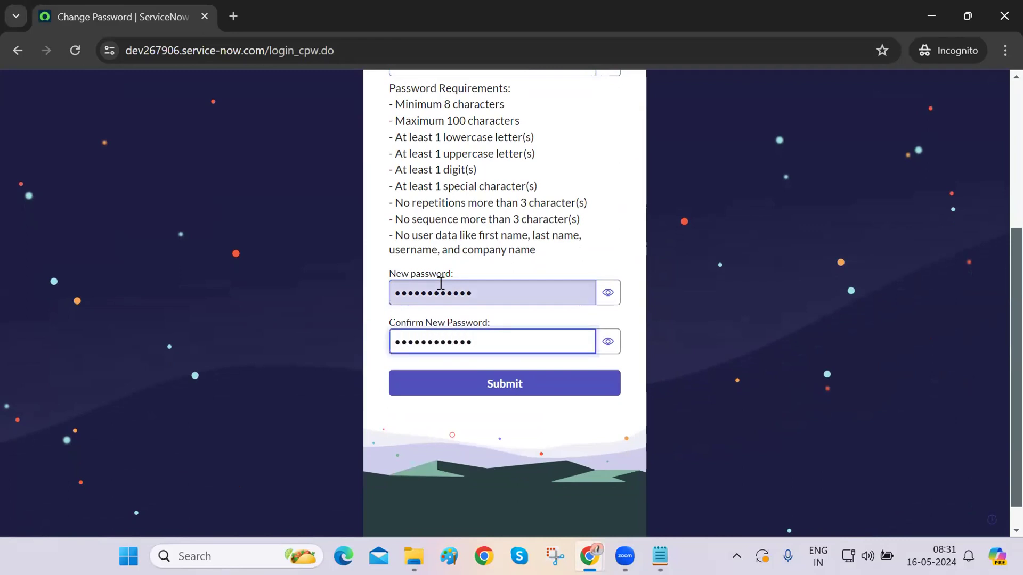
{"action": "left_click", "coordinate": [469, 383]}
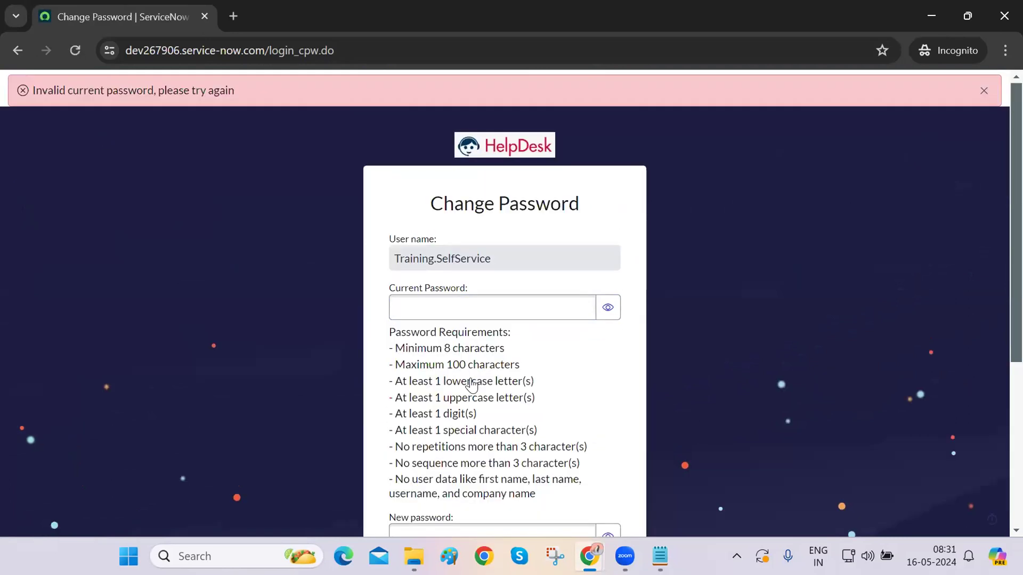
- Submit with the pasted generated password and dismiss the invalid current password error
{"action": "scroll", "coordinate": [471, 383], "scroll_direction": "down", "scroll_amount": 3}
{"action": "scroll", "coordinate": [482, 311], "scroll_direction": "up", "scroll_amount": 3}
{"action": "left_click", "coordinate": [490, 252]}
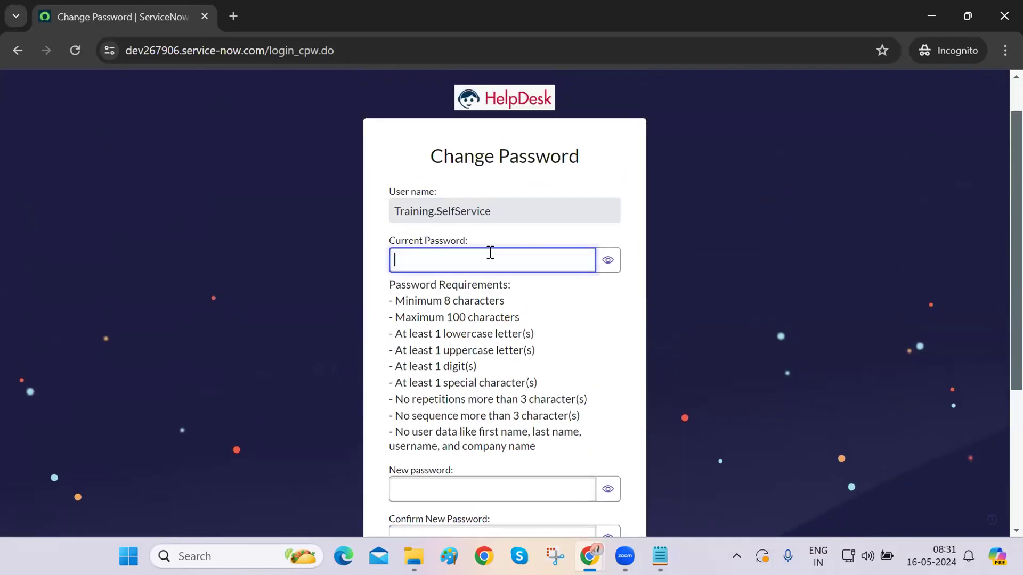
{"action": "key", "text": "ctrl+v"}
{"action": "scroll", "coordinate": [486, 373], "scroll_direction": "down", "scroll_amount": 3}
{"action": "left_click", "coordinate": [486, 373]}
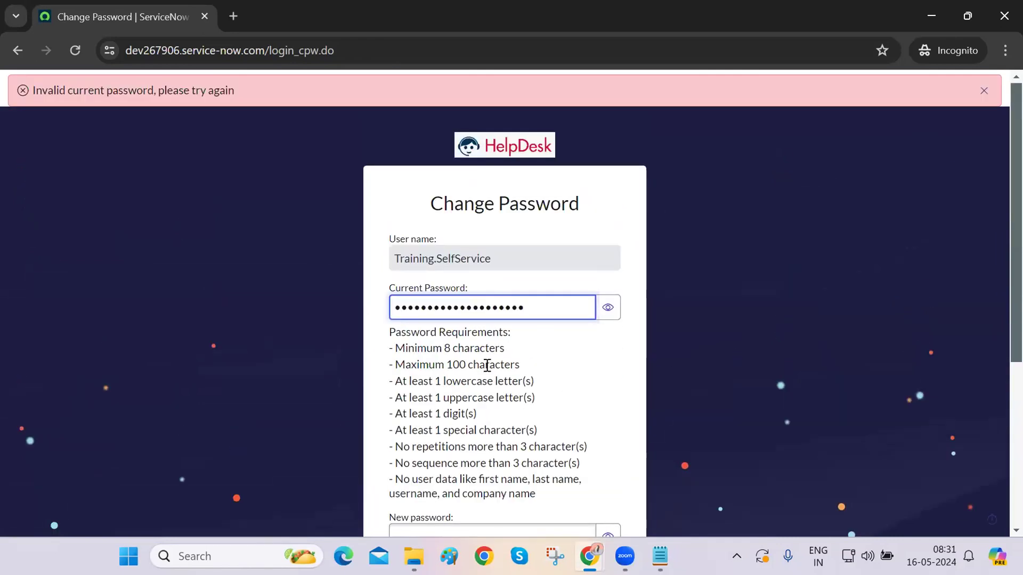
{"action": "left_click", "coordinate": [984, 91]}
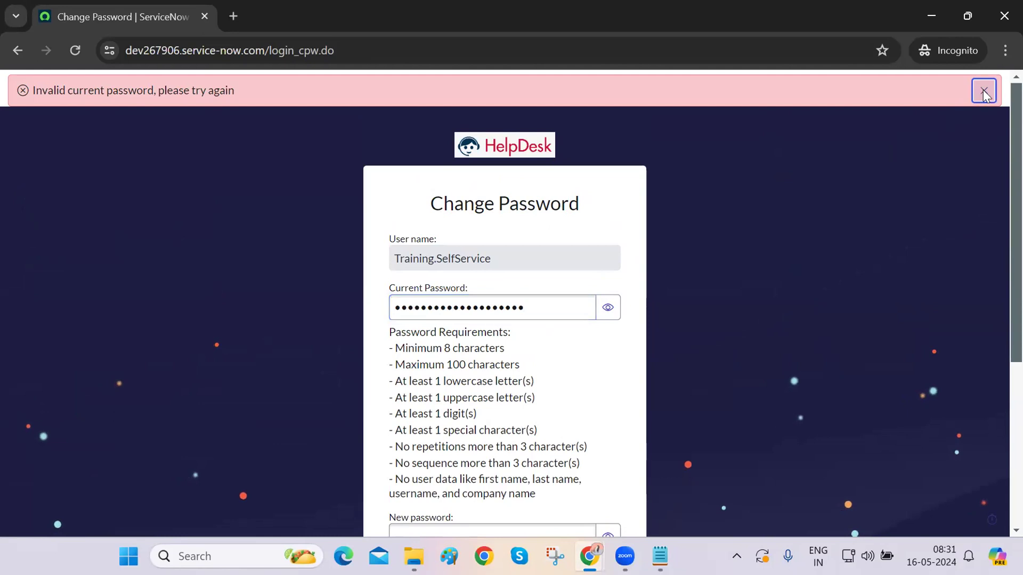
- Re-enter the new password in both New and Confirm fields and resubmit
{"action": "scroll", "coordinate": [667, 307], "scroll_direction": "down", "scroll_amount": 4}
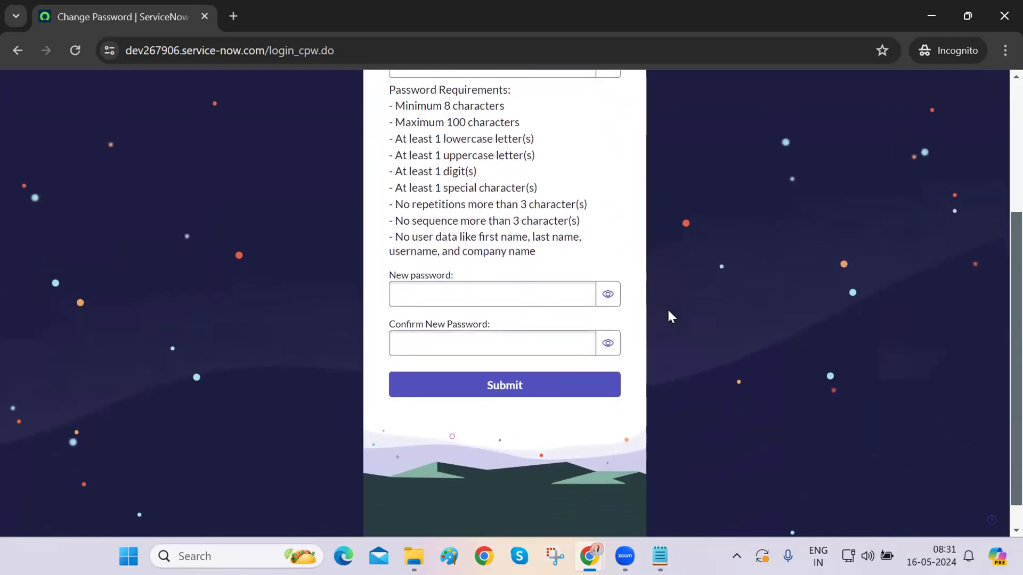
{"action": "left_click", "coordinate": [535, 291]}
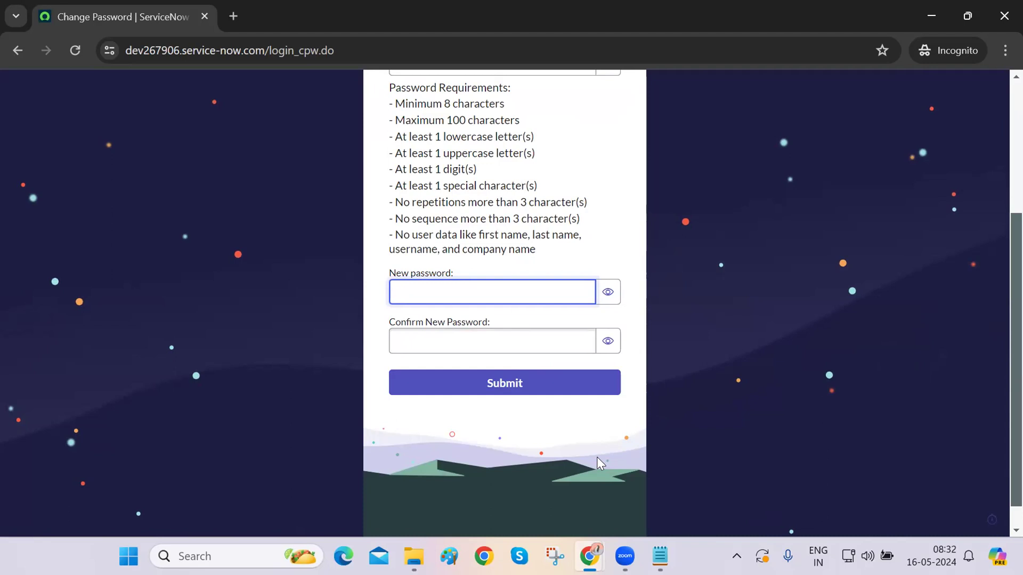
{"action": "type", "text": "xxxxxxxxxxxx"}
{"action": "left_click", "coordinate": [507, 337]}
{"action": "type", "text": "xxxxxxxxxxxx"}
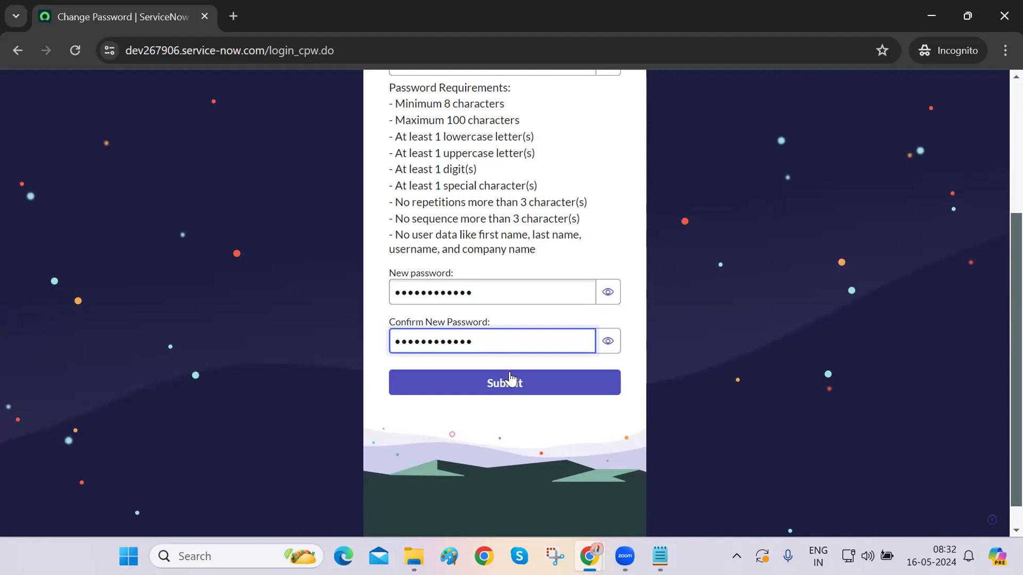
{"action": "left_click", "coordinate": [510, 379]}
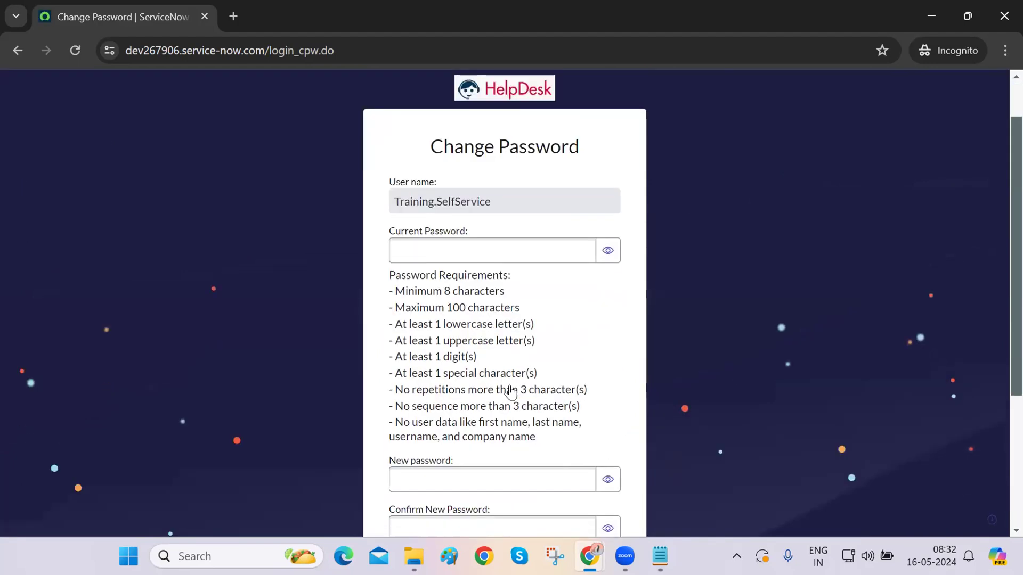
- Dismiss the error and paste the generated password into Current Password
{"action": "left_click", "coordinate": [984, 92]}
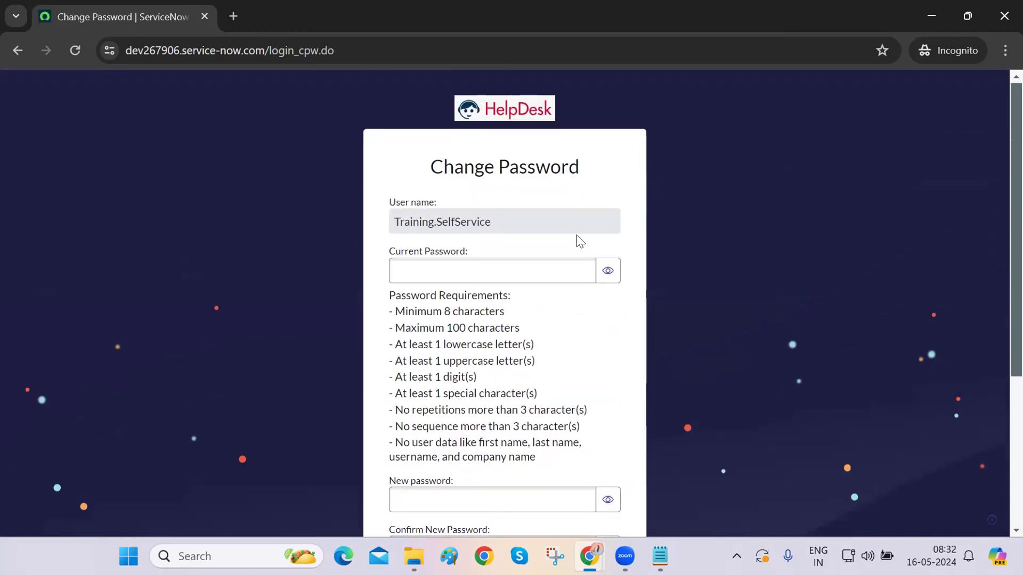
{"action": "left_click", "coordinate": [524, 269]}
{"action": "key", "text": "ctrl+v"}
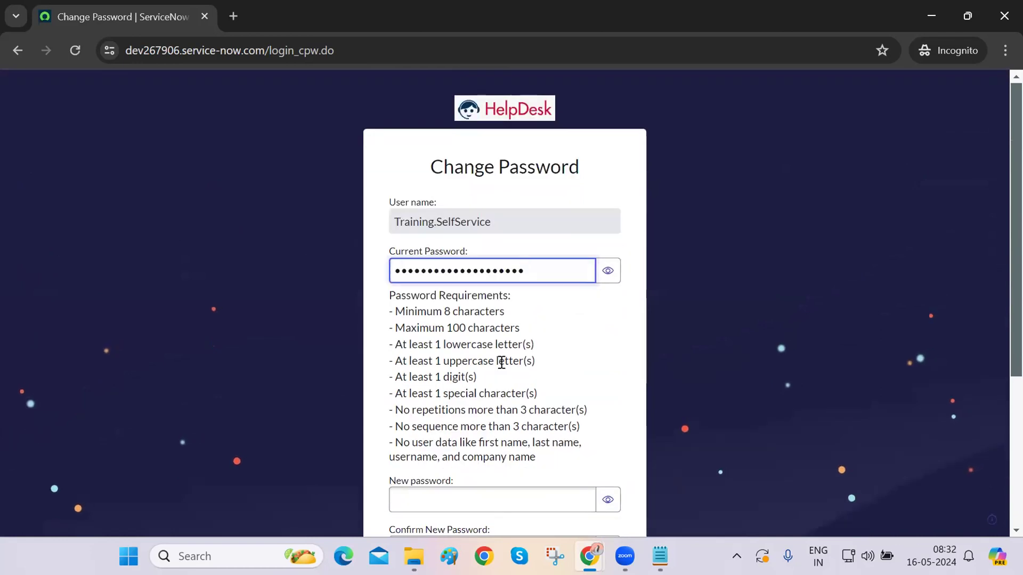
{"action": "scroll", "coordinate": [500, 361], "scroll_direction": "down", "scroll_amount": 2}
- Type a new password, show it in plain text, and check the user name
{"action": "left_click", "coordinate": [463, 399]}
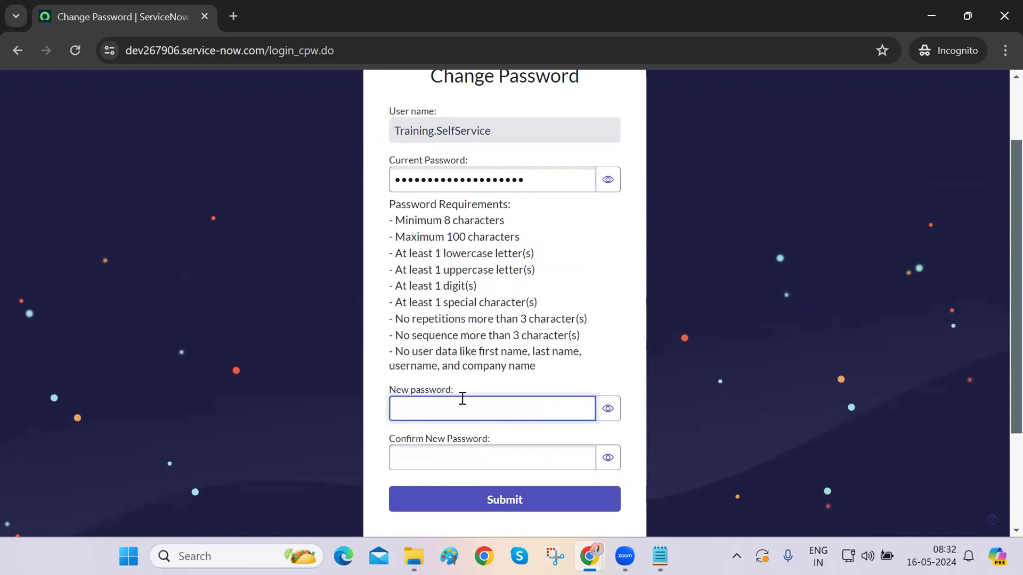
{"action": "type", "text": "••••••••••"}
{"action": "left_click", "coordinate": [603, 418]}
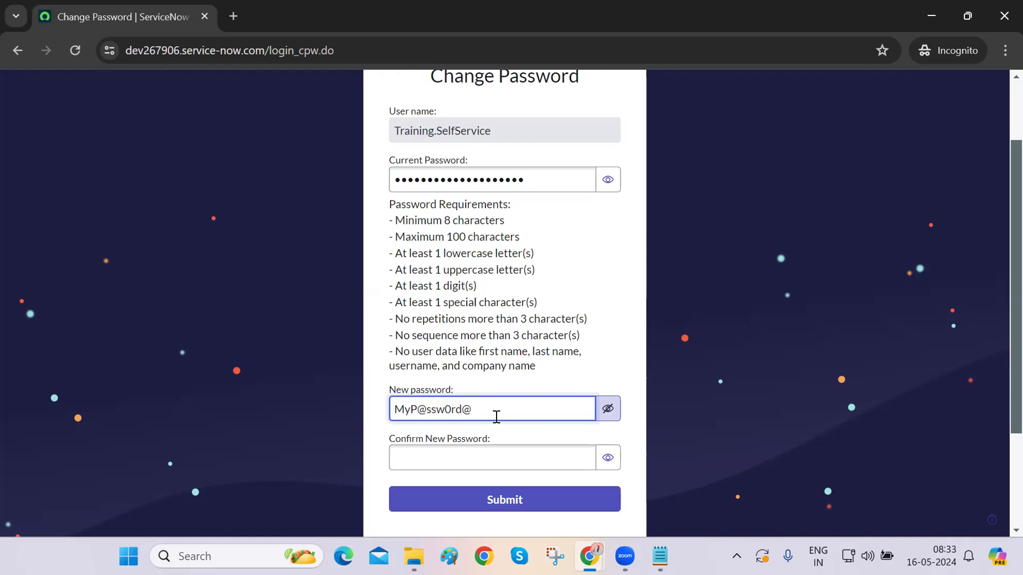
{"action": "scroll", "coordinate": [493, 373], "scroll_direction": "up", "scroll_amount": 2}
{"action": "triple_click", "coordinate": [457, 216]}
{"action": "left_click", "coordinate": [624, 361]}
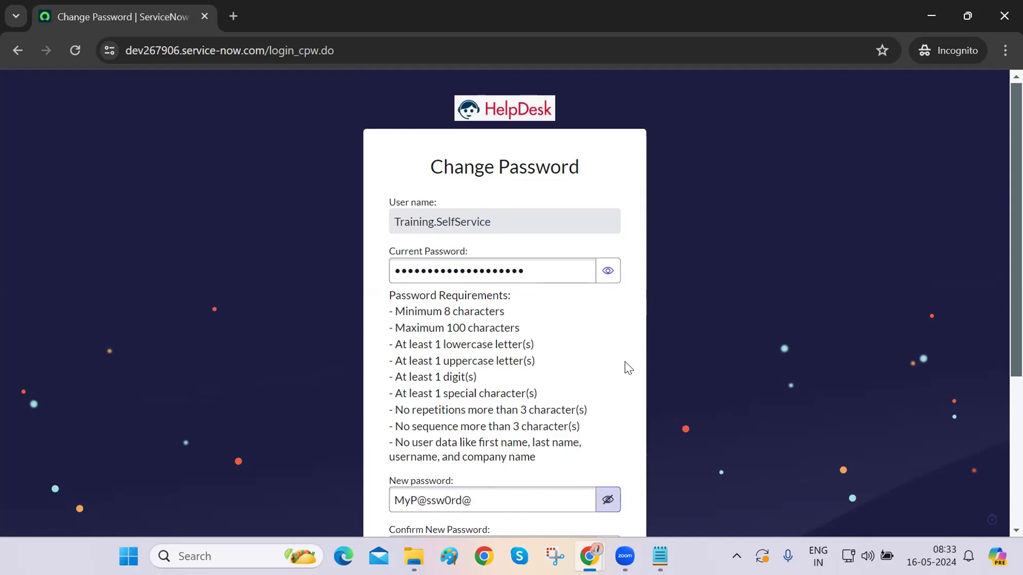
{"action": "scroll", "coordinate": [628, 367], "scroll_direction": "down", "scroll_amount": 2}
- Complete the new password, copy it into Confirm New Password, and resubmit
{"action": "left_click", "coordinate": [543, 404]}
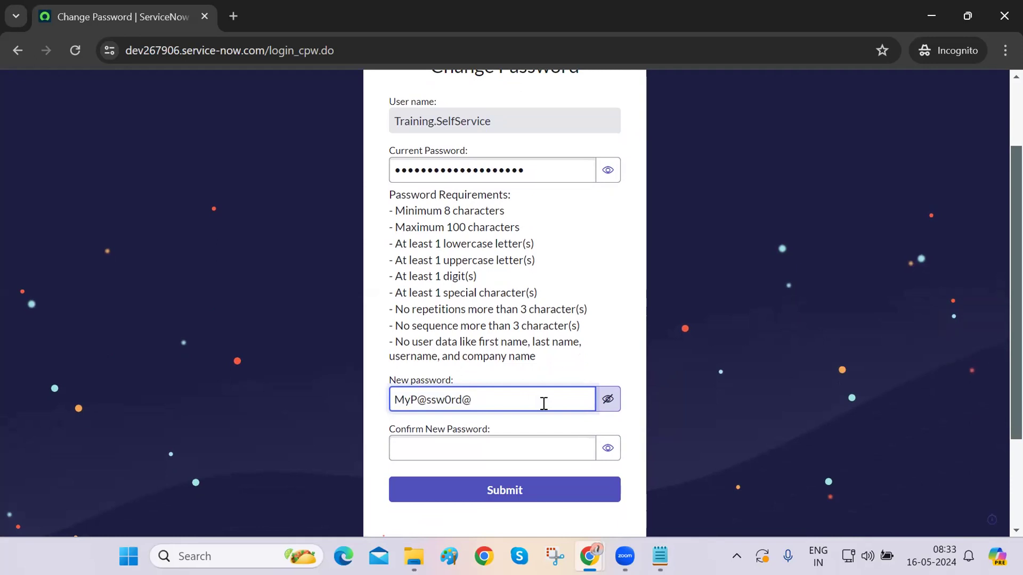
{"action": "left_click", "coordinate": [484, 447]}
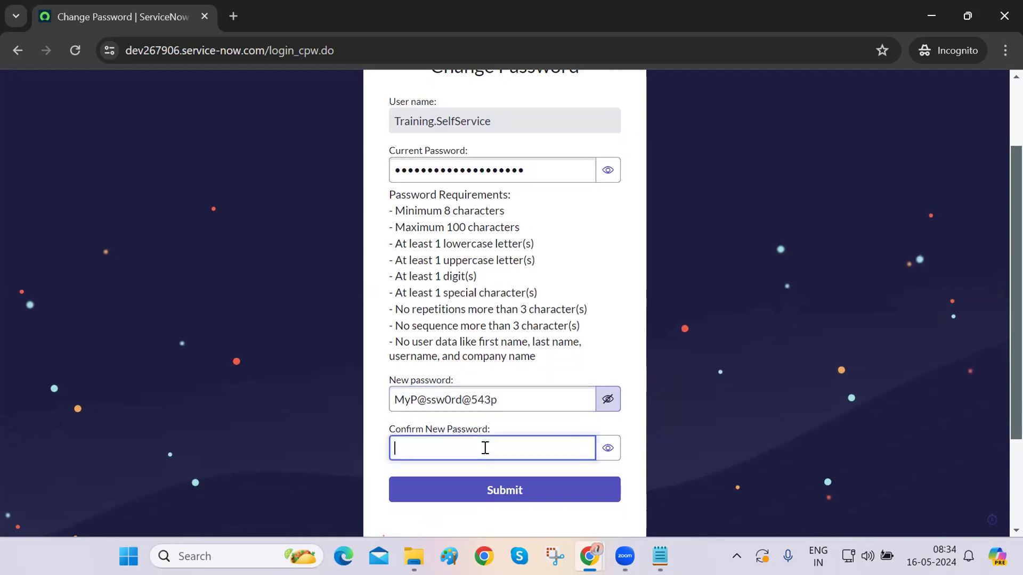
{"action": "triple_click", "coordinate": [463, 400]}
{"action": "key", "text": "ctrl+c"}
{"action": "left_click", "coordinate": [457, 447]}
{"action": "key", "text": "ctrl+v"}
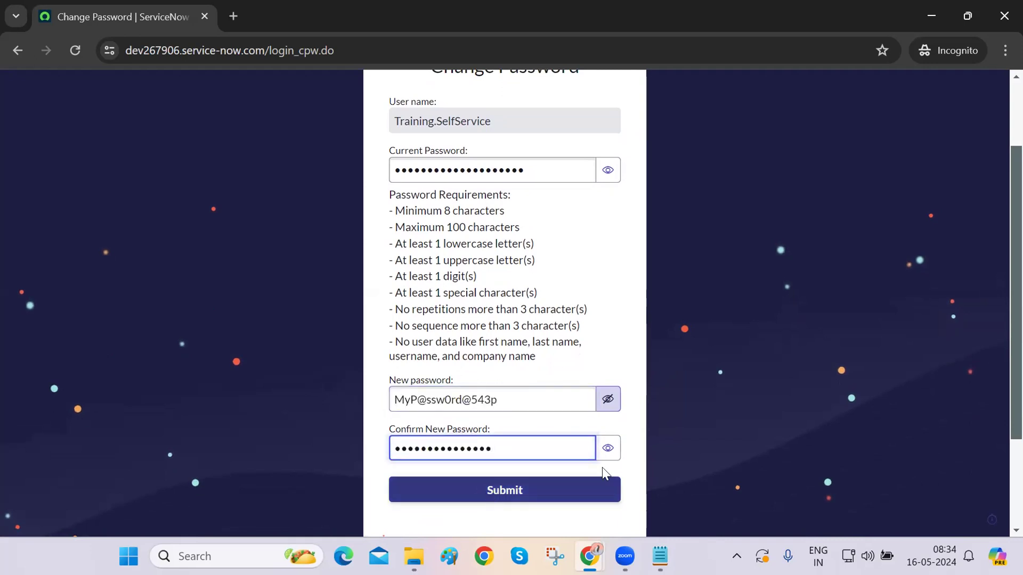
{"action": "left_click", "coordinate": [608, 448]}
{"action": "left_click", "coordinate": [522, 490]}
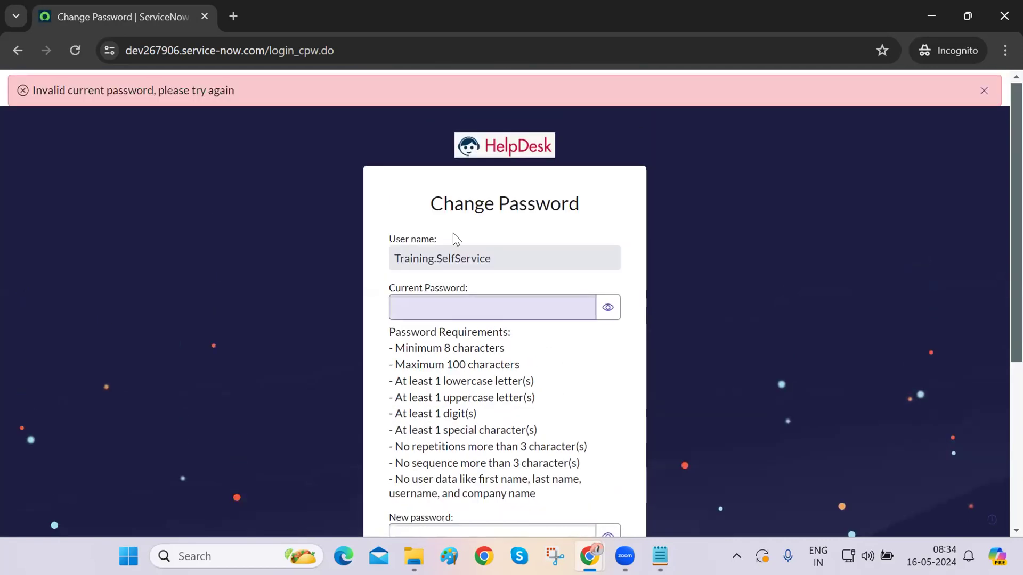
- Paste the generated password from clipboard history into Current Password
{"action": "mouse_move", "coordinate": [588, 557]}
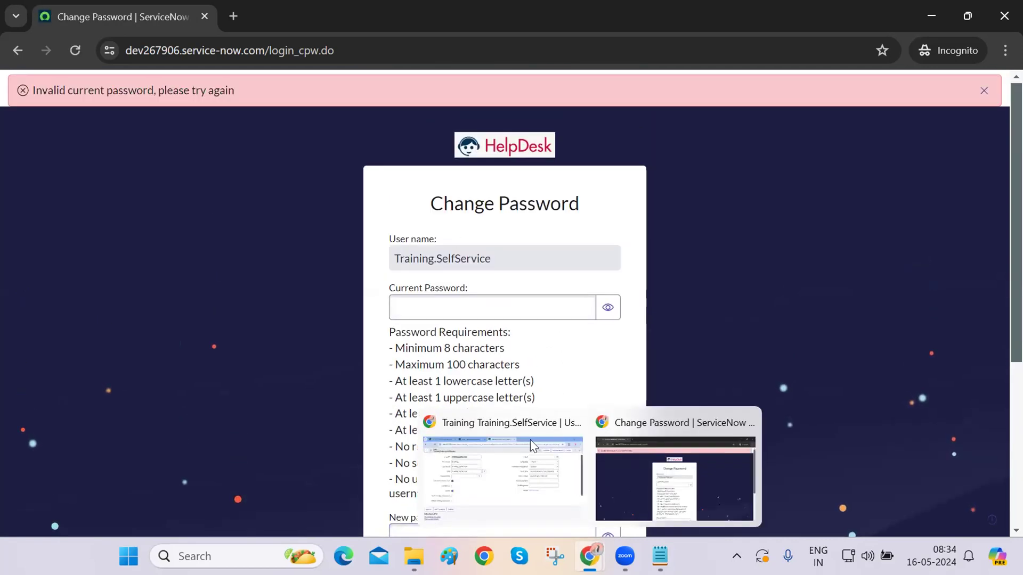
{"action": "left_click", "coordinate": [495, 459]}
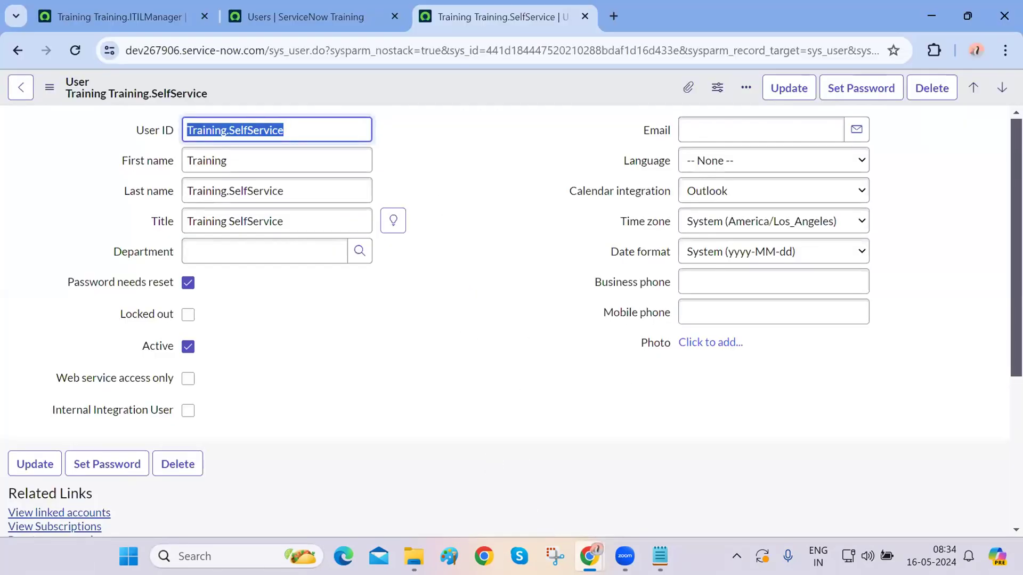
{"action": "mouse_move", "coordinate": [589, 556]}
{"action": "left_click", "coordinate": [628, 487]}
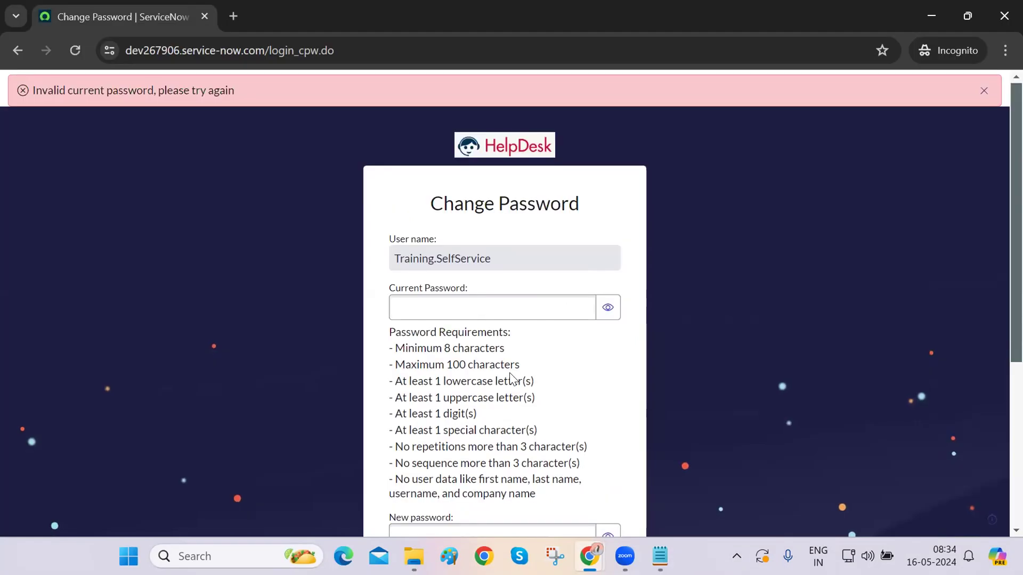
{"action": "left_click", "coordinate": [482, 317]}
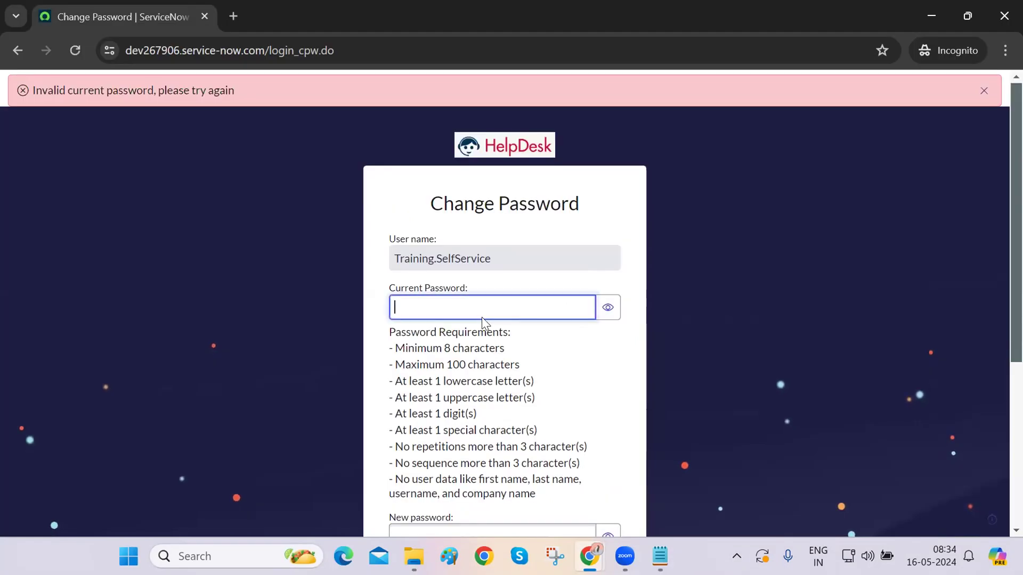
{"action": "key", "text": "super+v"}
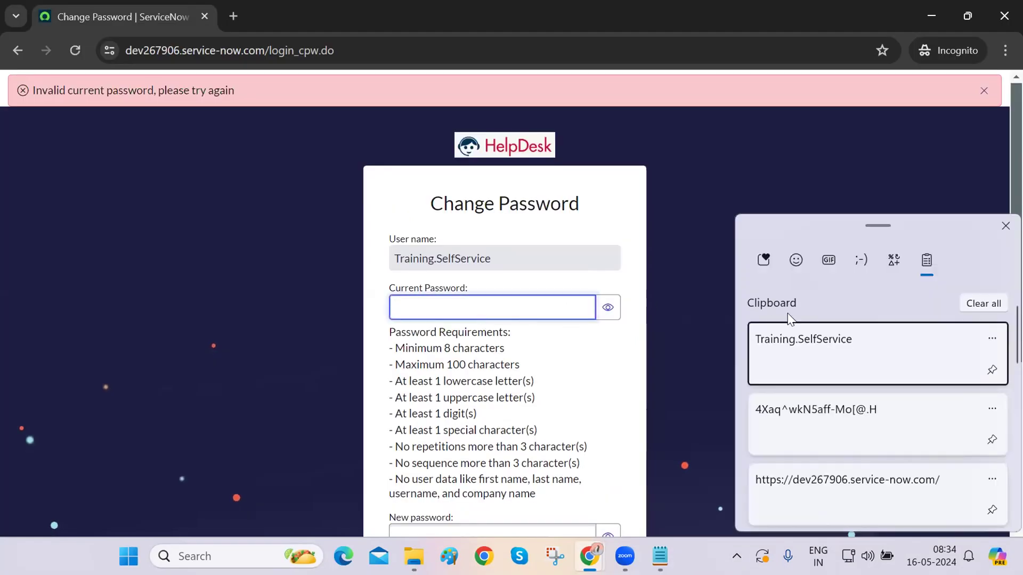
{"action": "left_click", "coordinate": [790, 412]}
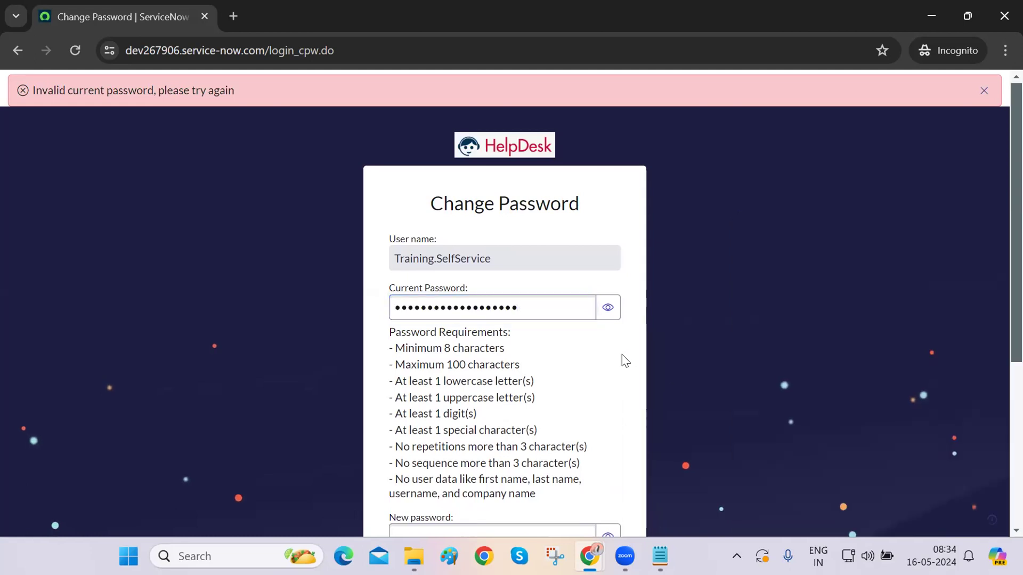
- Type a new password, show it, and copy it into Confirm New Password
{"action": "scroll", "coordinate": [622, 353], "scroll_direction": "down", "scroll_amount": 3}
{"action": "left_click", "coordinate": [485, 325]}
{"action": "type", "text": "••"}
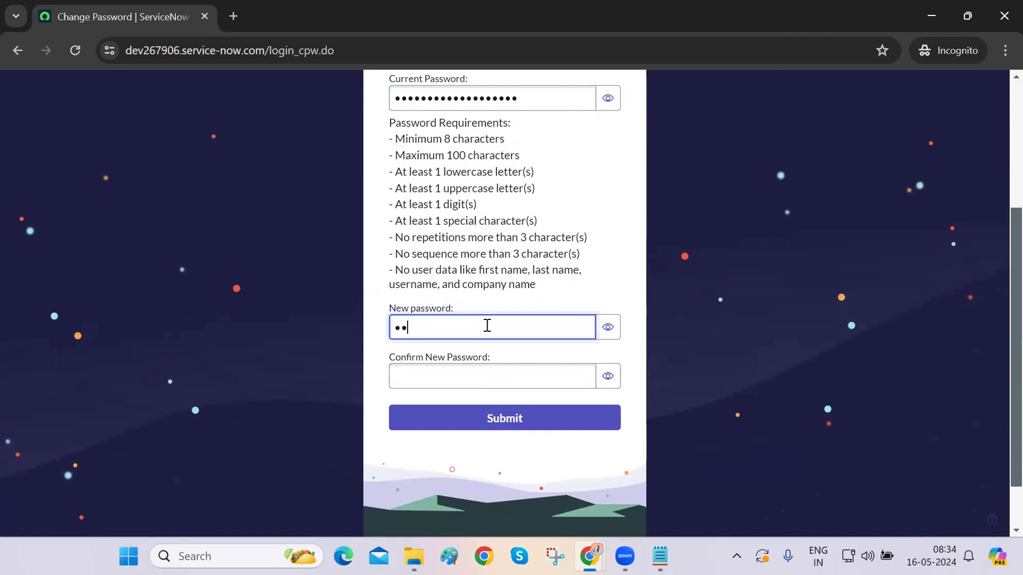
{"action": "type", "text": "••"}
{"action": "type", "text": "••"}
{"action": "left_click", "coordinate": [607, 327]}
{"action": "triple_click", "coordinate": [526, 329]}
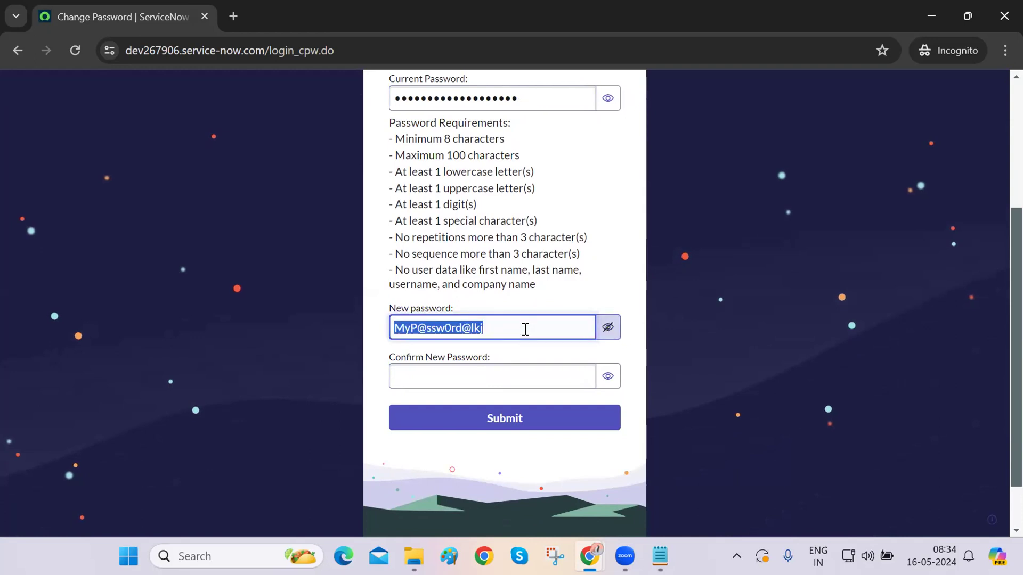
{"action": "key", "text": "ctrl+c"}
{"action": "left_click", "coordinate": [481, 370]}
{"action": "key", "text": "ctrl+v"}
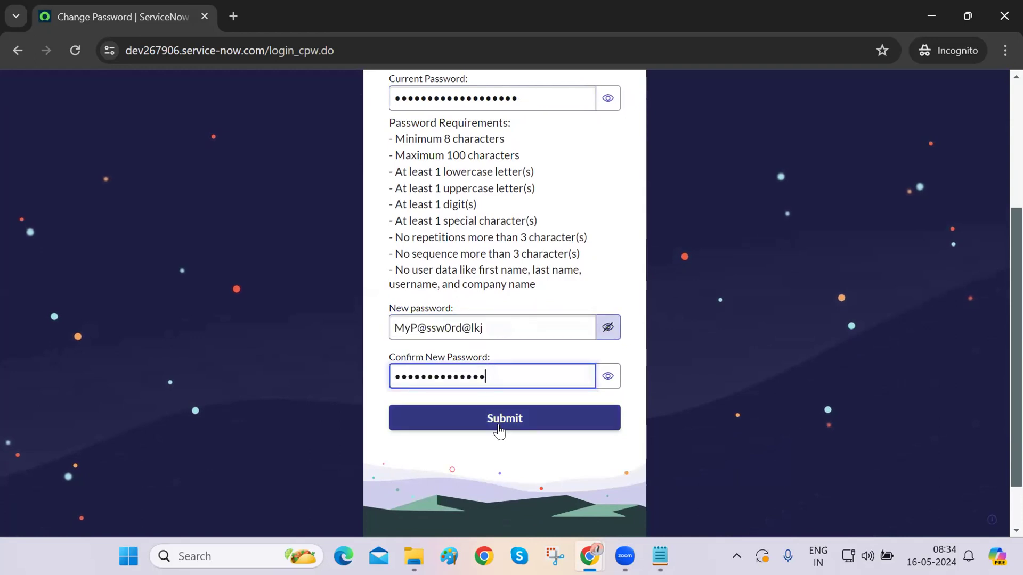